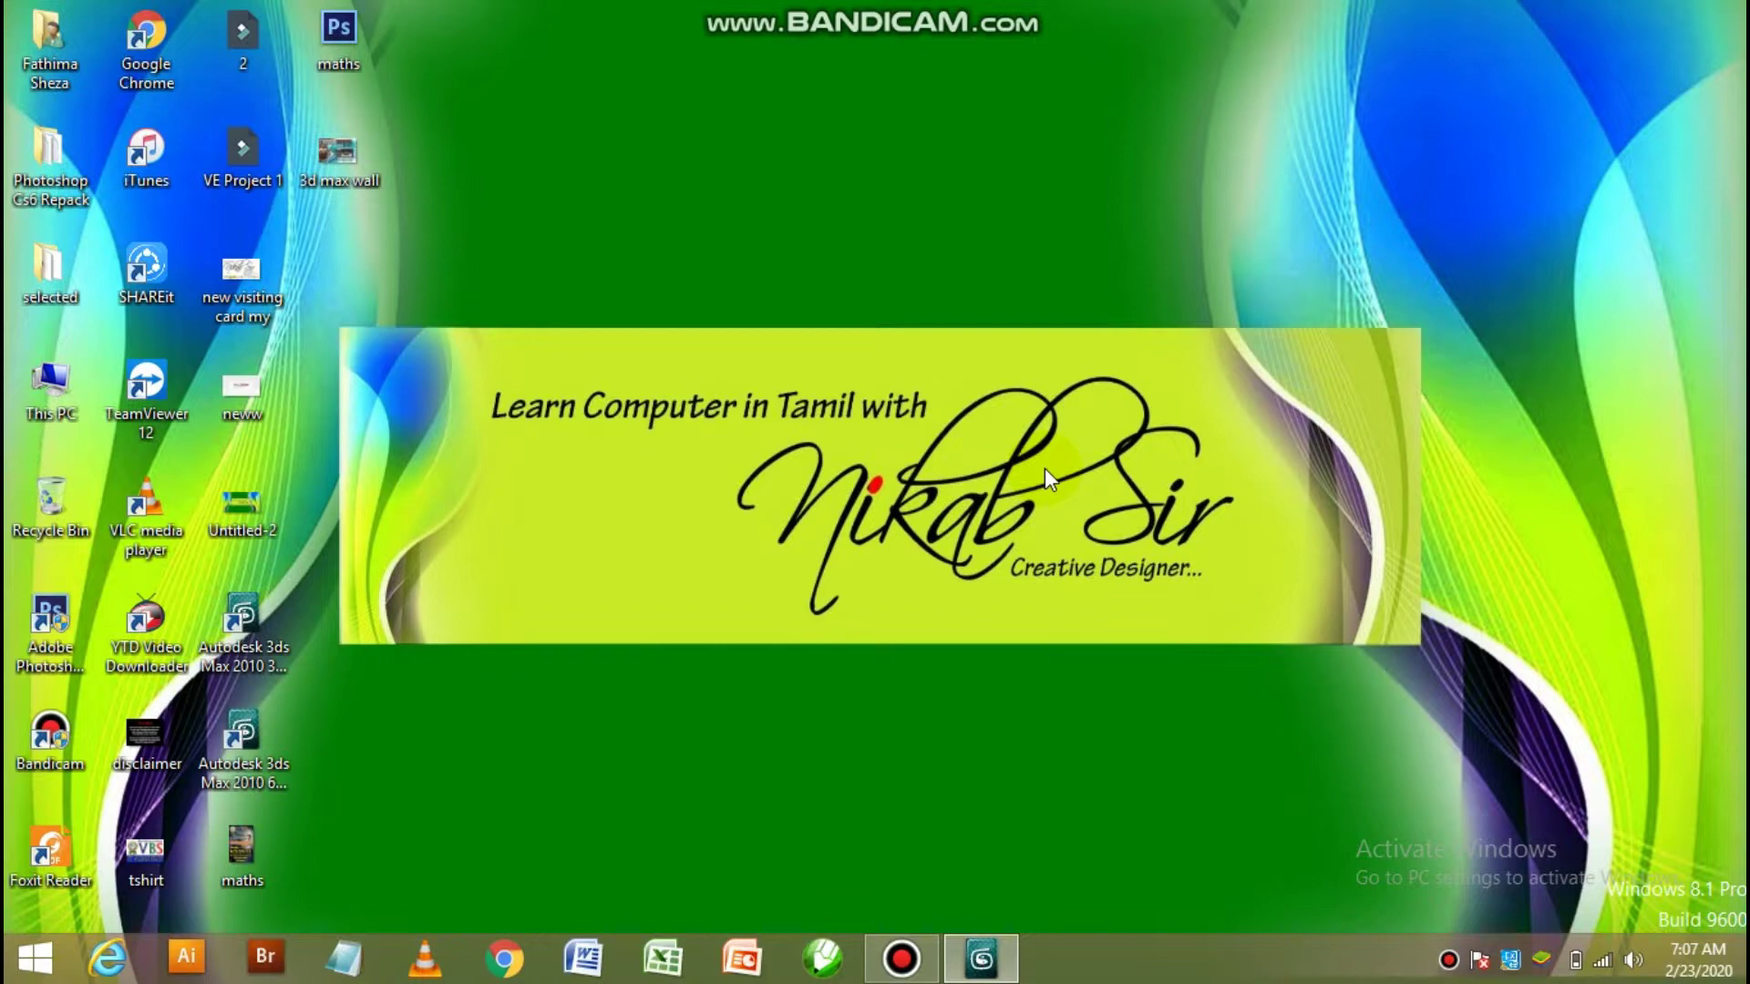
Restore the 3ds Max 2010 window from the Windows taskbar
left_click(998, 968)
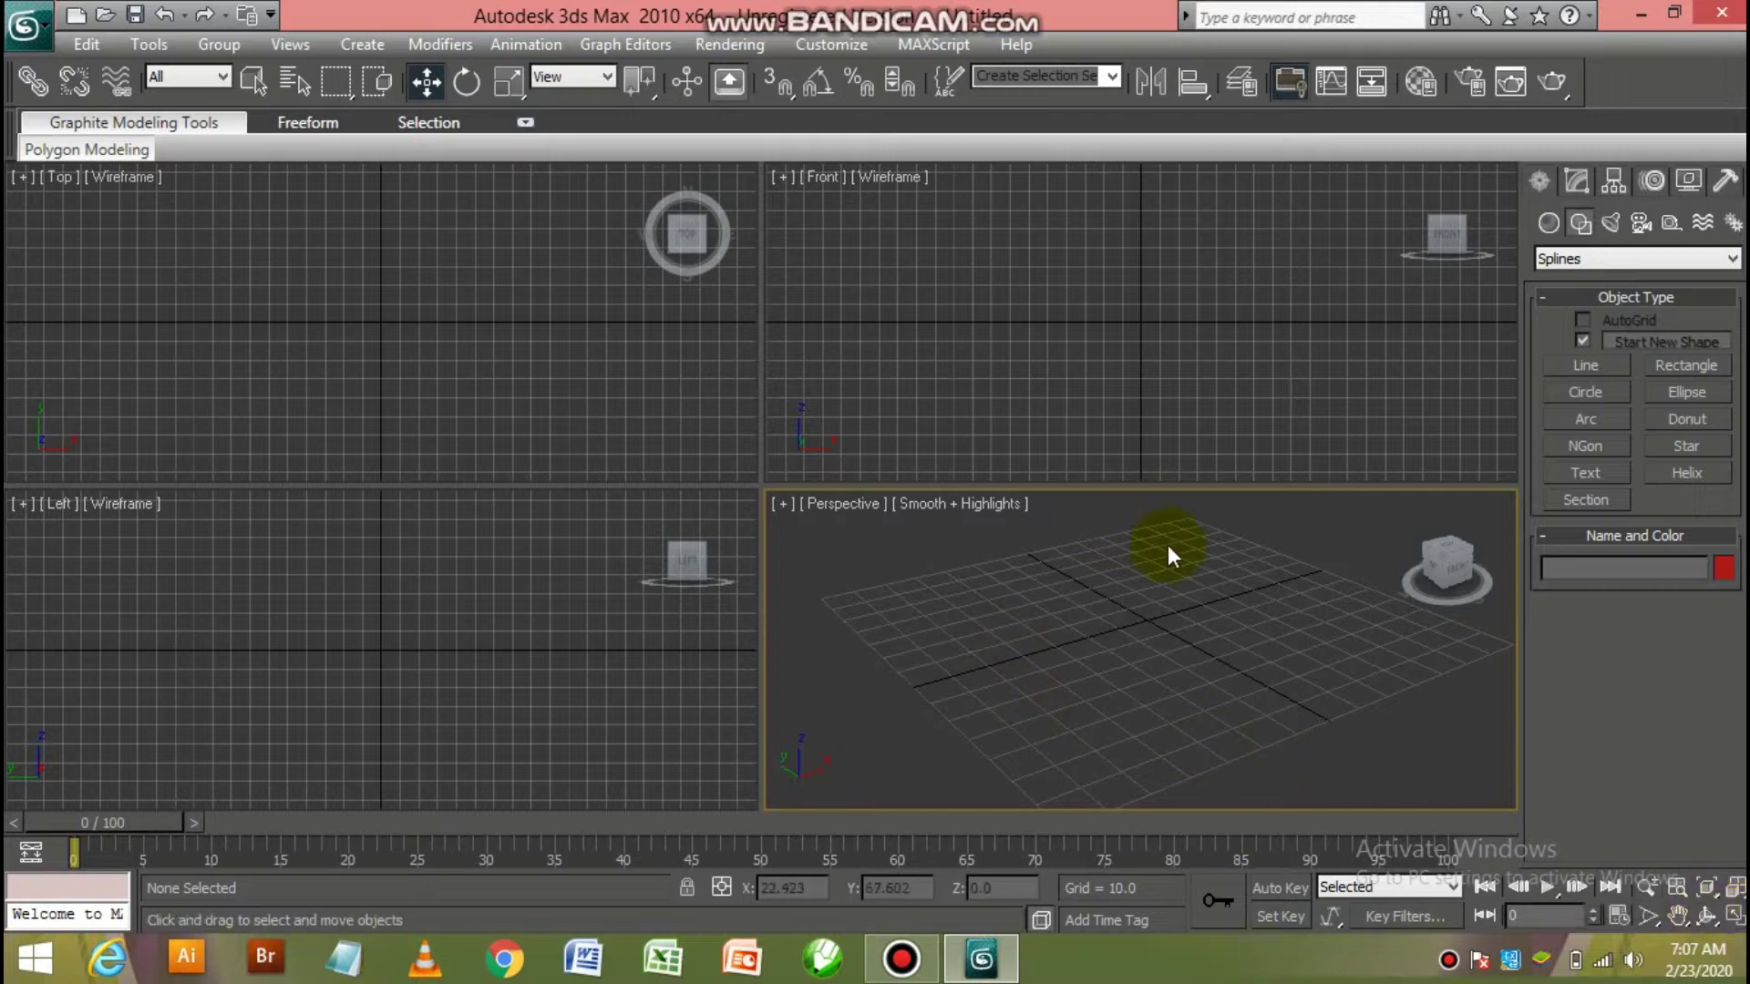
Maximize the Perspective viewport and orbit it to a new angle via the ViewCube
left_click(1734, 914)
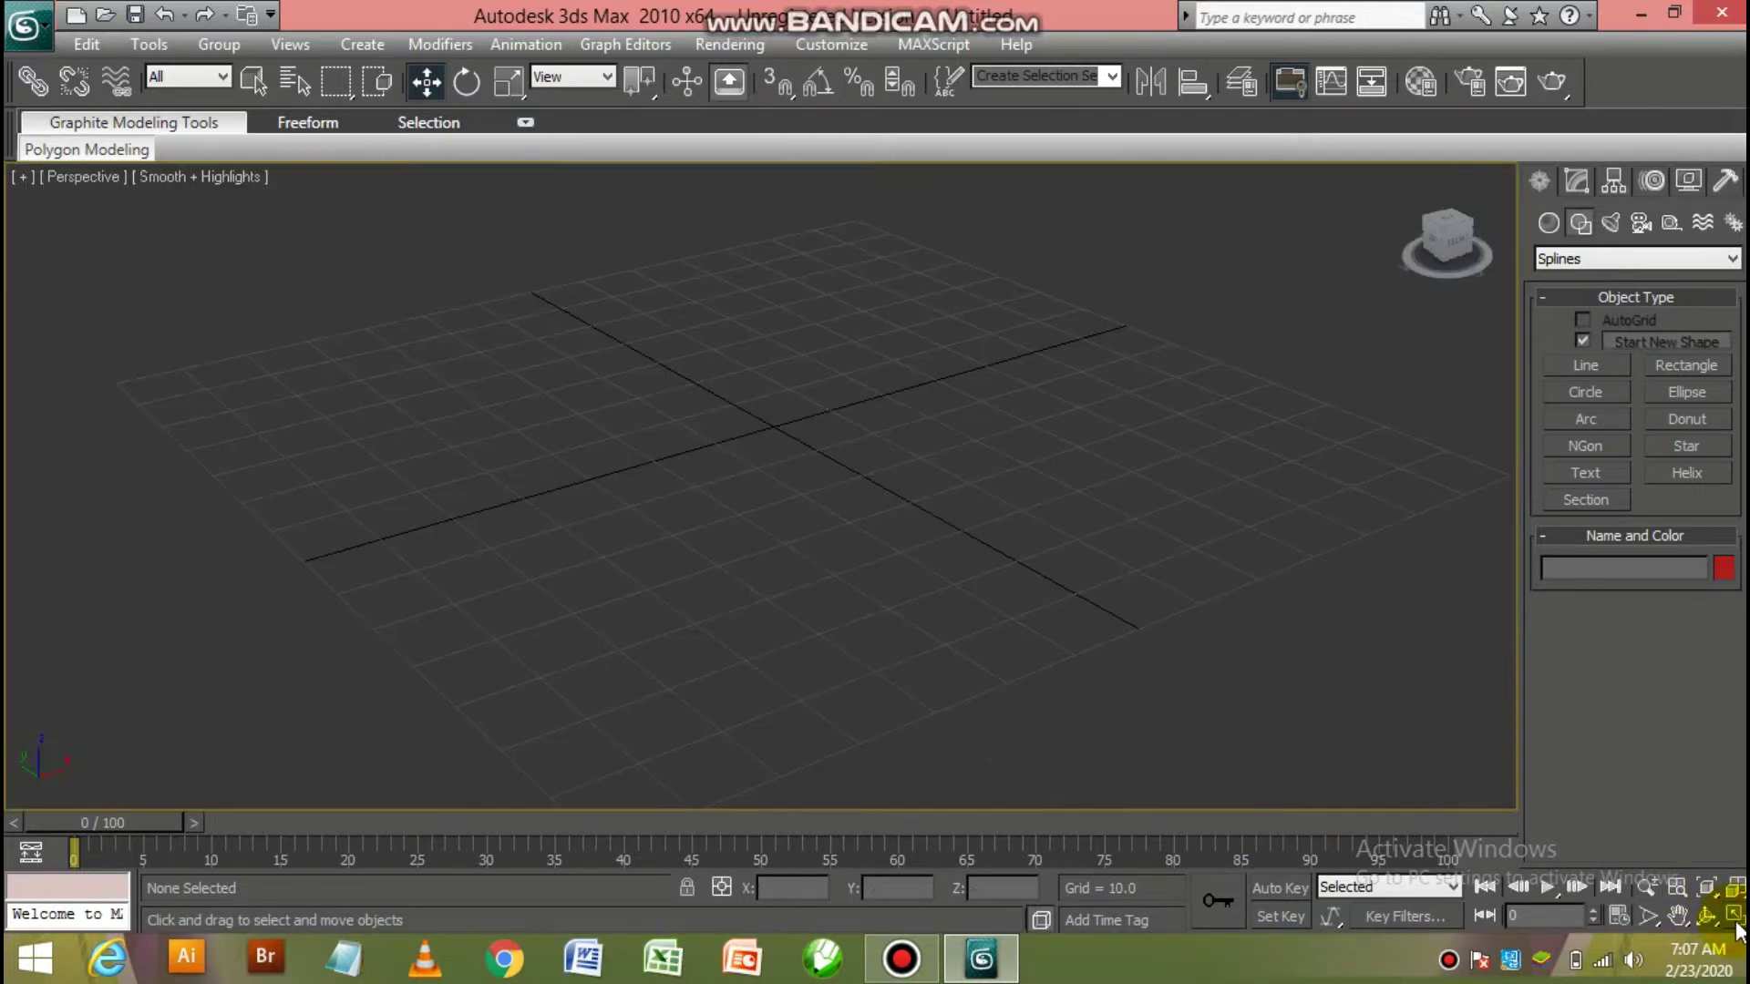
left_click(1458, 233)
left_click_drag(1449, 238, 1445, 237)
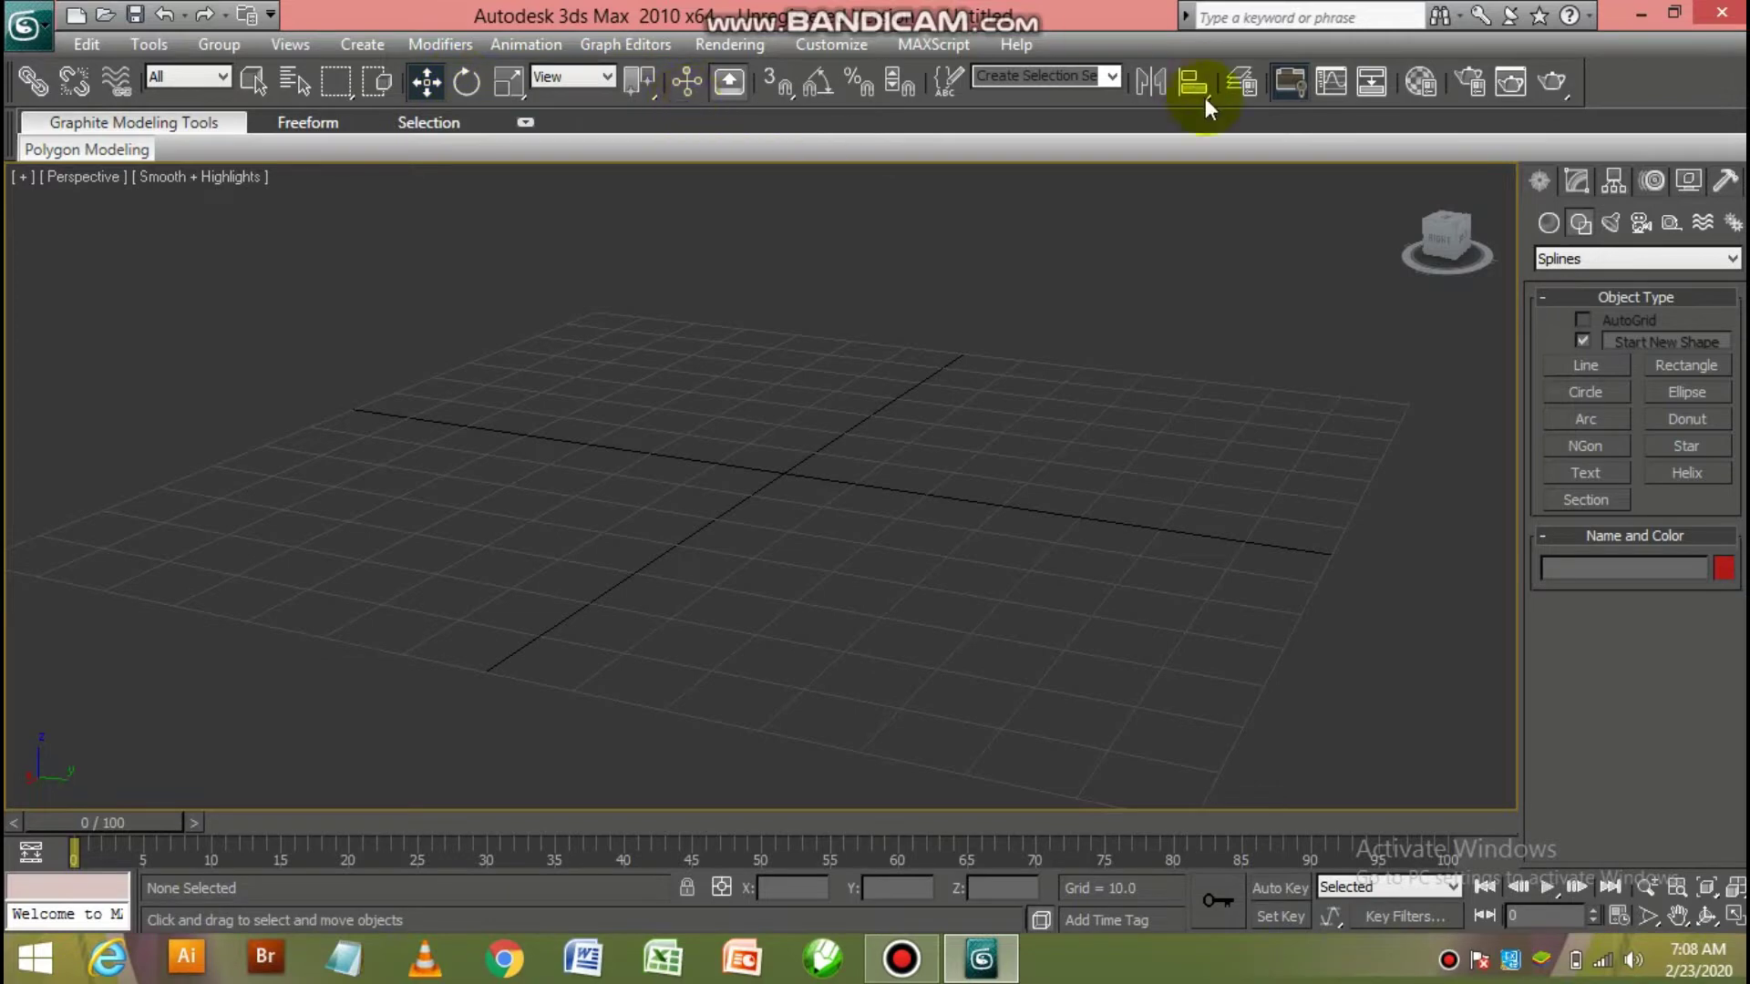
Draw a flat box on the grid and a taller box on top of it
left_click(1549, 222)
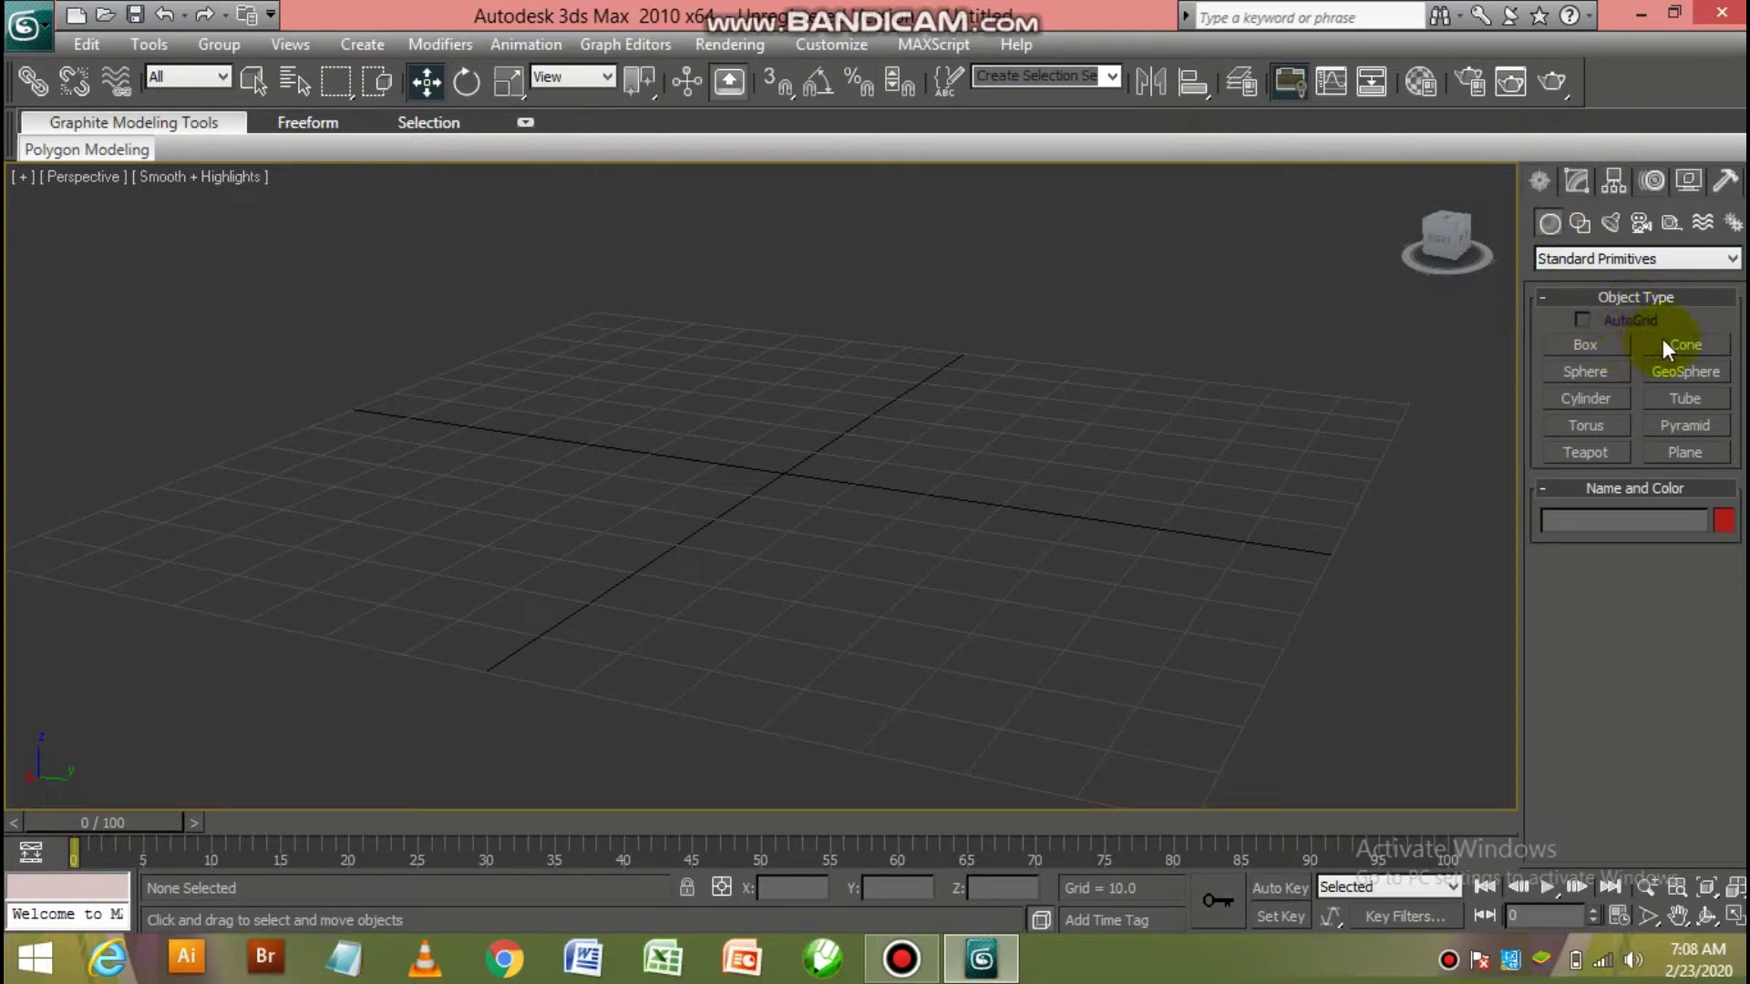
left_click(1584, 347)
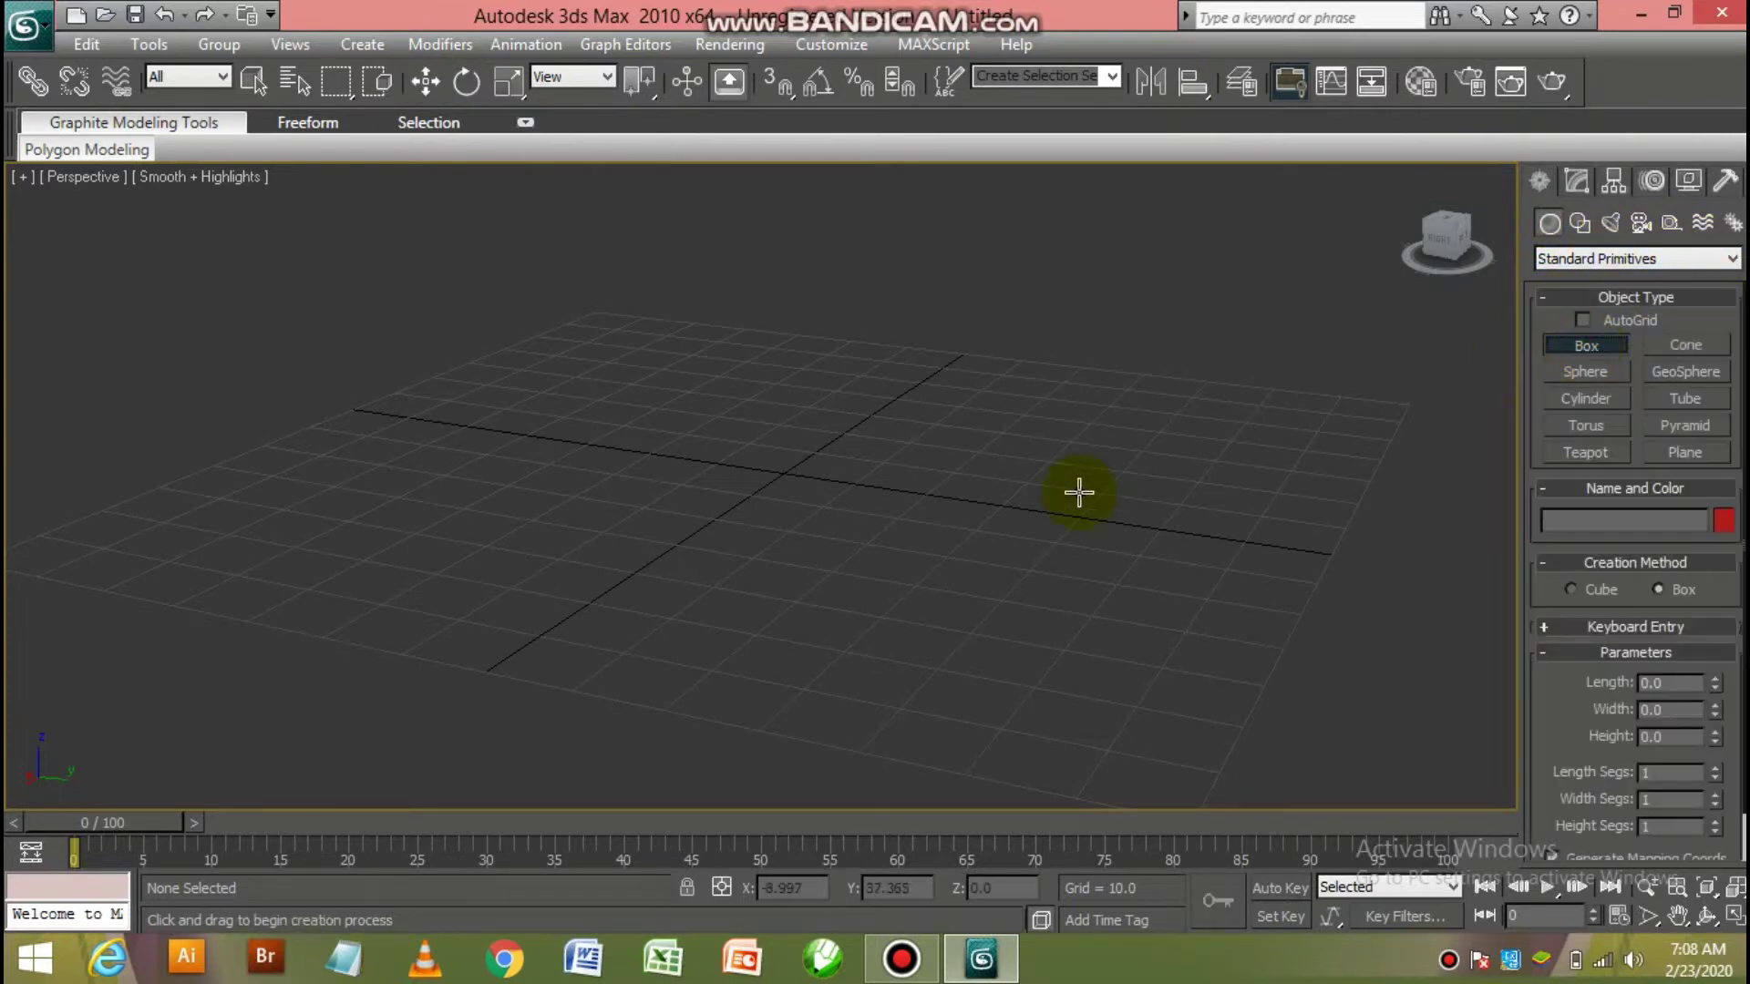
left_click_drag(615, 497, 725, 591)
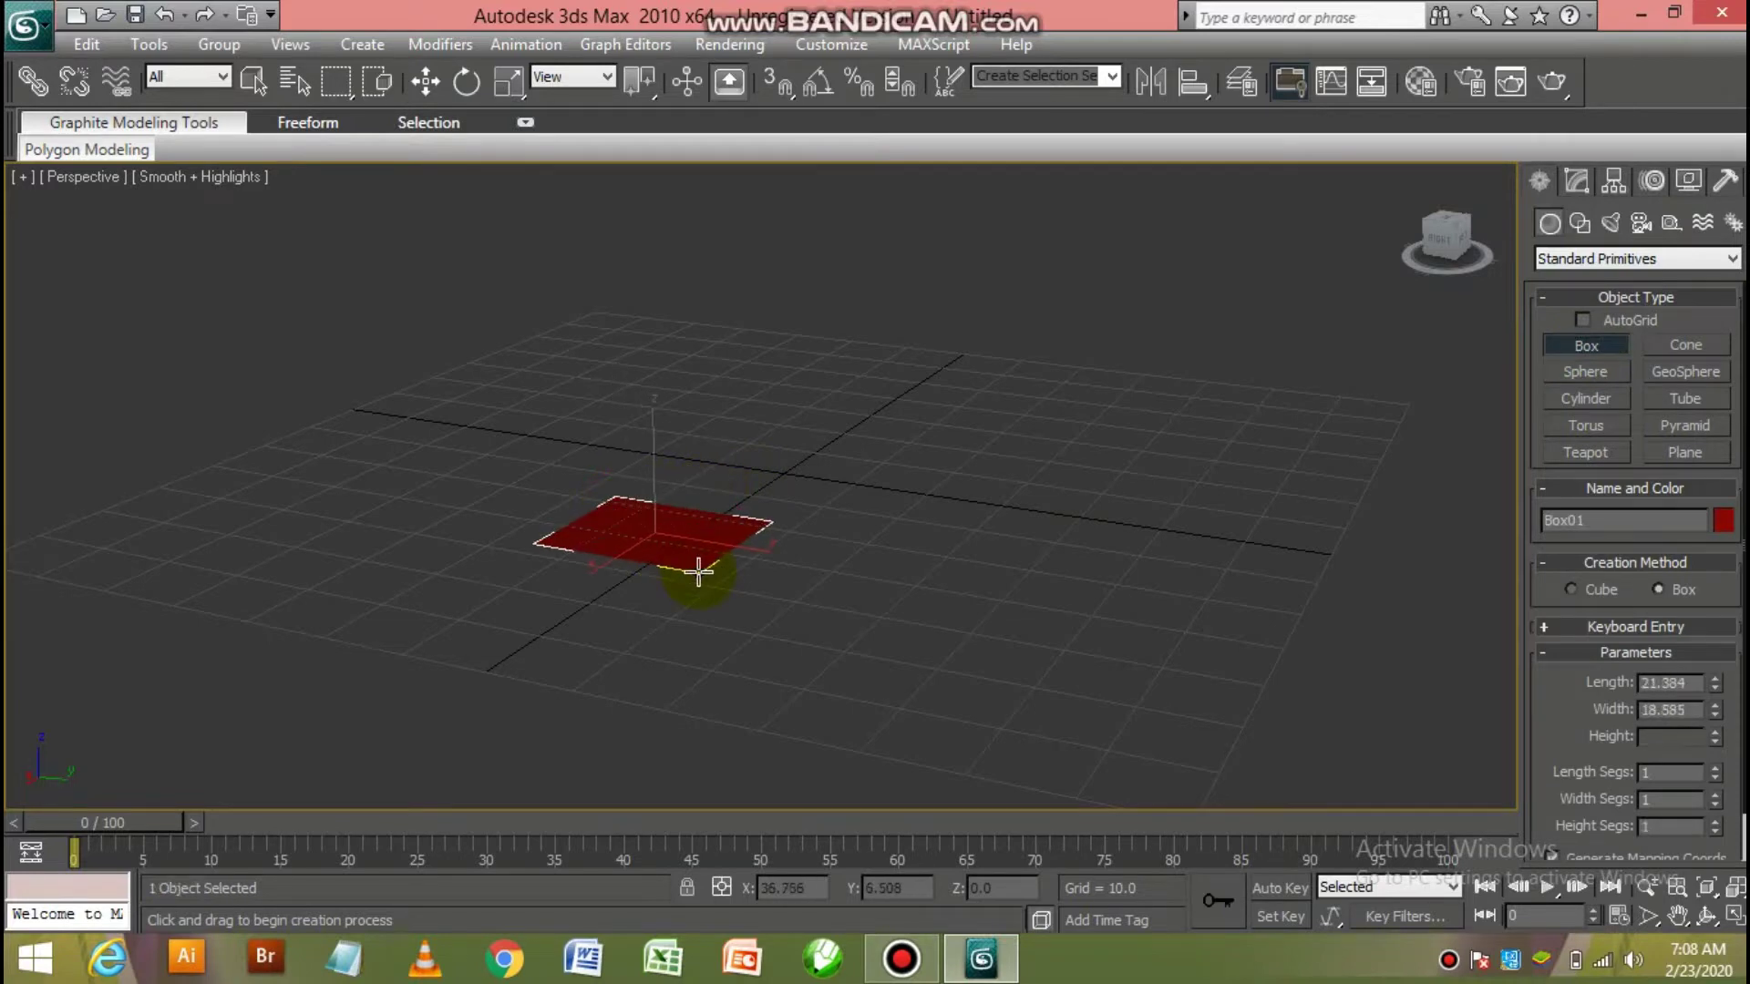
left_click(690, 474)
left_click_drag(696, 429, 671, 343)
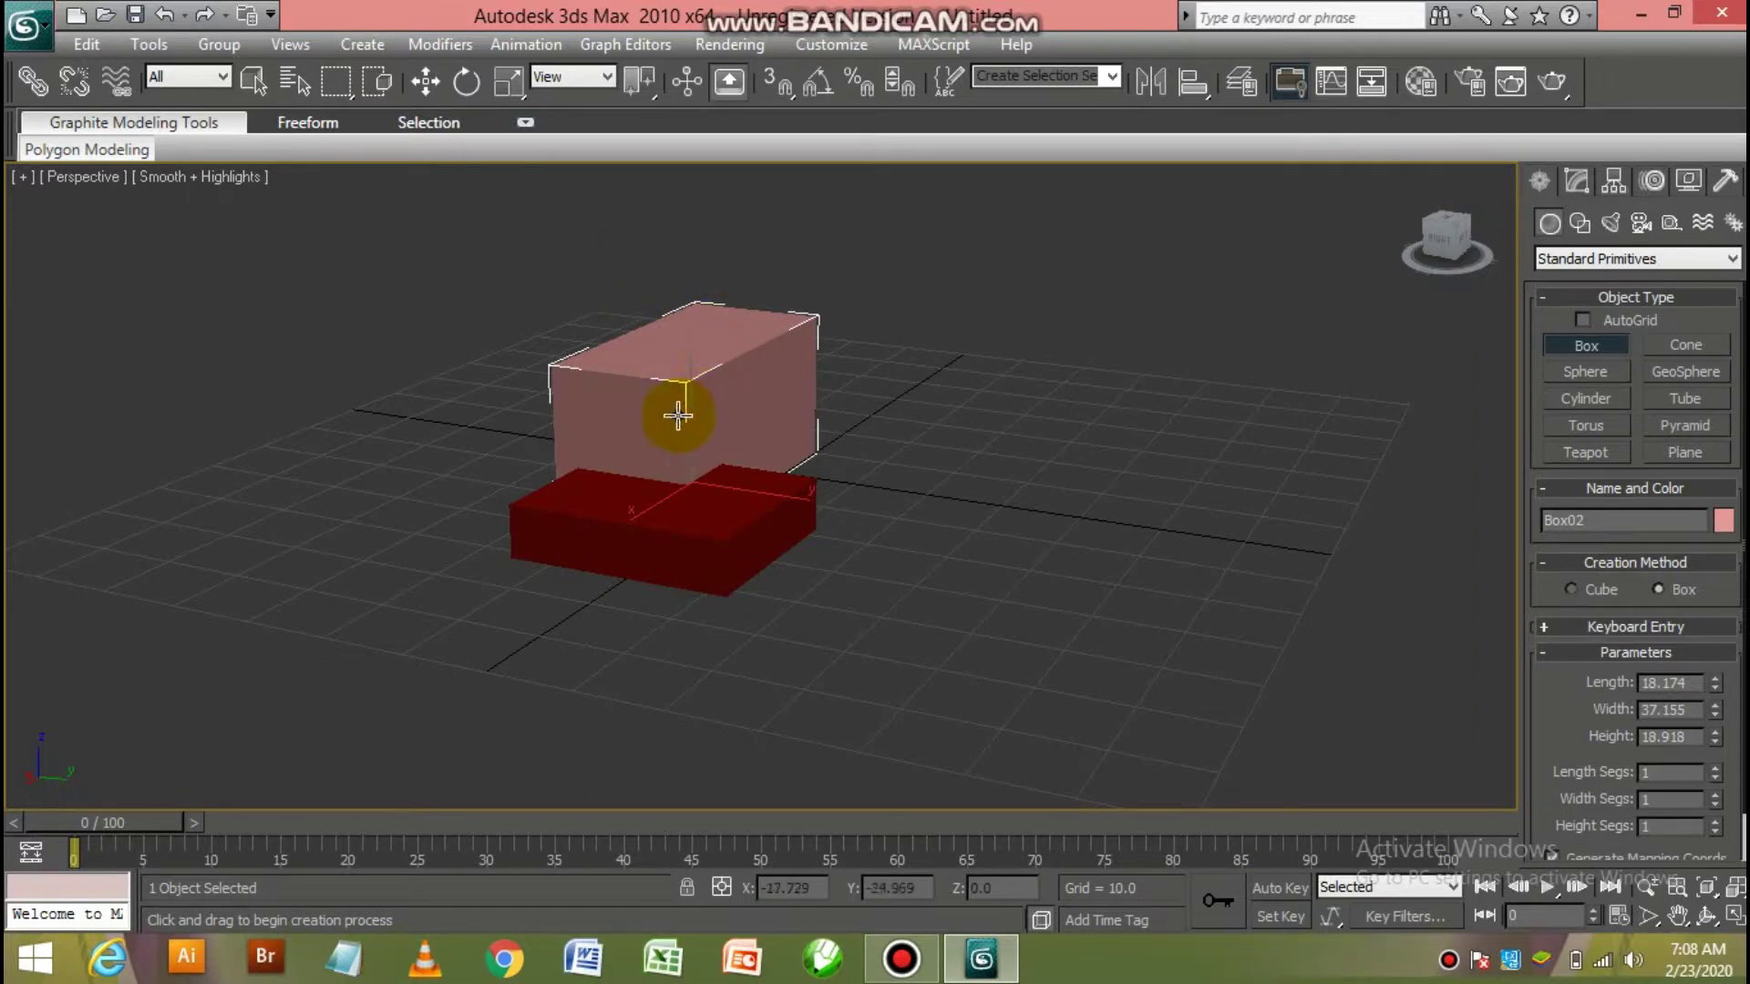
Recolour the second, taller box orange
left_click(1724, 520)
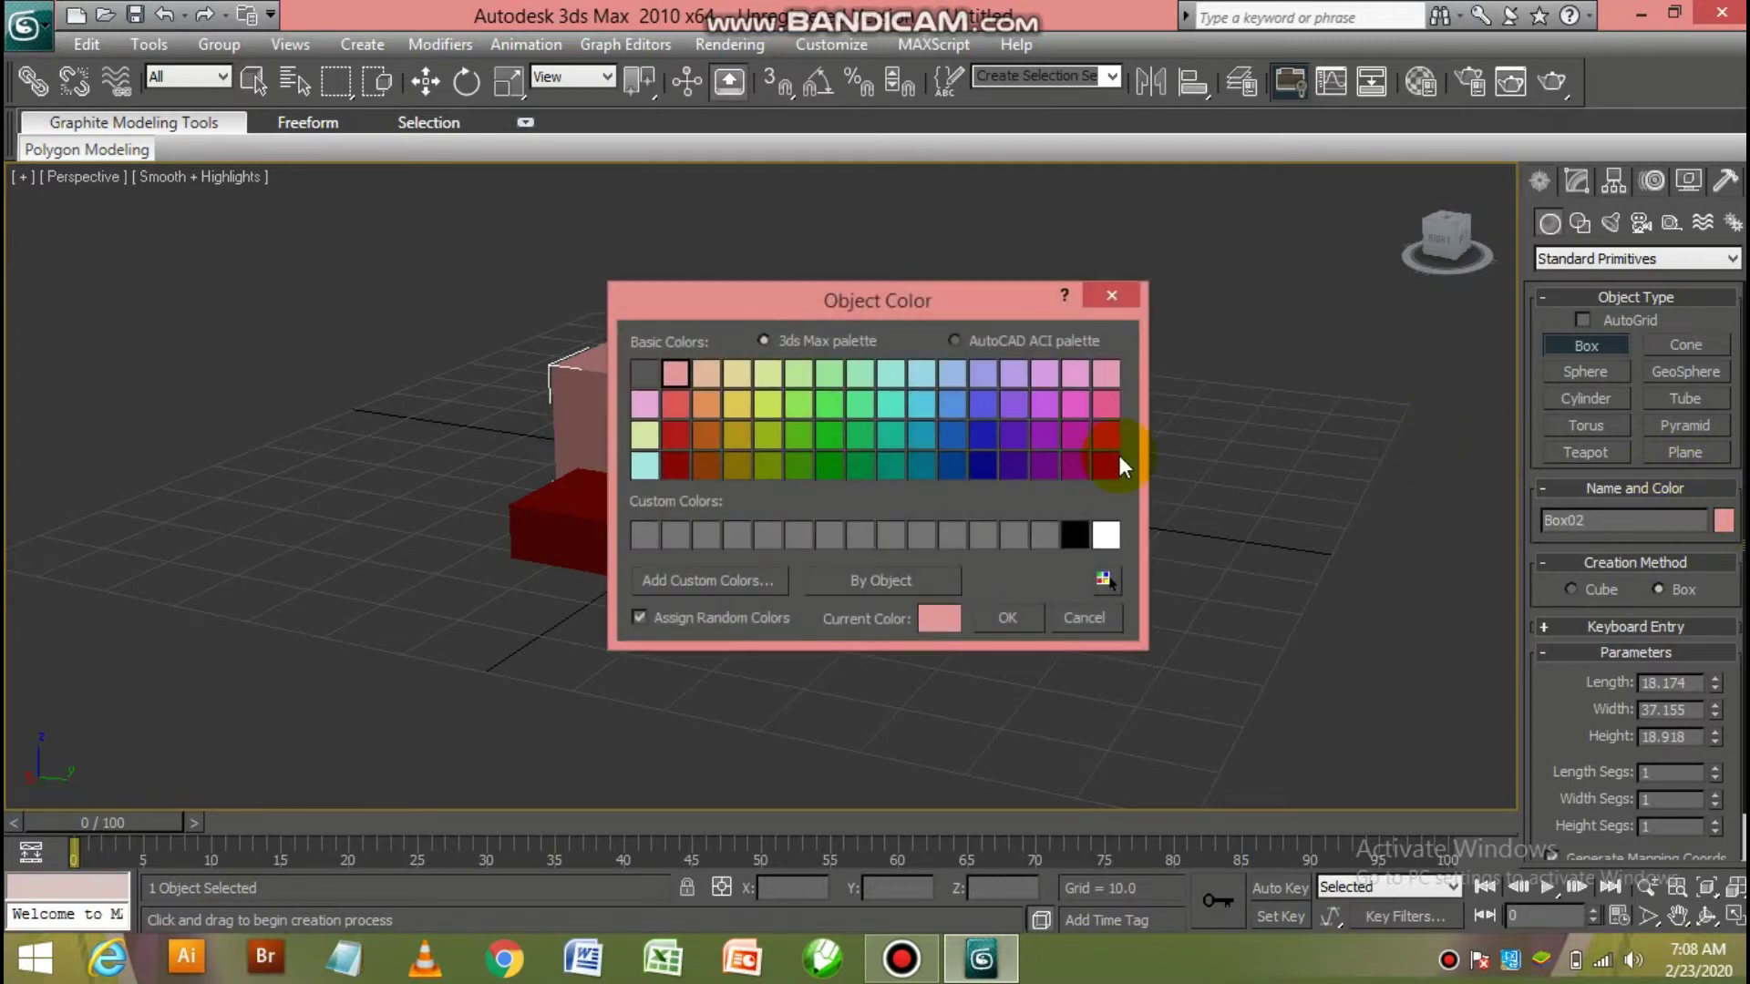
left_click(707, 441)
left_click(1007, 617)
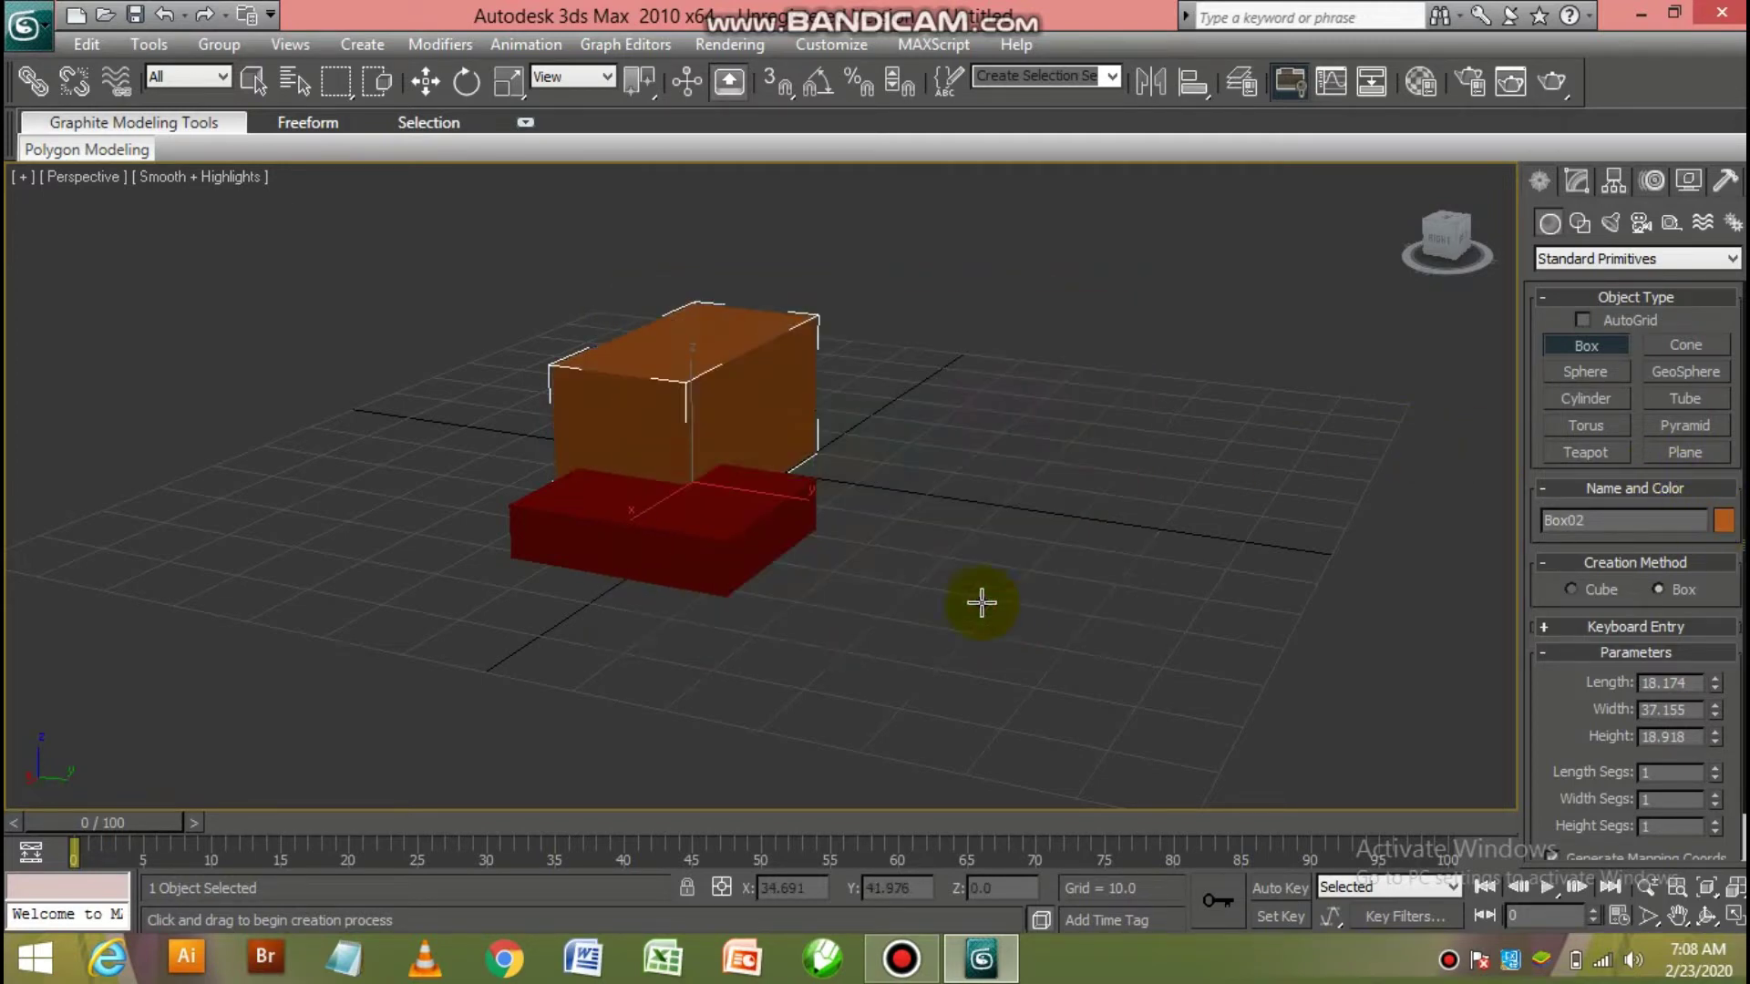
left_click(426, 81)
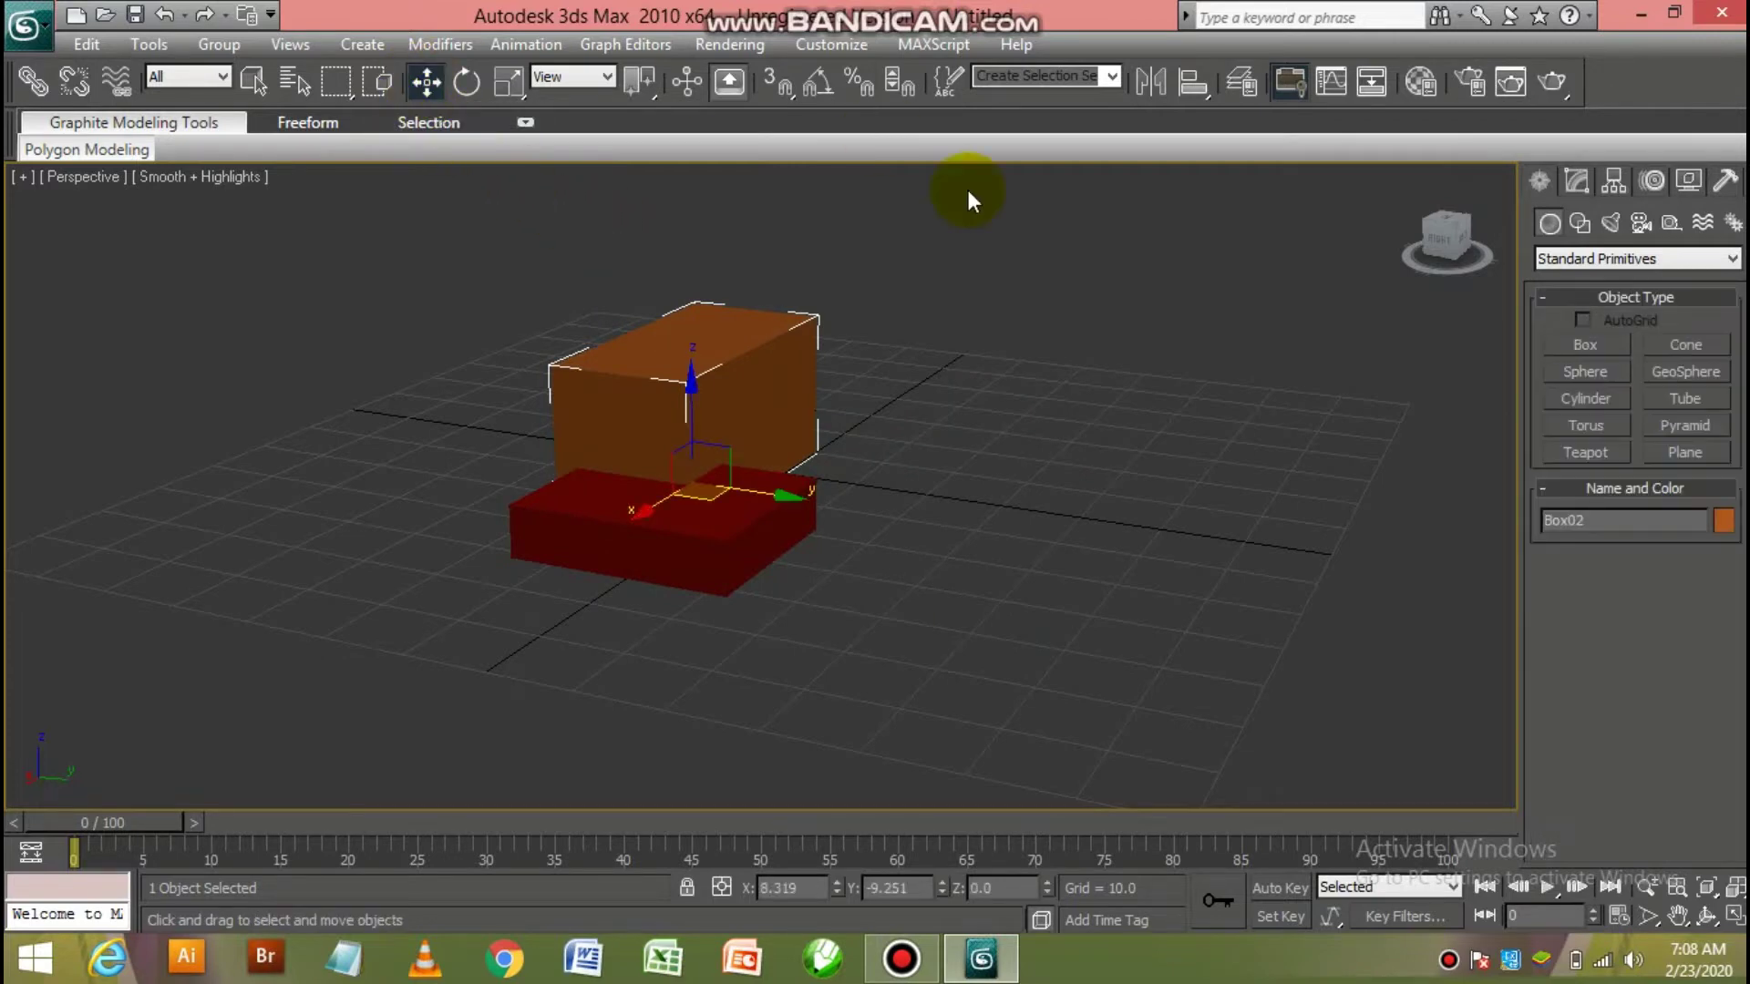
Slide the orange box off the red box to the right
left_click_drag(784, 497, 1016, 549)
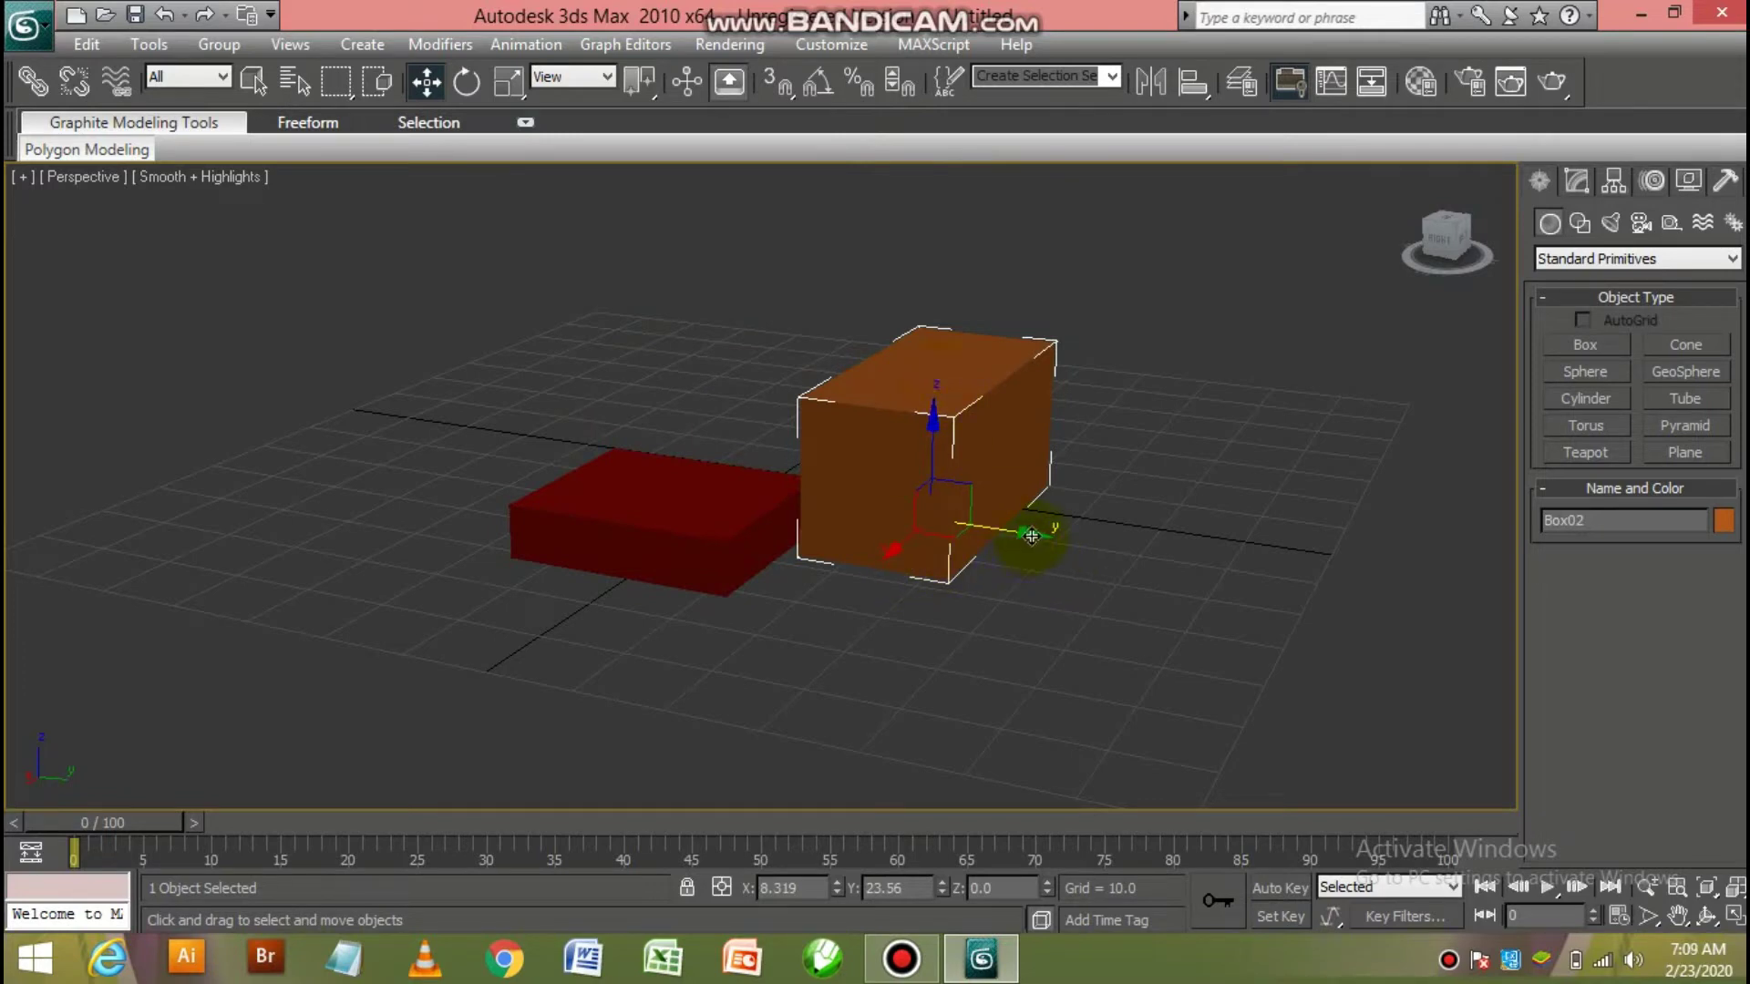
mouse_move(1032, 536)
left_mouse_down()
mouse_move(900, 513)
mouse_move(900, 565)
mouse_move(1101, 438)
left_mouse_up()
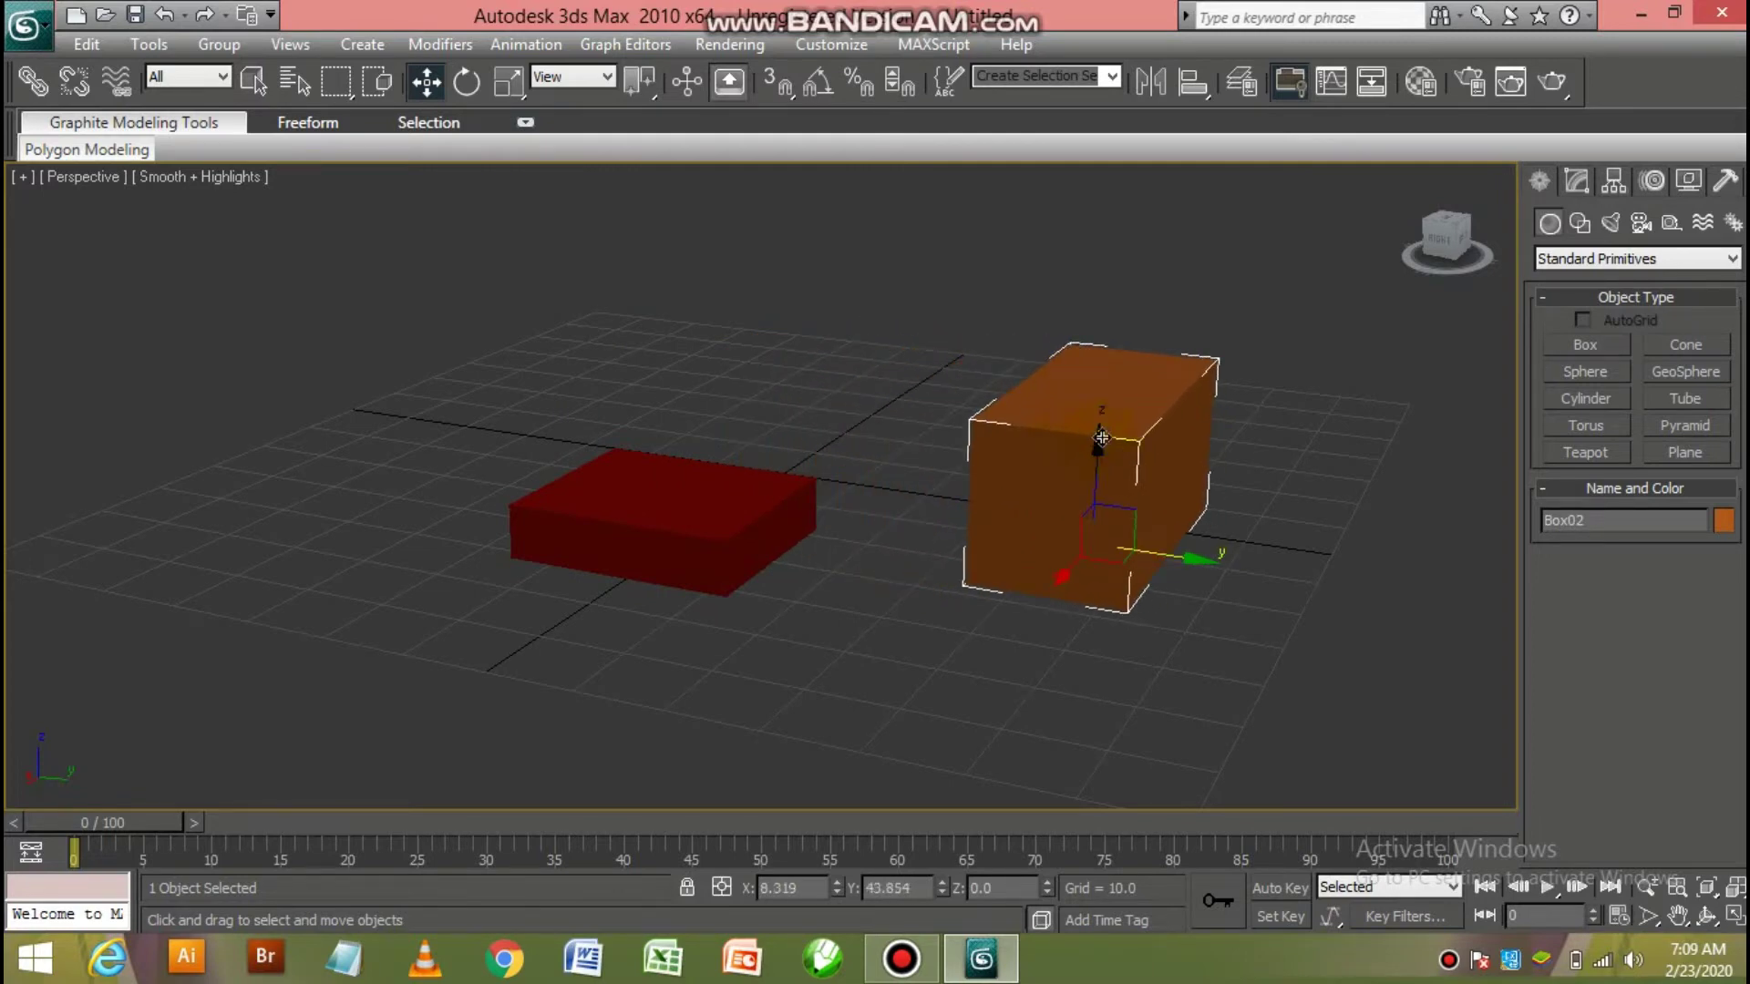
mouse_move(1101, 437)
left_mouse_down()
mouse_move(994, 473)
mouse_move(977, 460)
left_mouse_up()
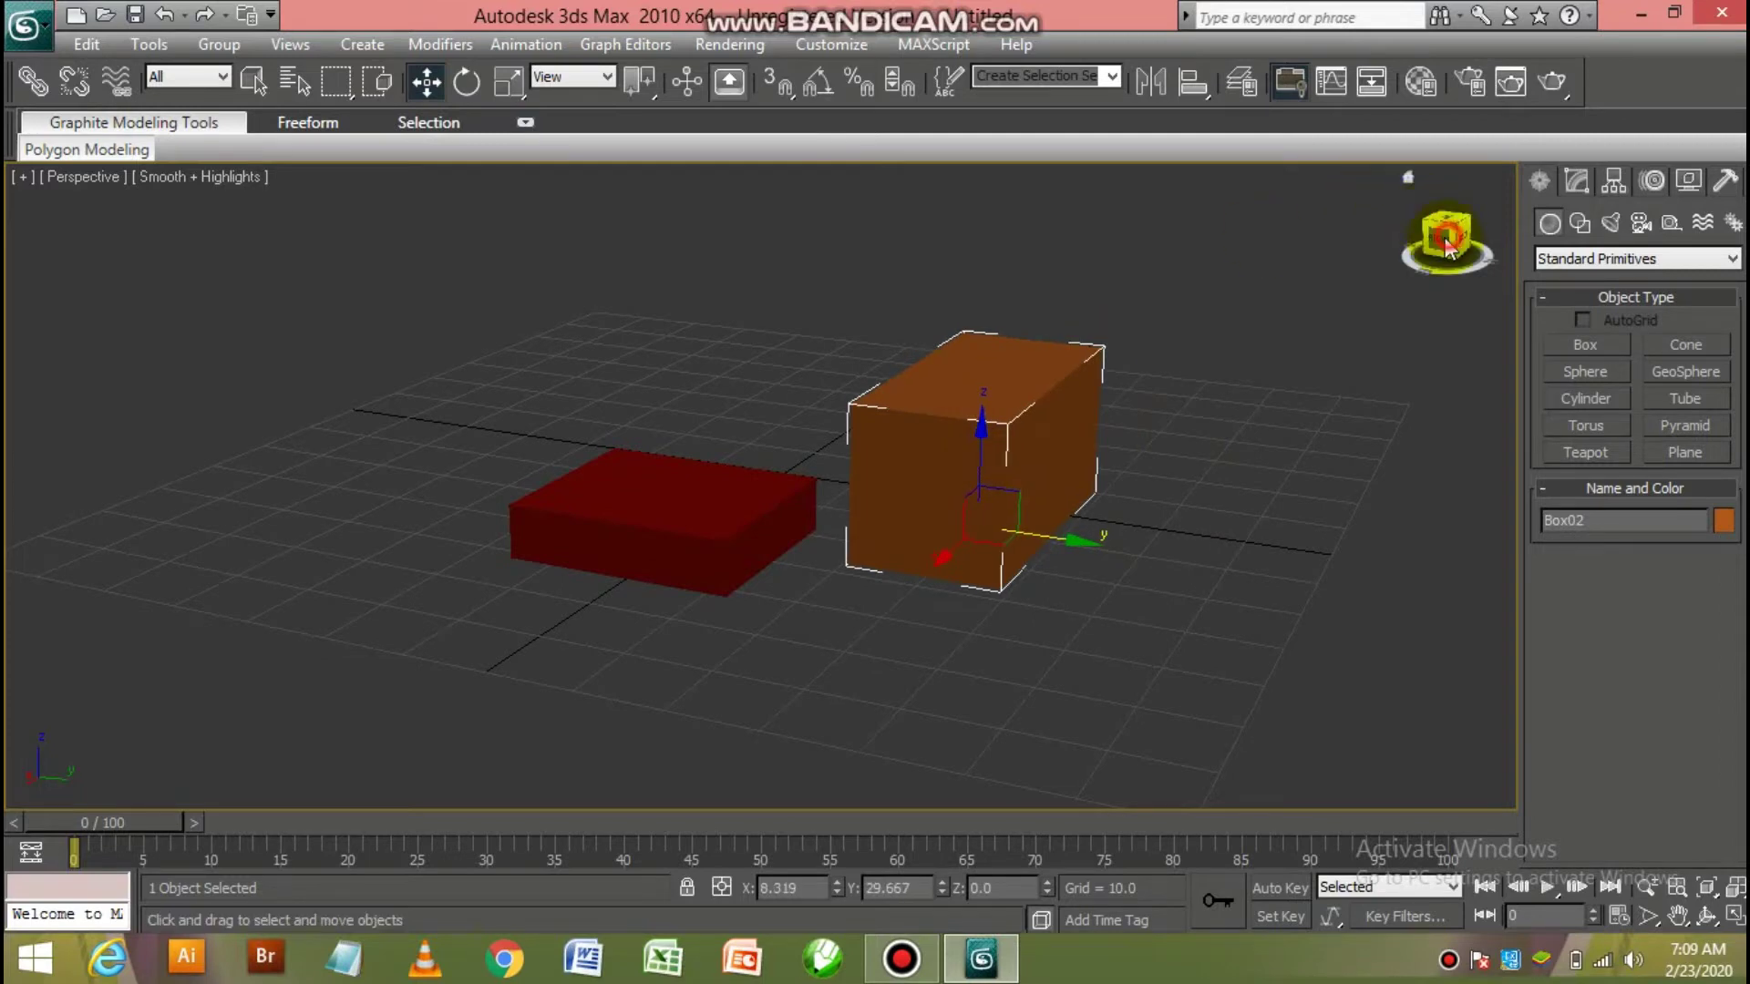
mouse_move(1449, 246)
left_mouse_down()
mouse_move(1422, 273)
mouse_move(1447, 248)
left_mouse_up()
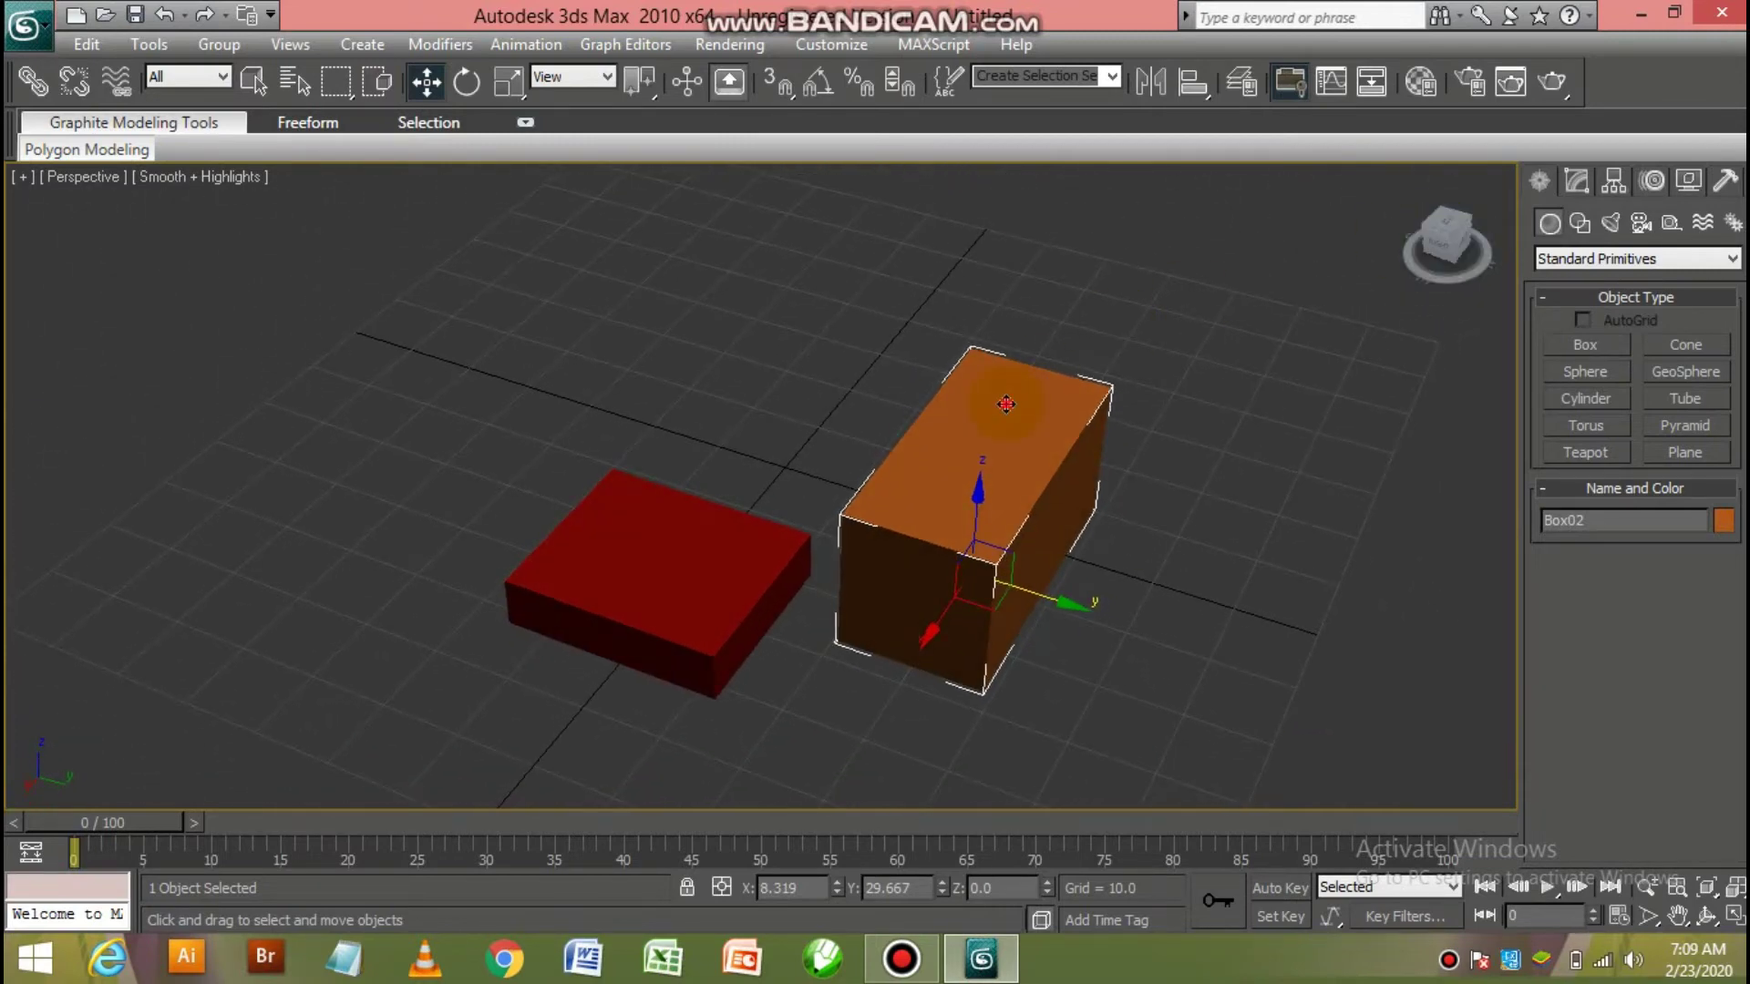
Delete both the orange box and the red box
key("Delete")
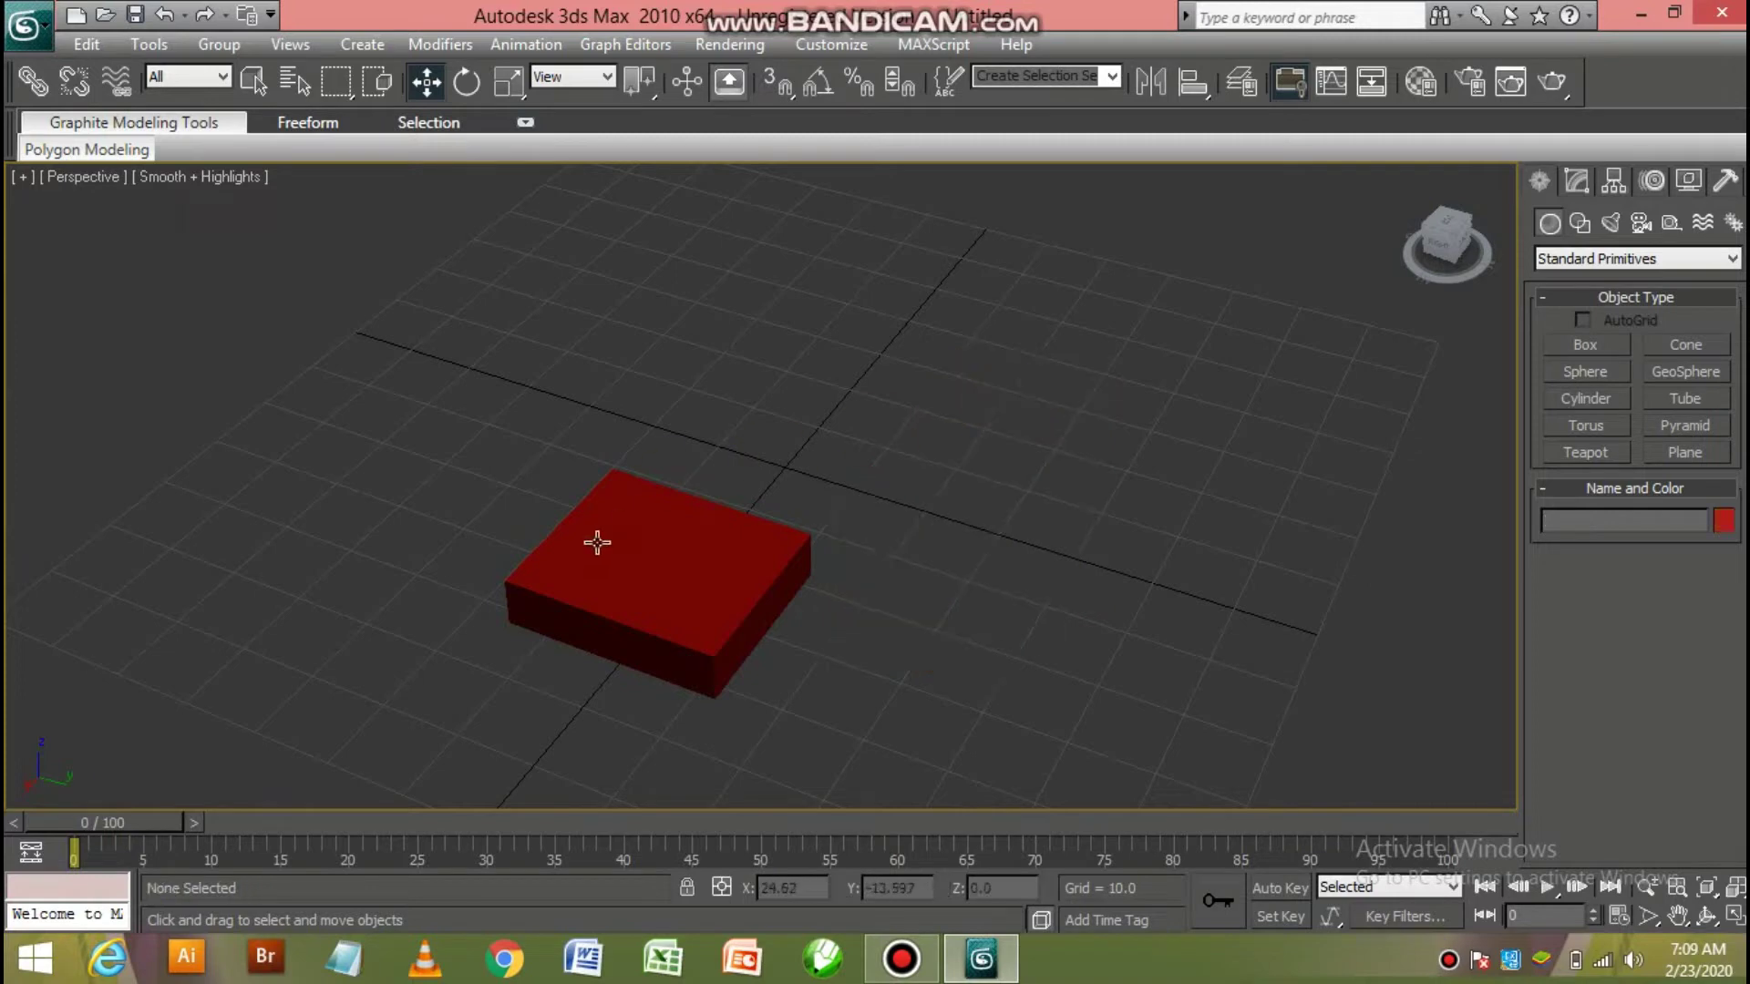
left_click(597, 543)
key("Delete")
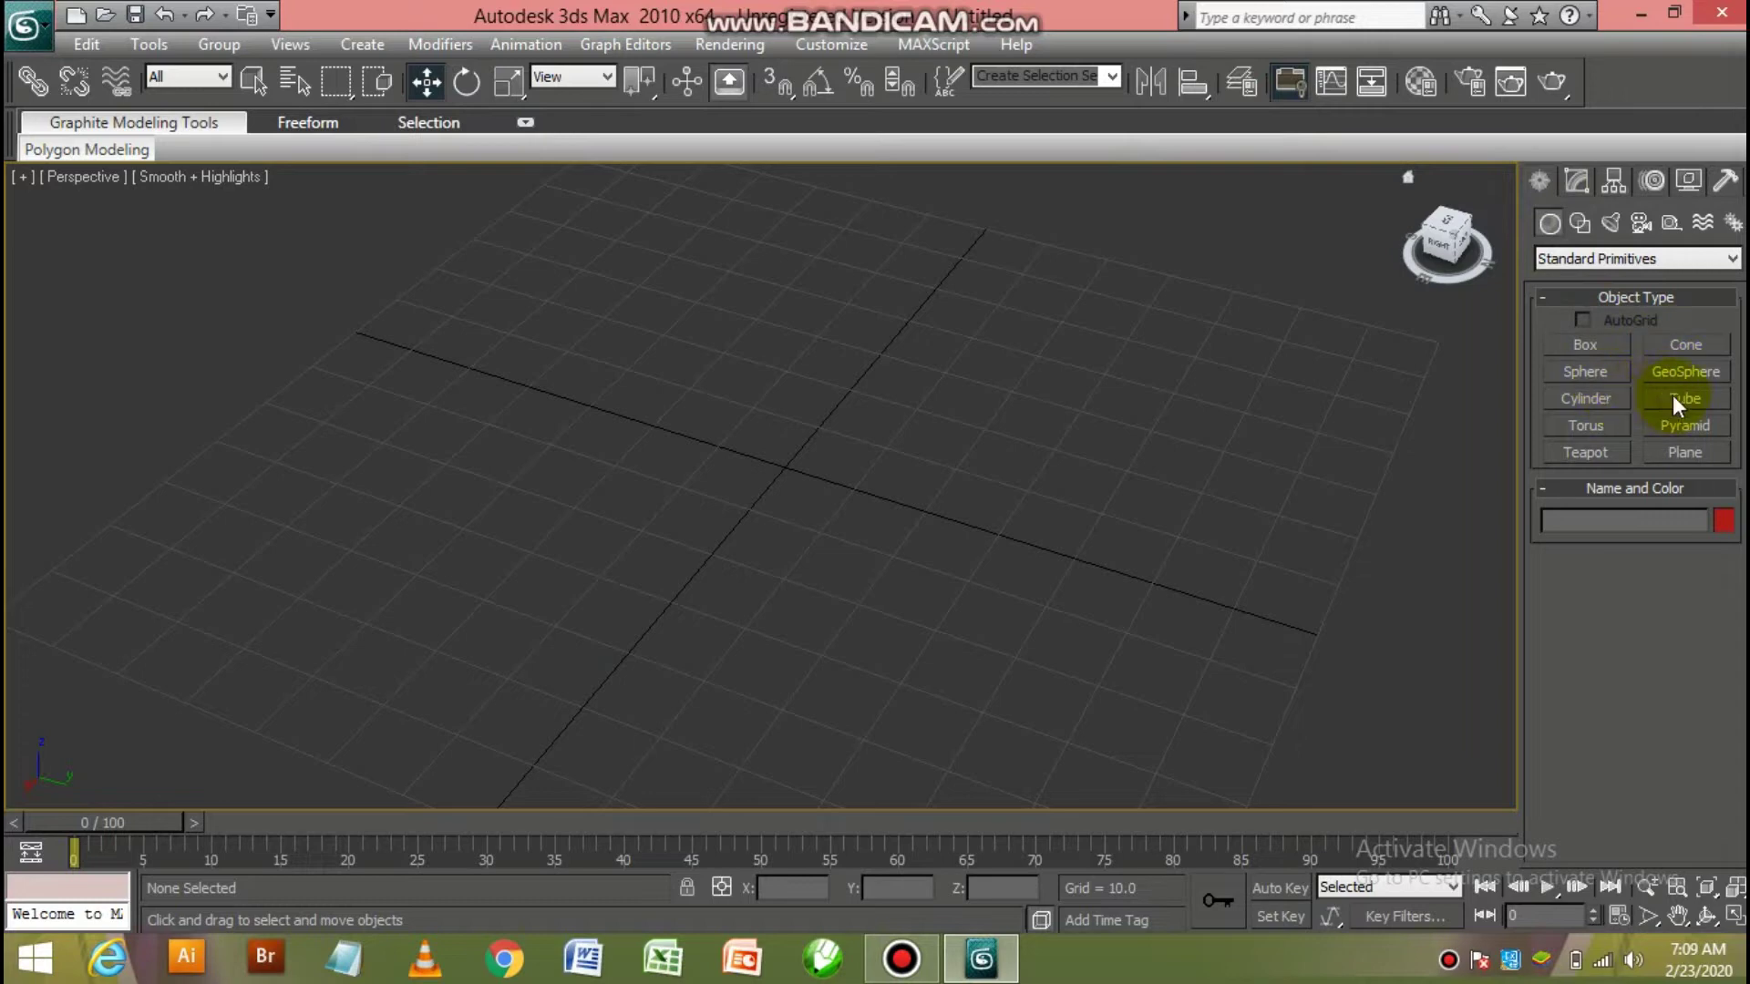
Create a tall cone with a wide base and slightly wider top
left_click(1686, 346)
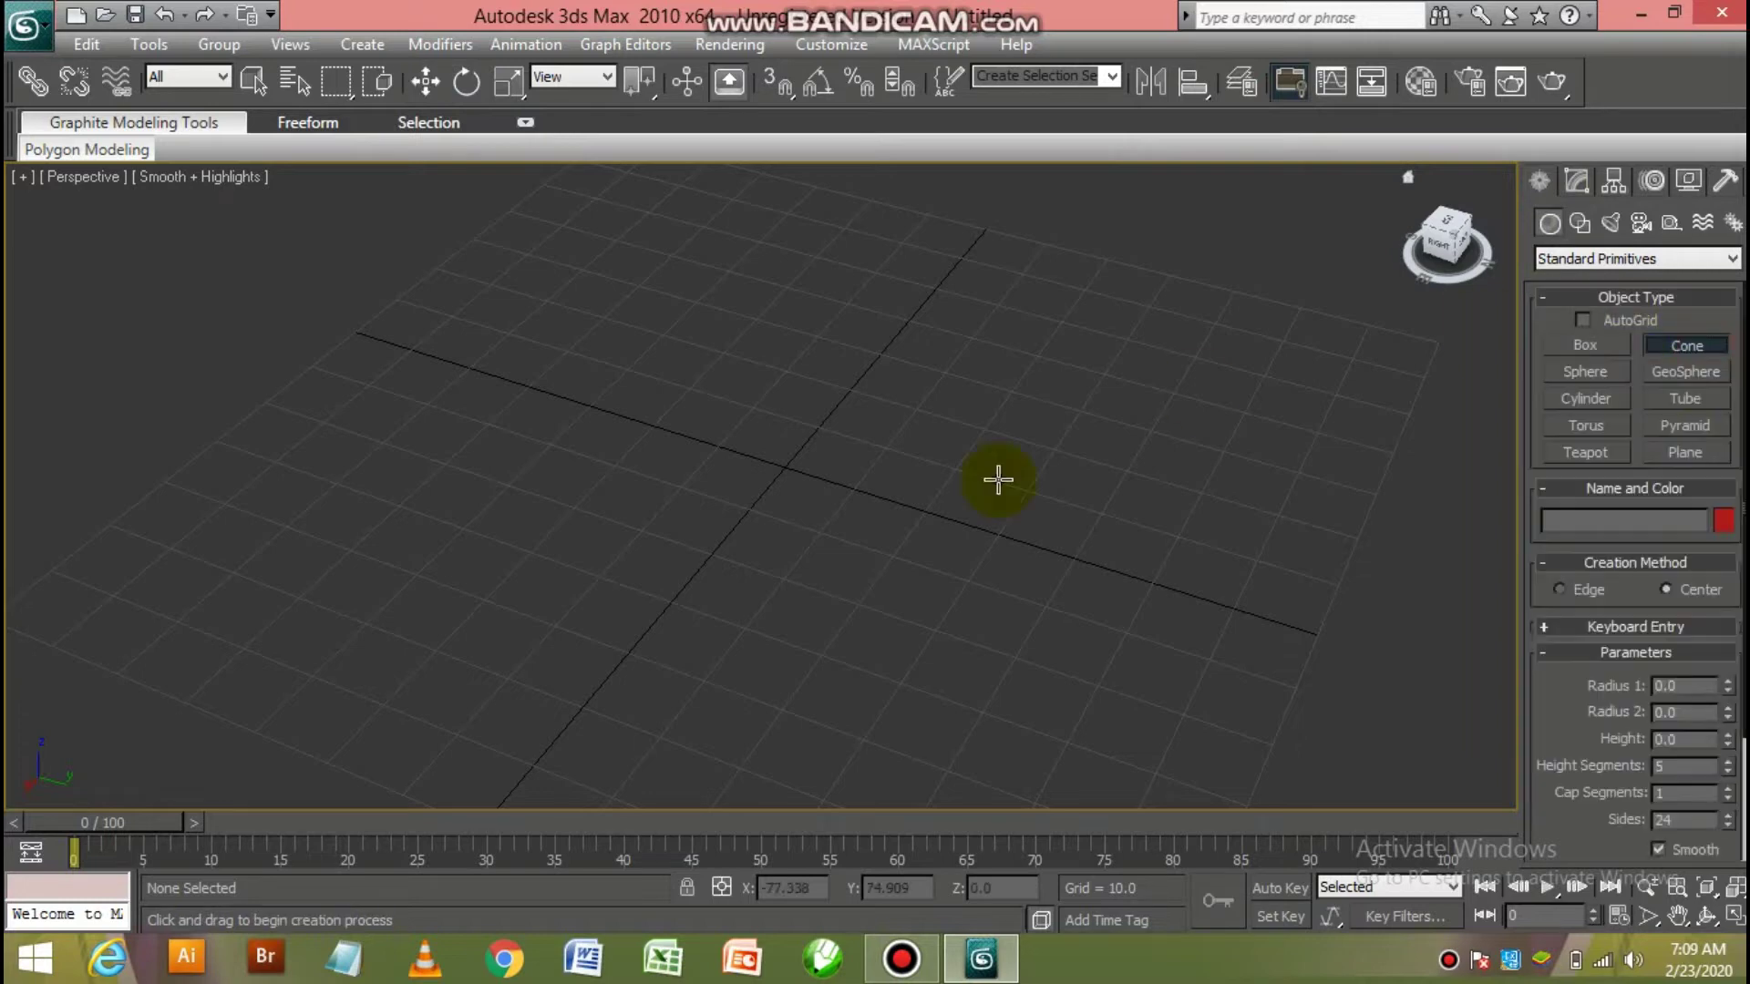
left_click(683, 523)
left_click_drag(686, 524, 742, 570)
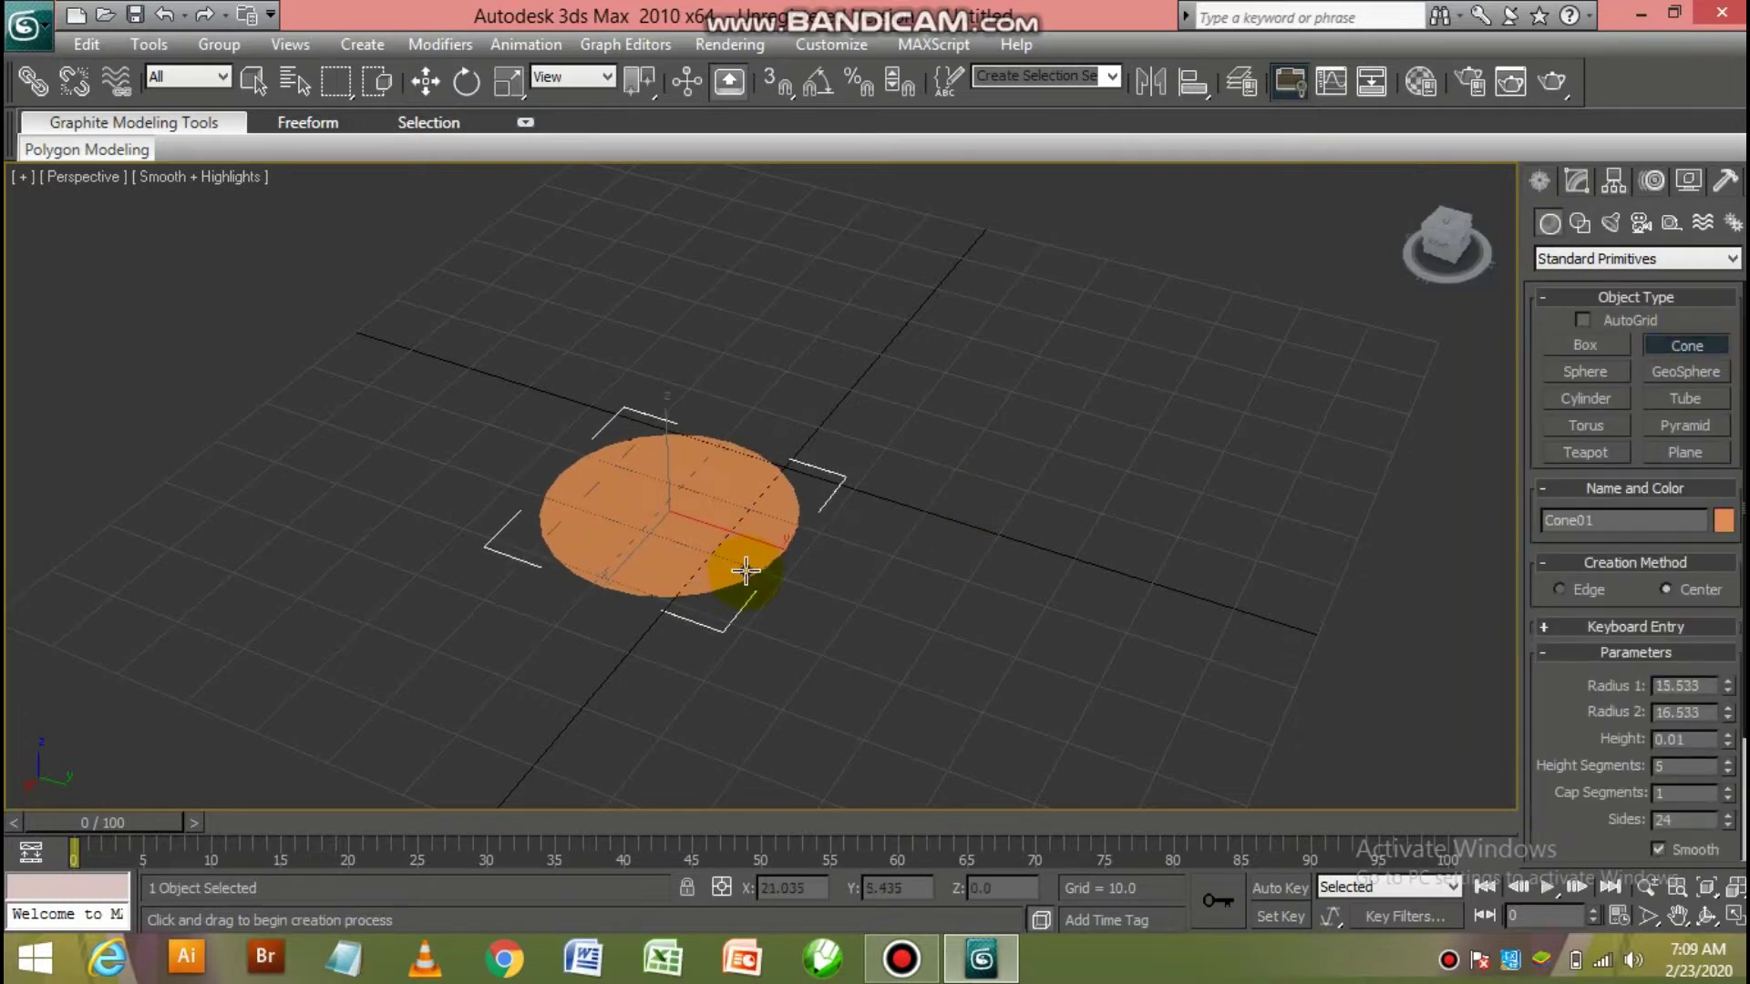
left_click(707, 327)
left_click(706, 310)
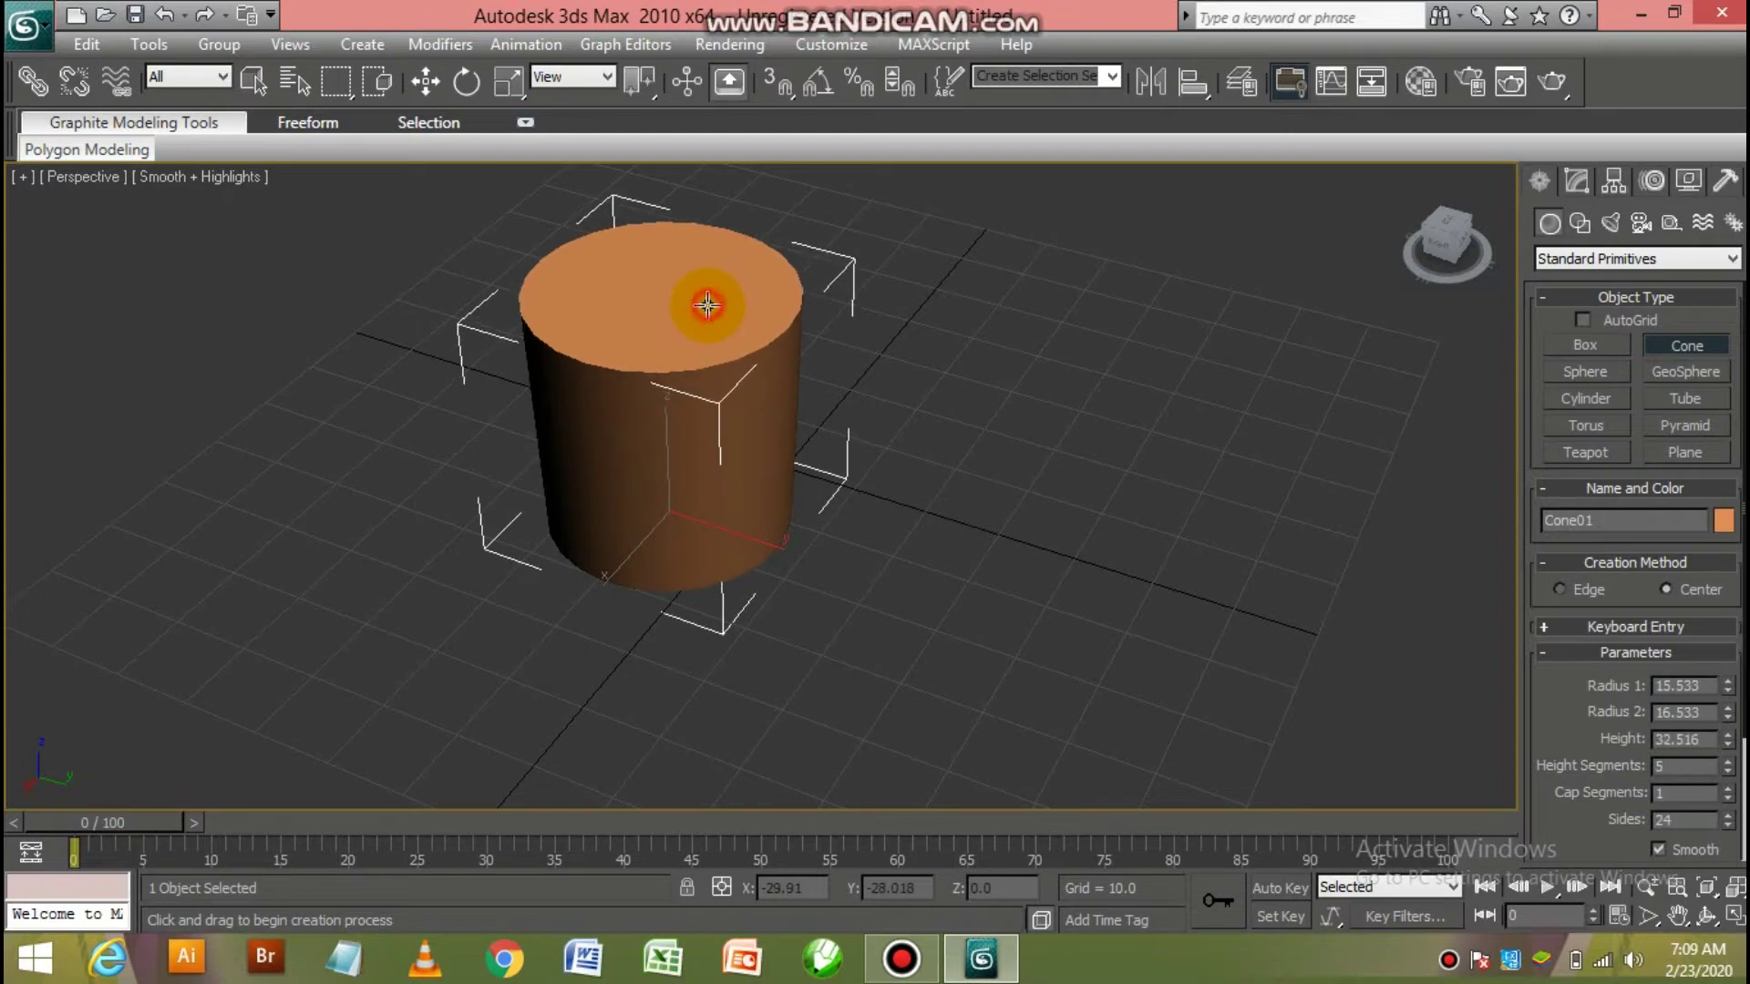
left_click(707, 308)
left_click(644, 300)
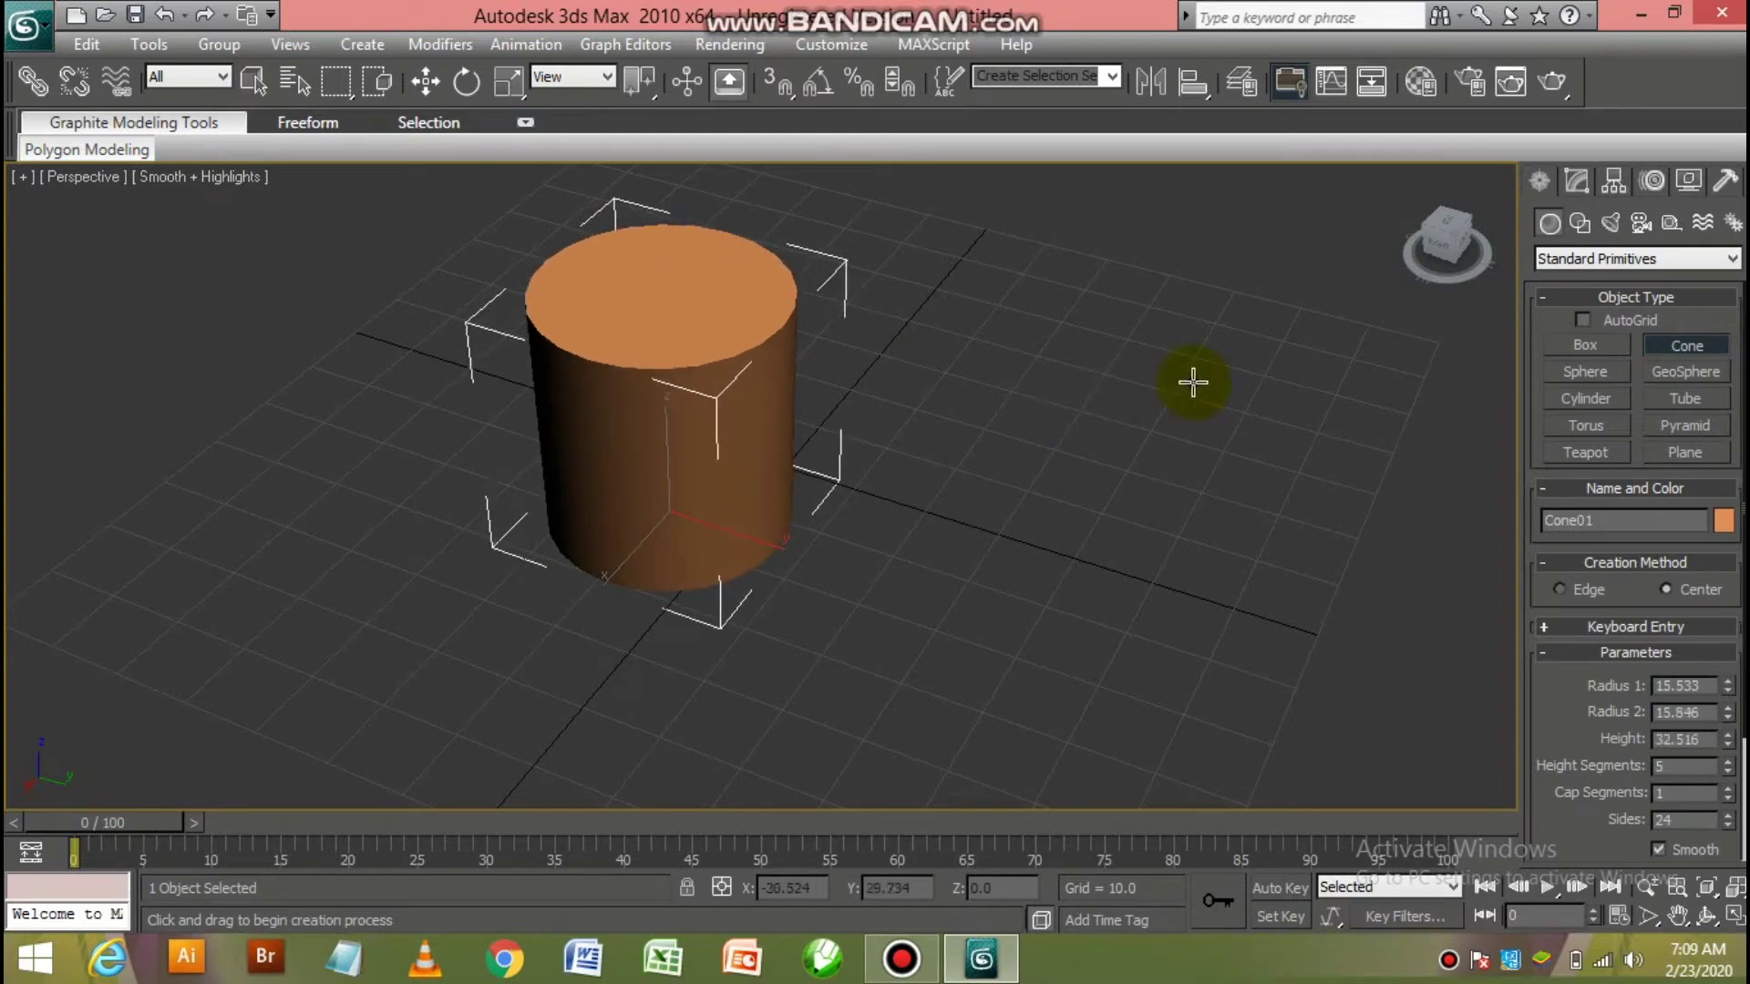
Change the cone's object colour to purple
left_click(1711, 519)
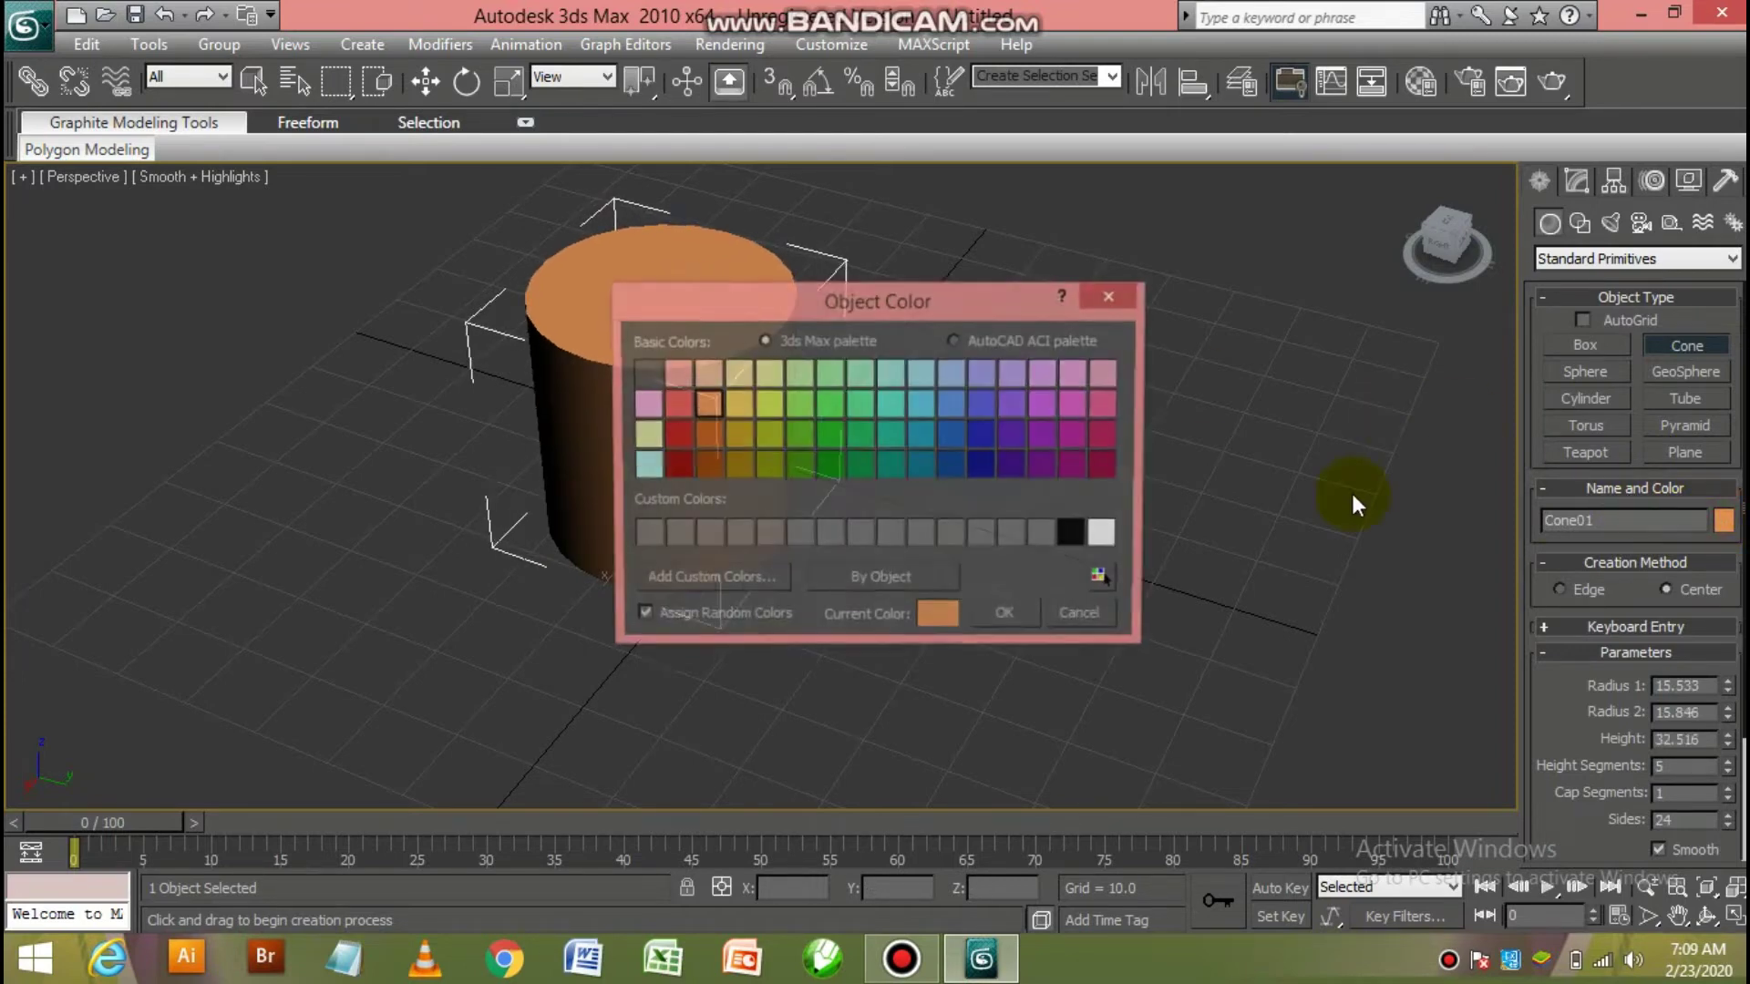
left_click(1042, 435)
left_click(999, 617)
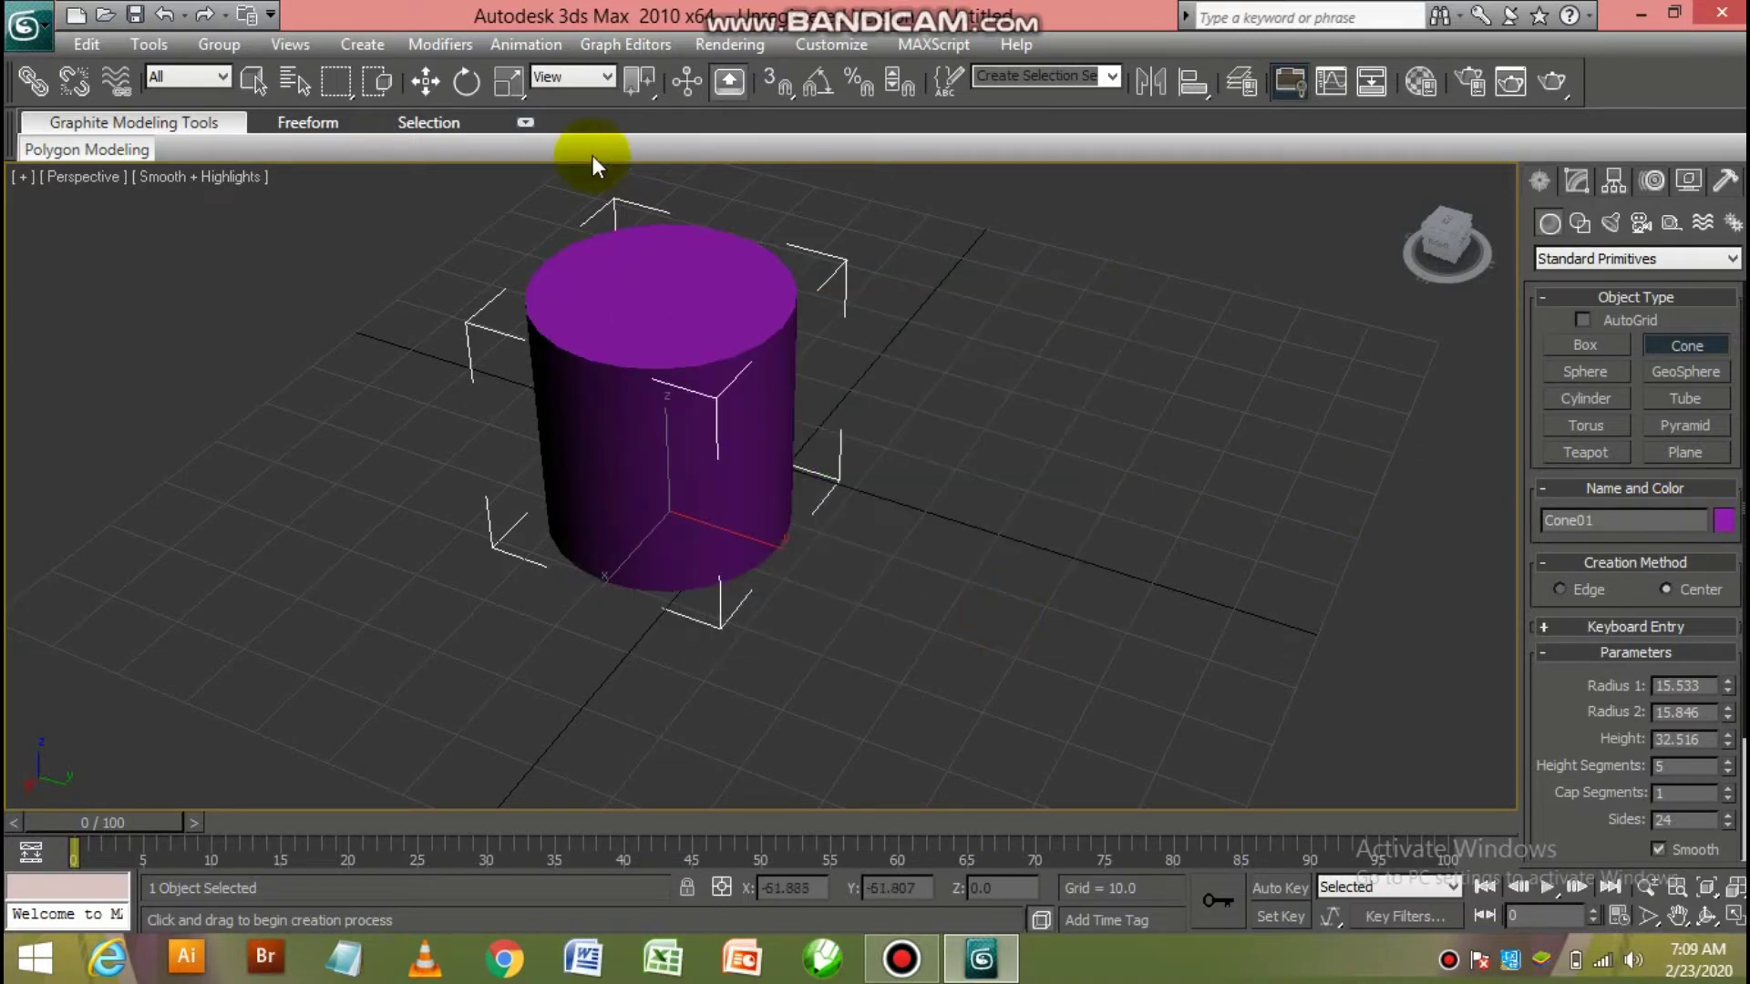
Rotate the purple cone onto its side, then deselect it
left_click(467, 82)
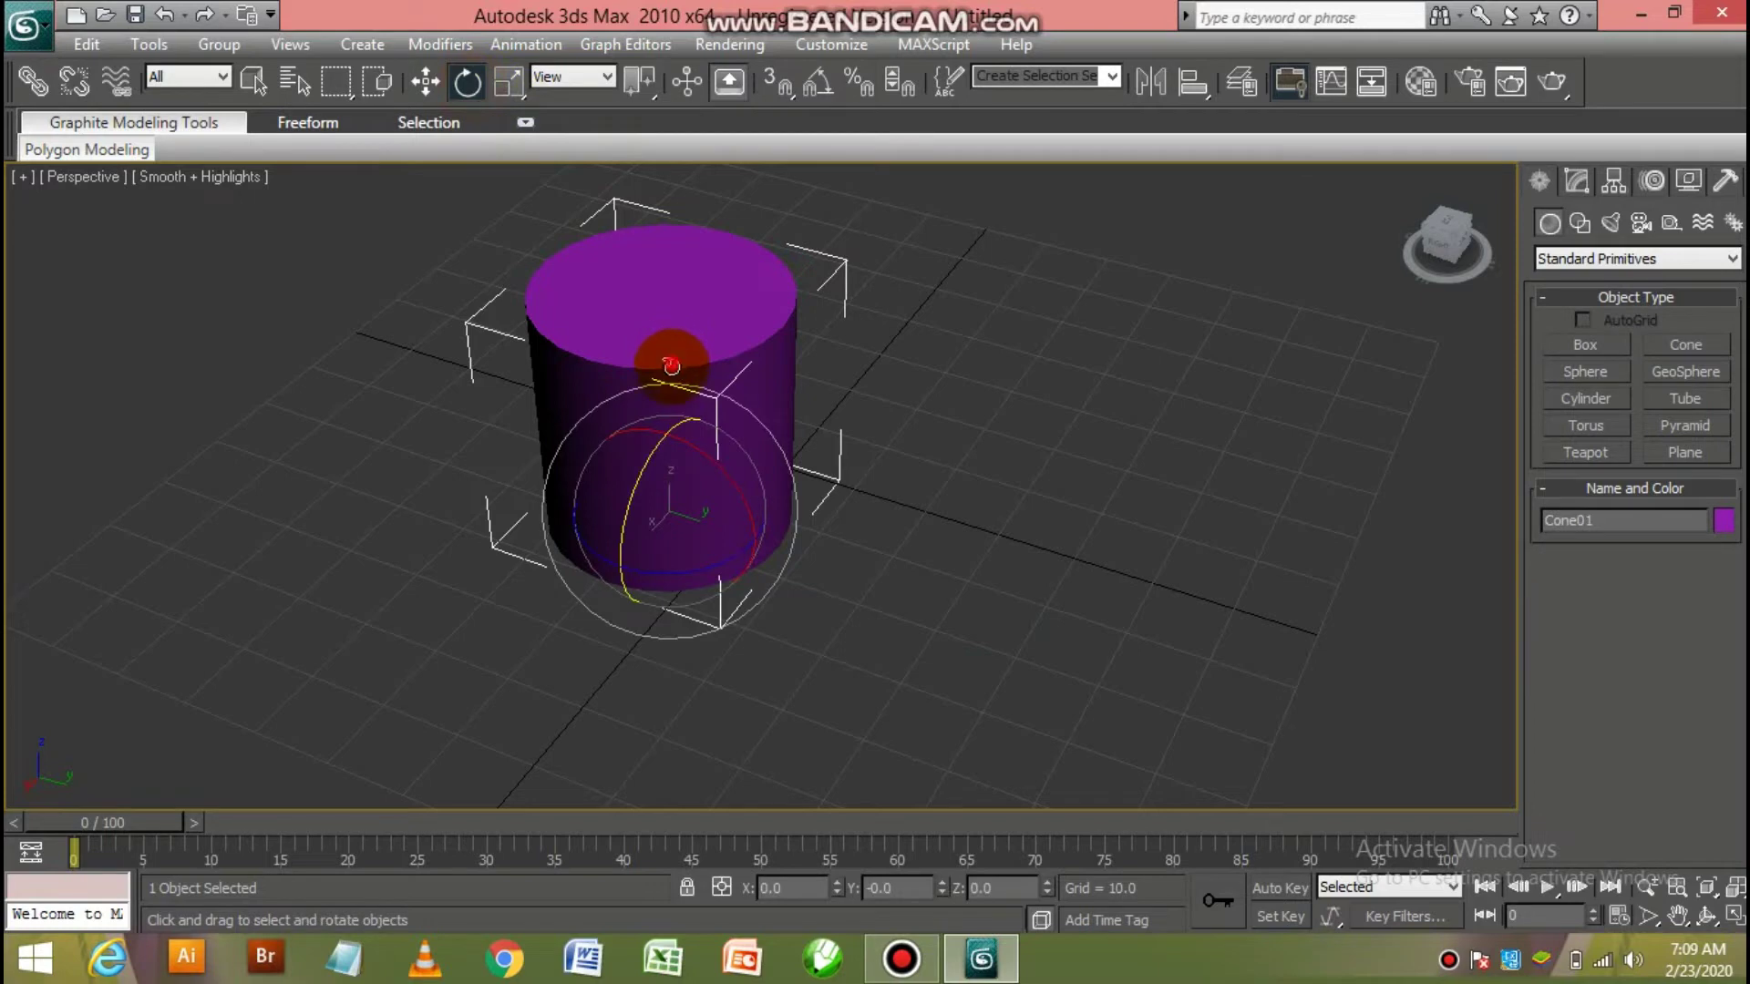
left_click_drag(672, 356, 661, 719)
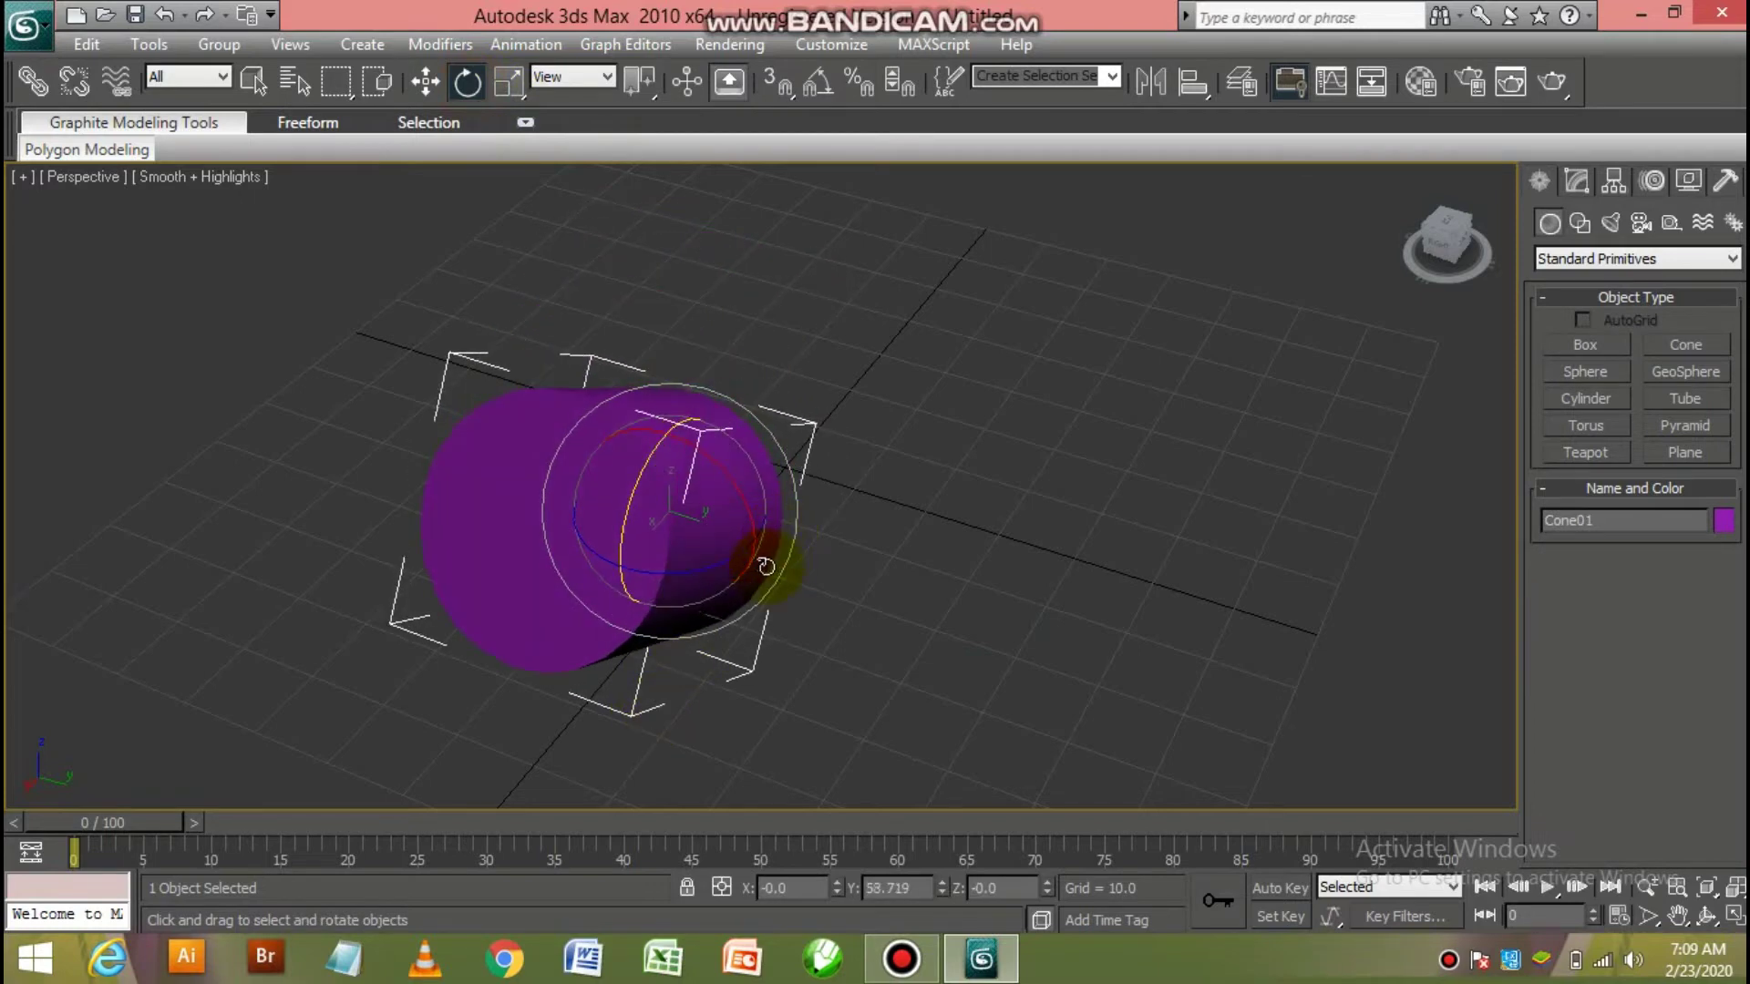
mouse_move(765, 549)
left_mouse_down()
mouse_move(747, 458)
mouse_move(724, 492)
mouse_move(471, 388)
left_mouse_up()
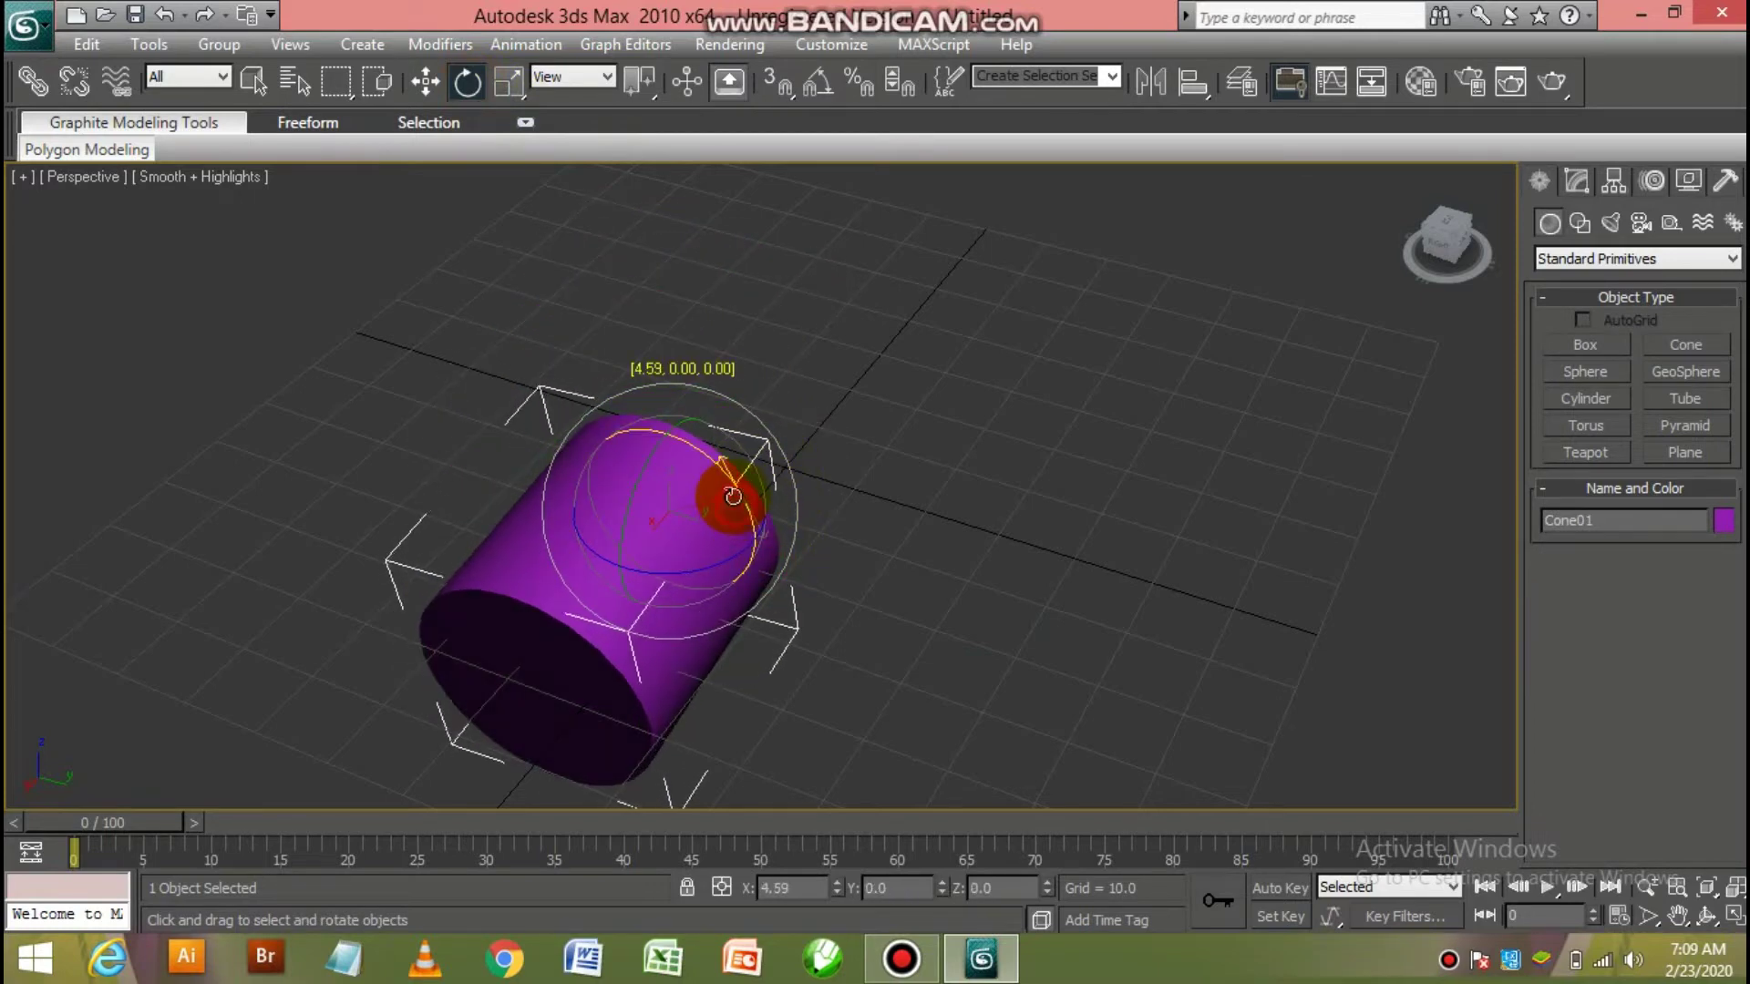
left_click(1037, 329)
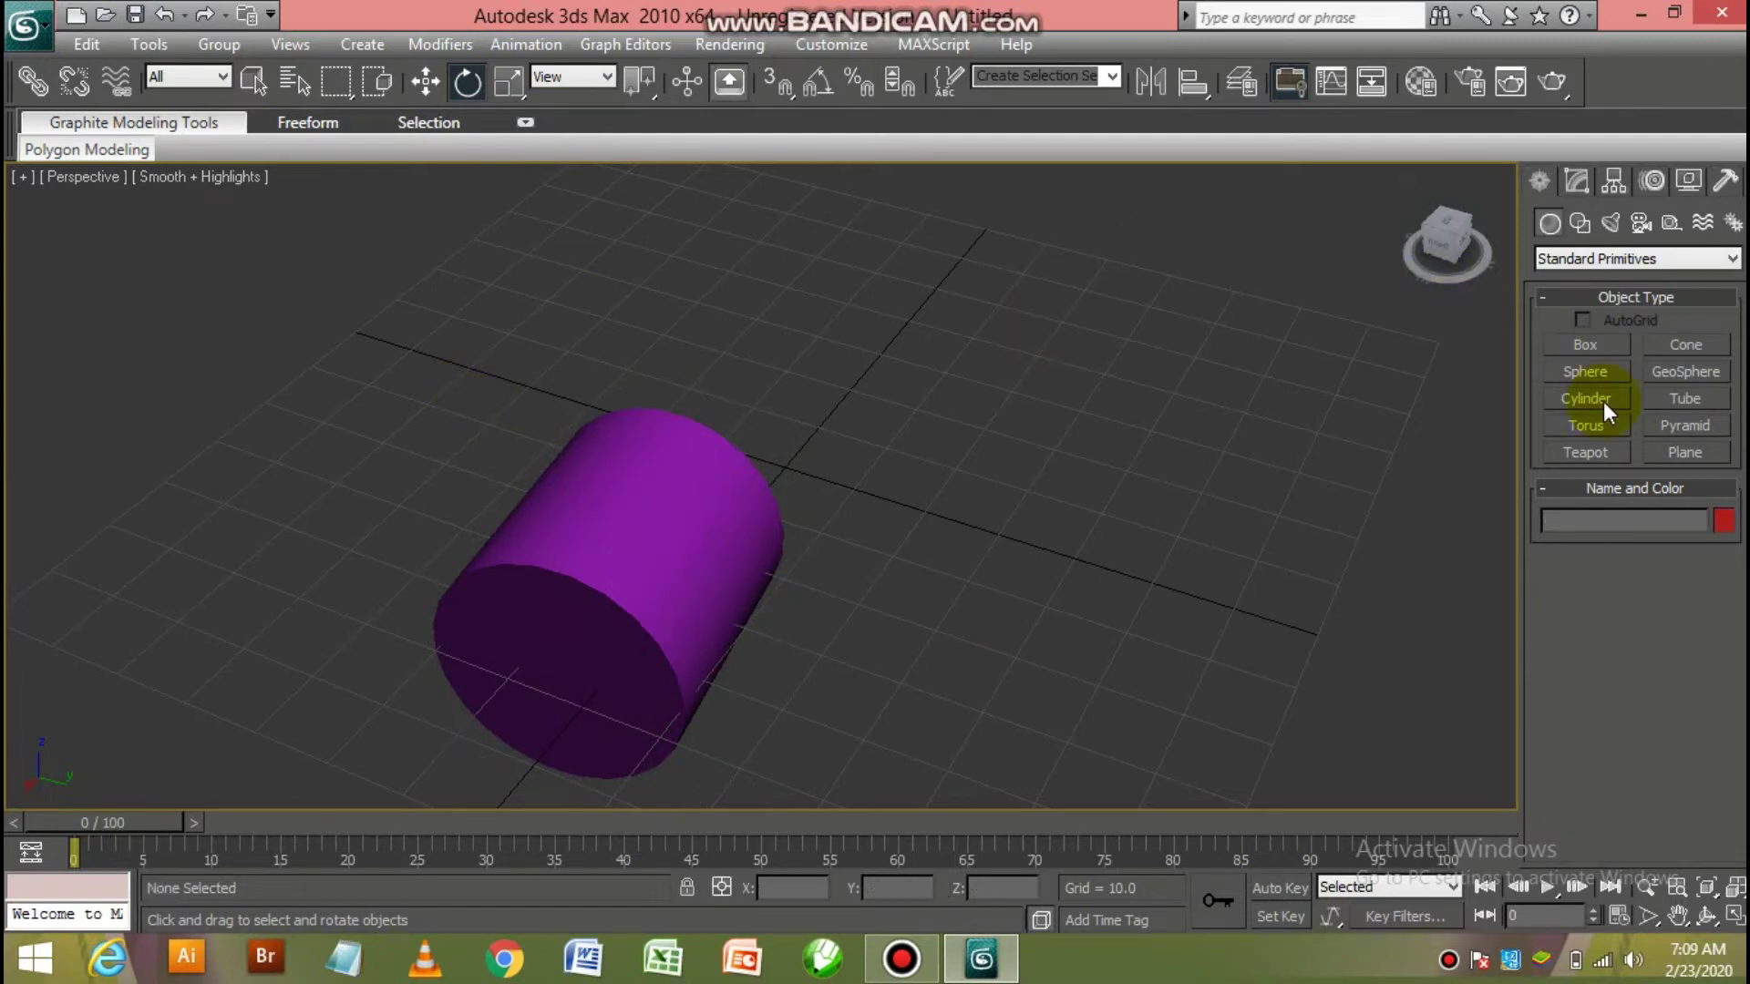
left_click(1666, 397)
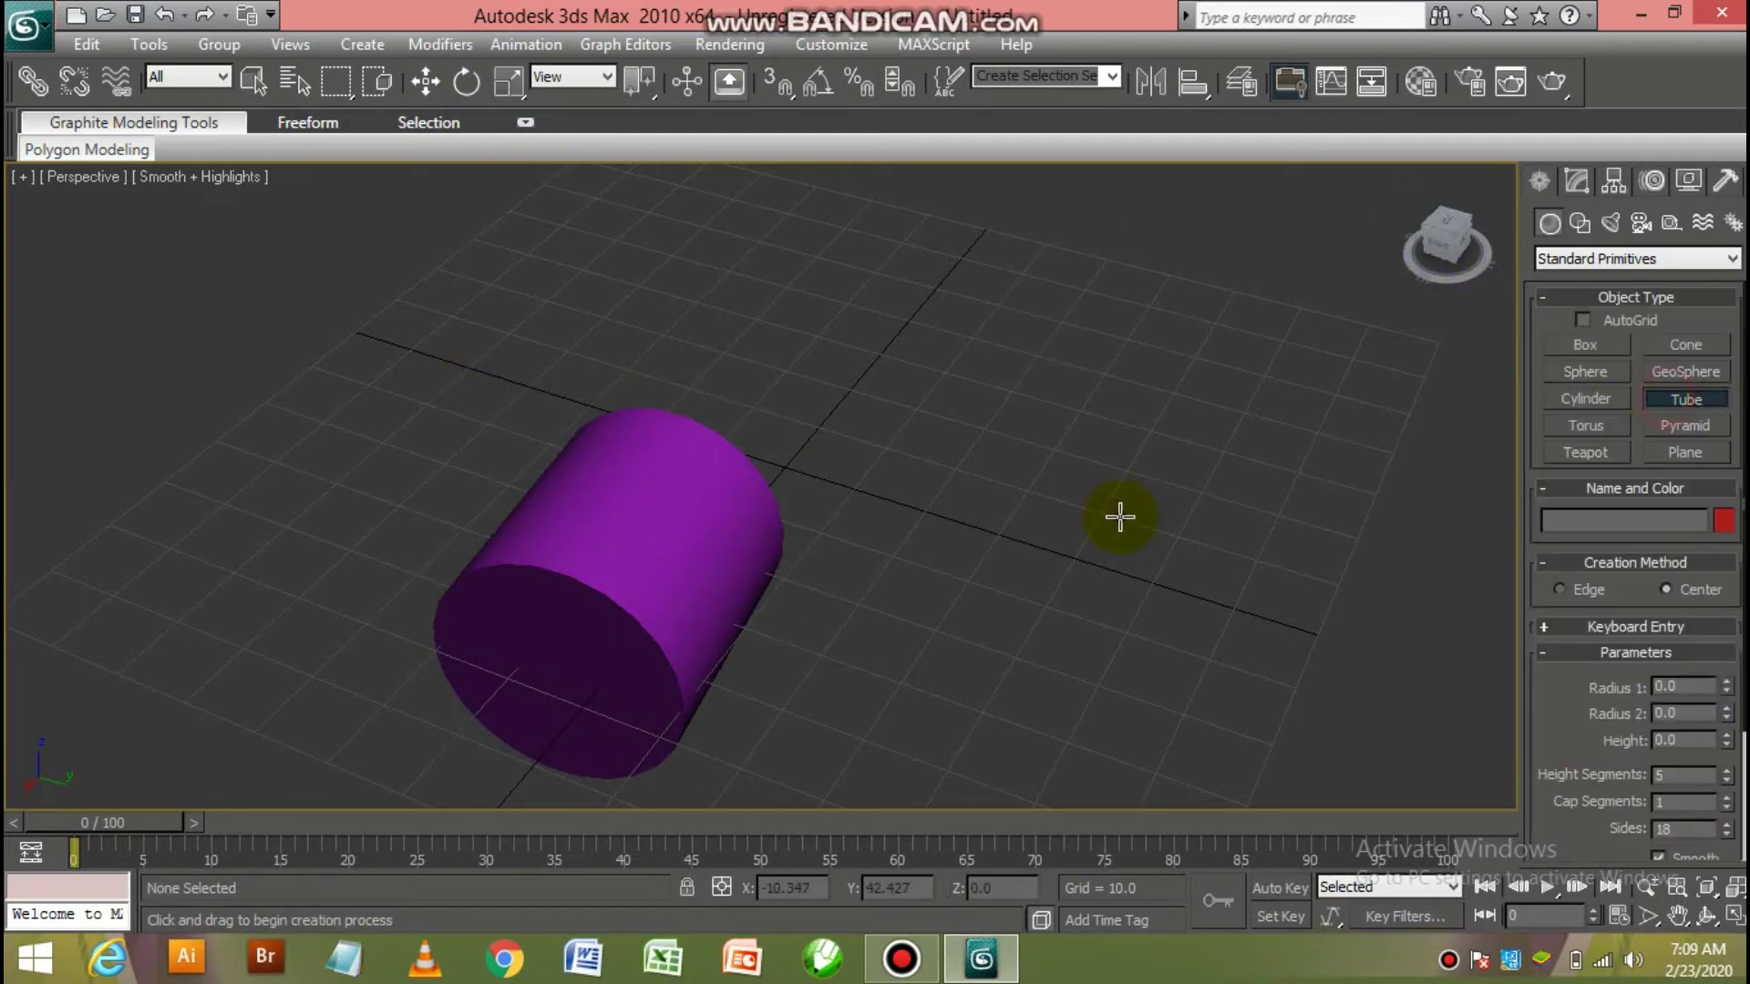
left_click_drag(1016, 480, 1126, 572)
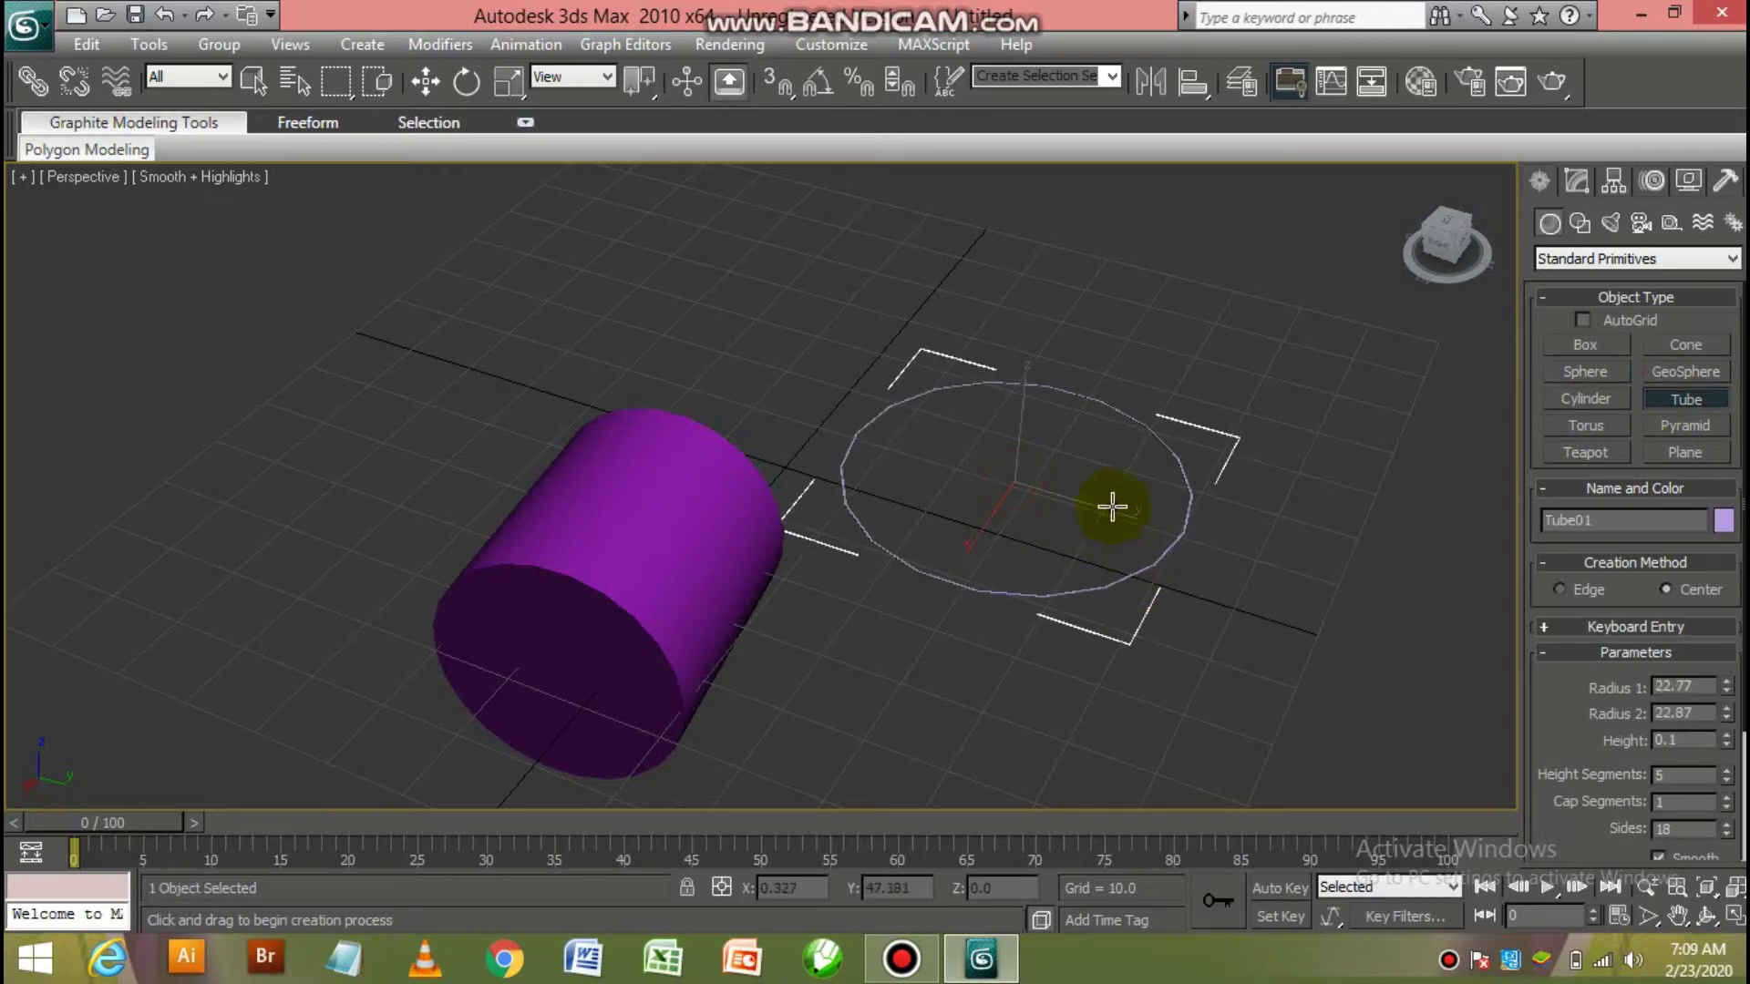
left_click(1087, 404)
left_click(1090, 227)
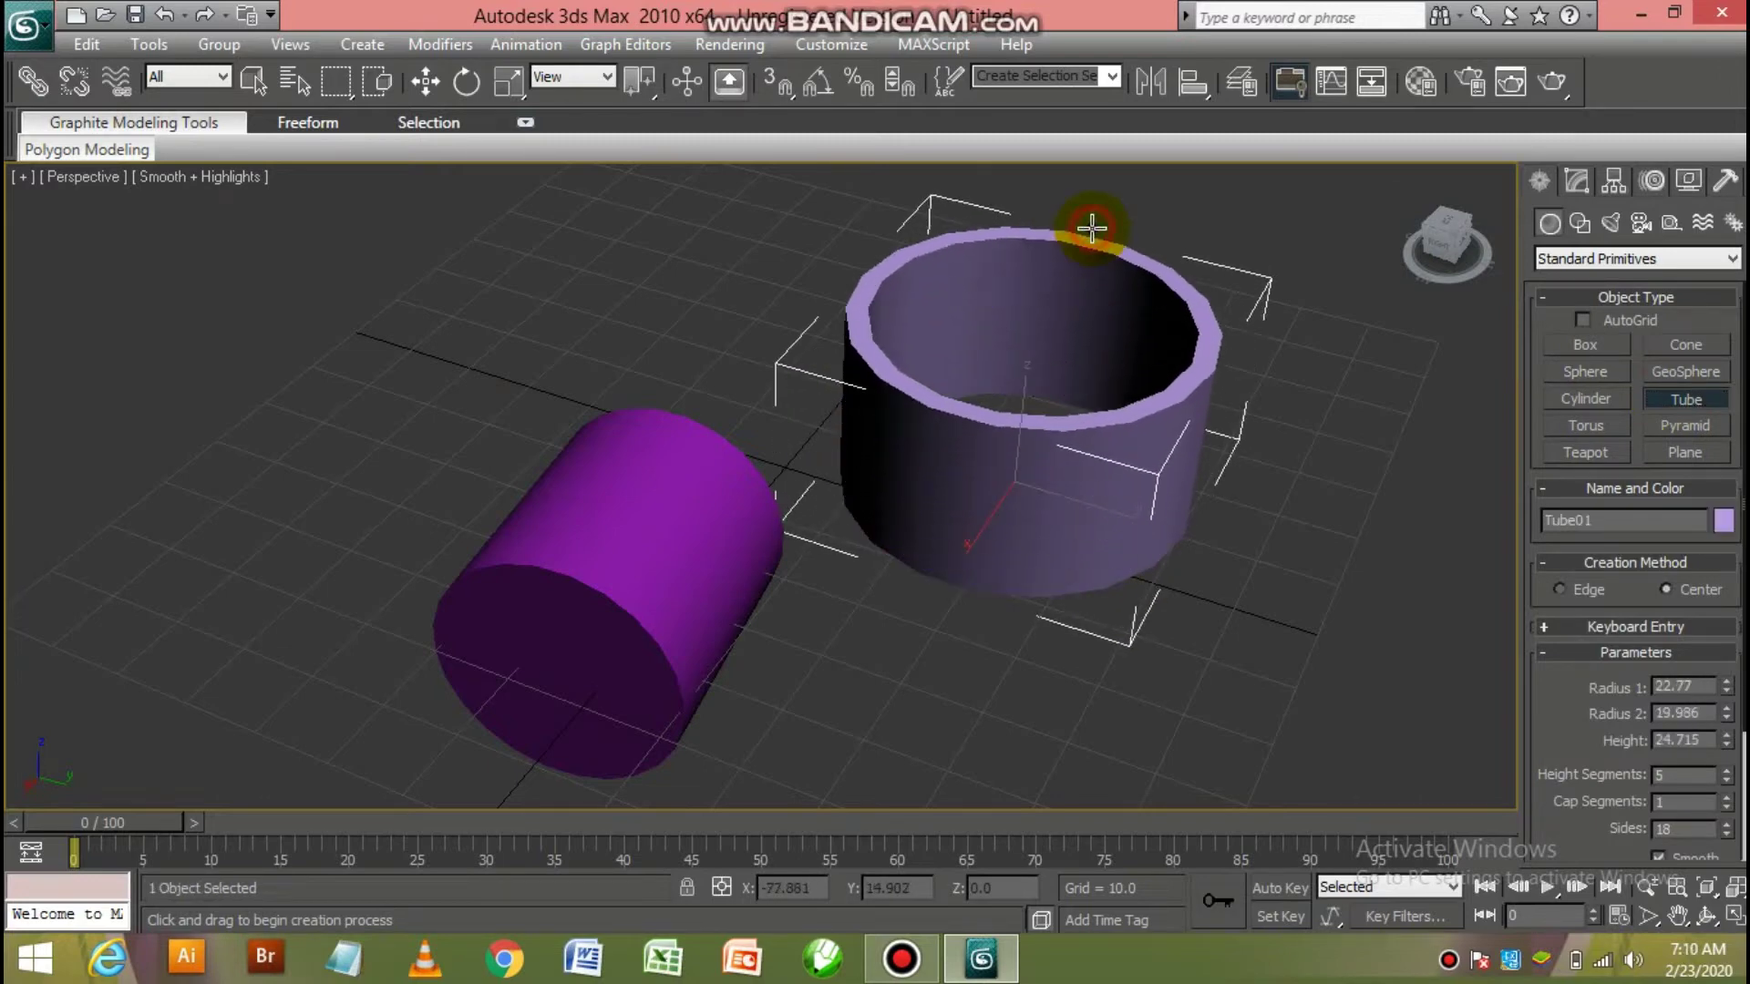
left_click(1719, 520)
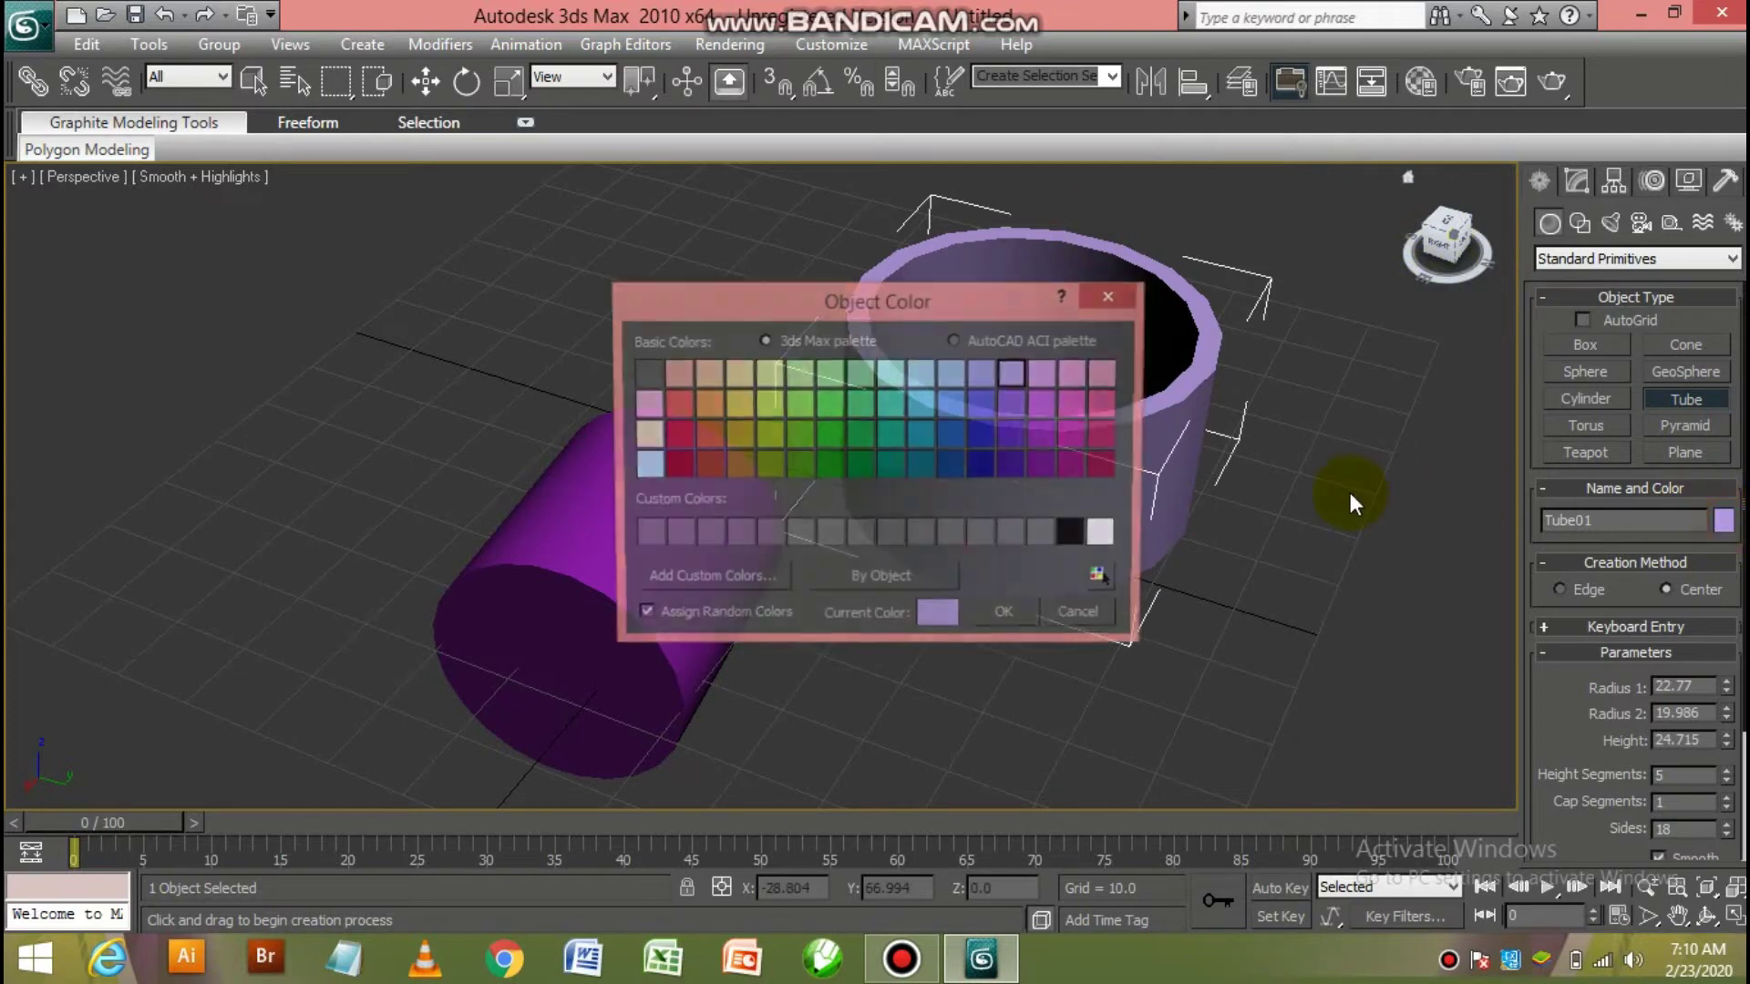
left_click(675, 450)
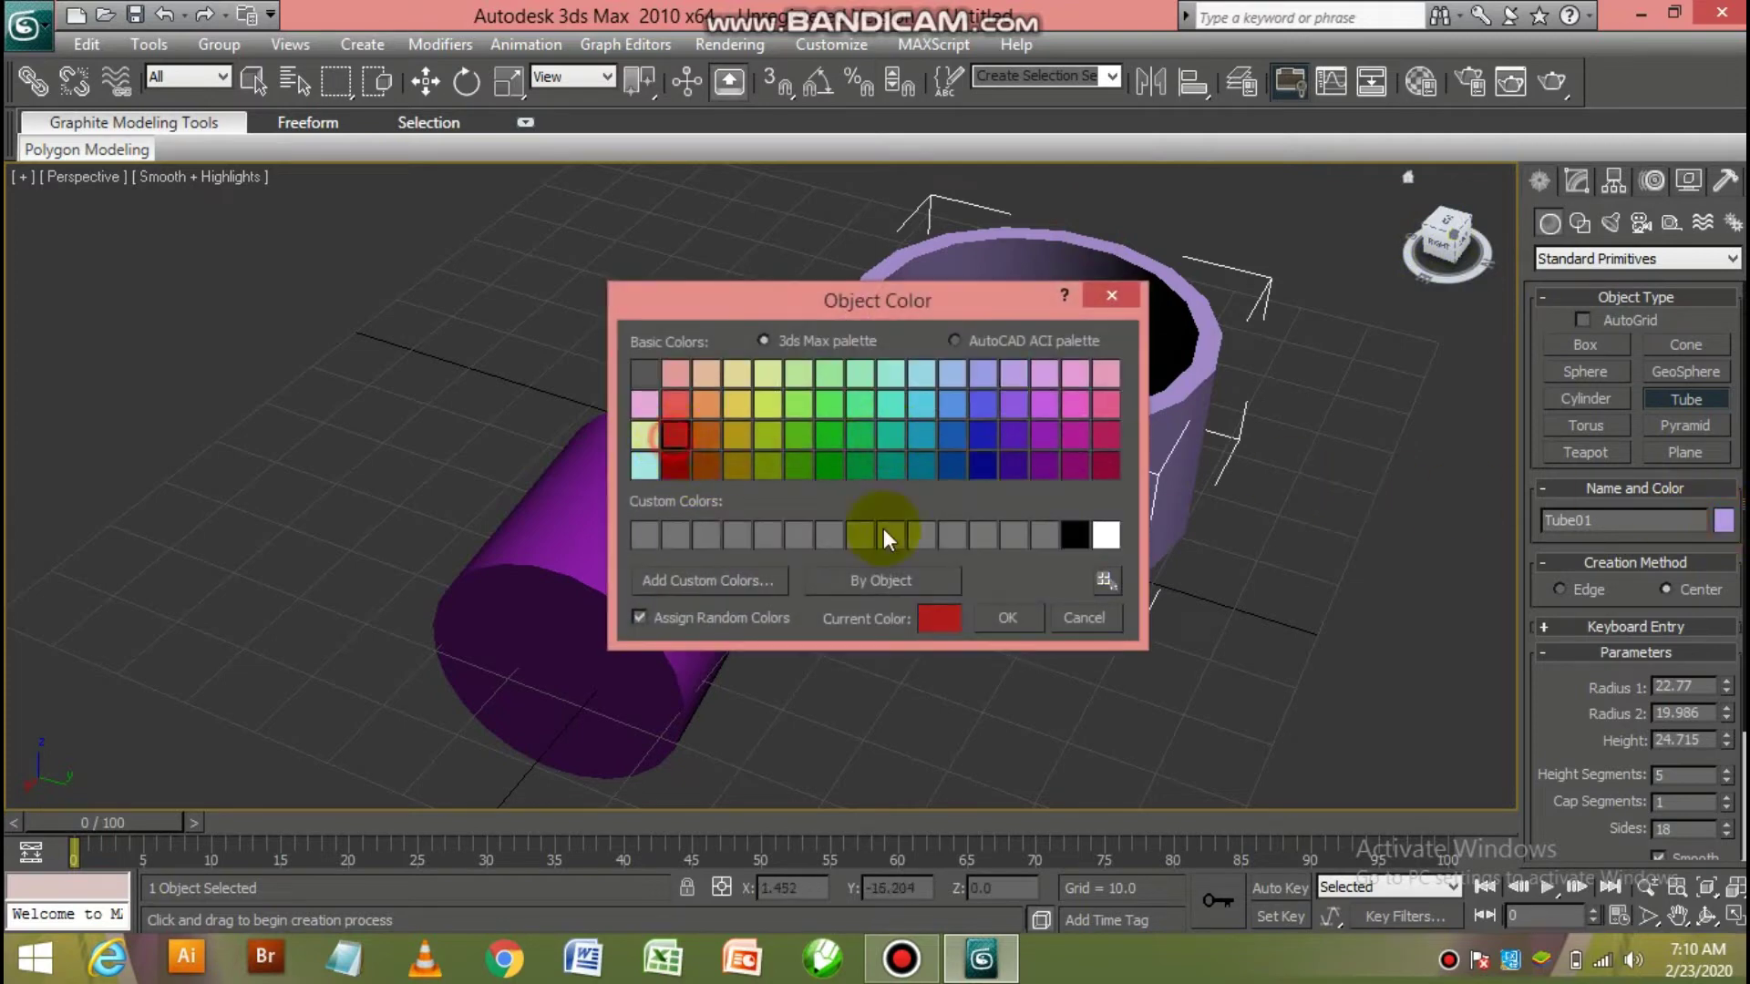
left_click(1006, 617)
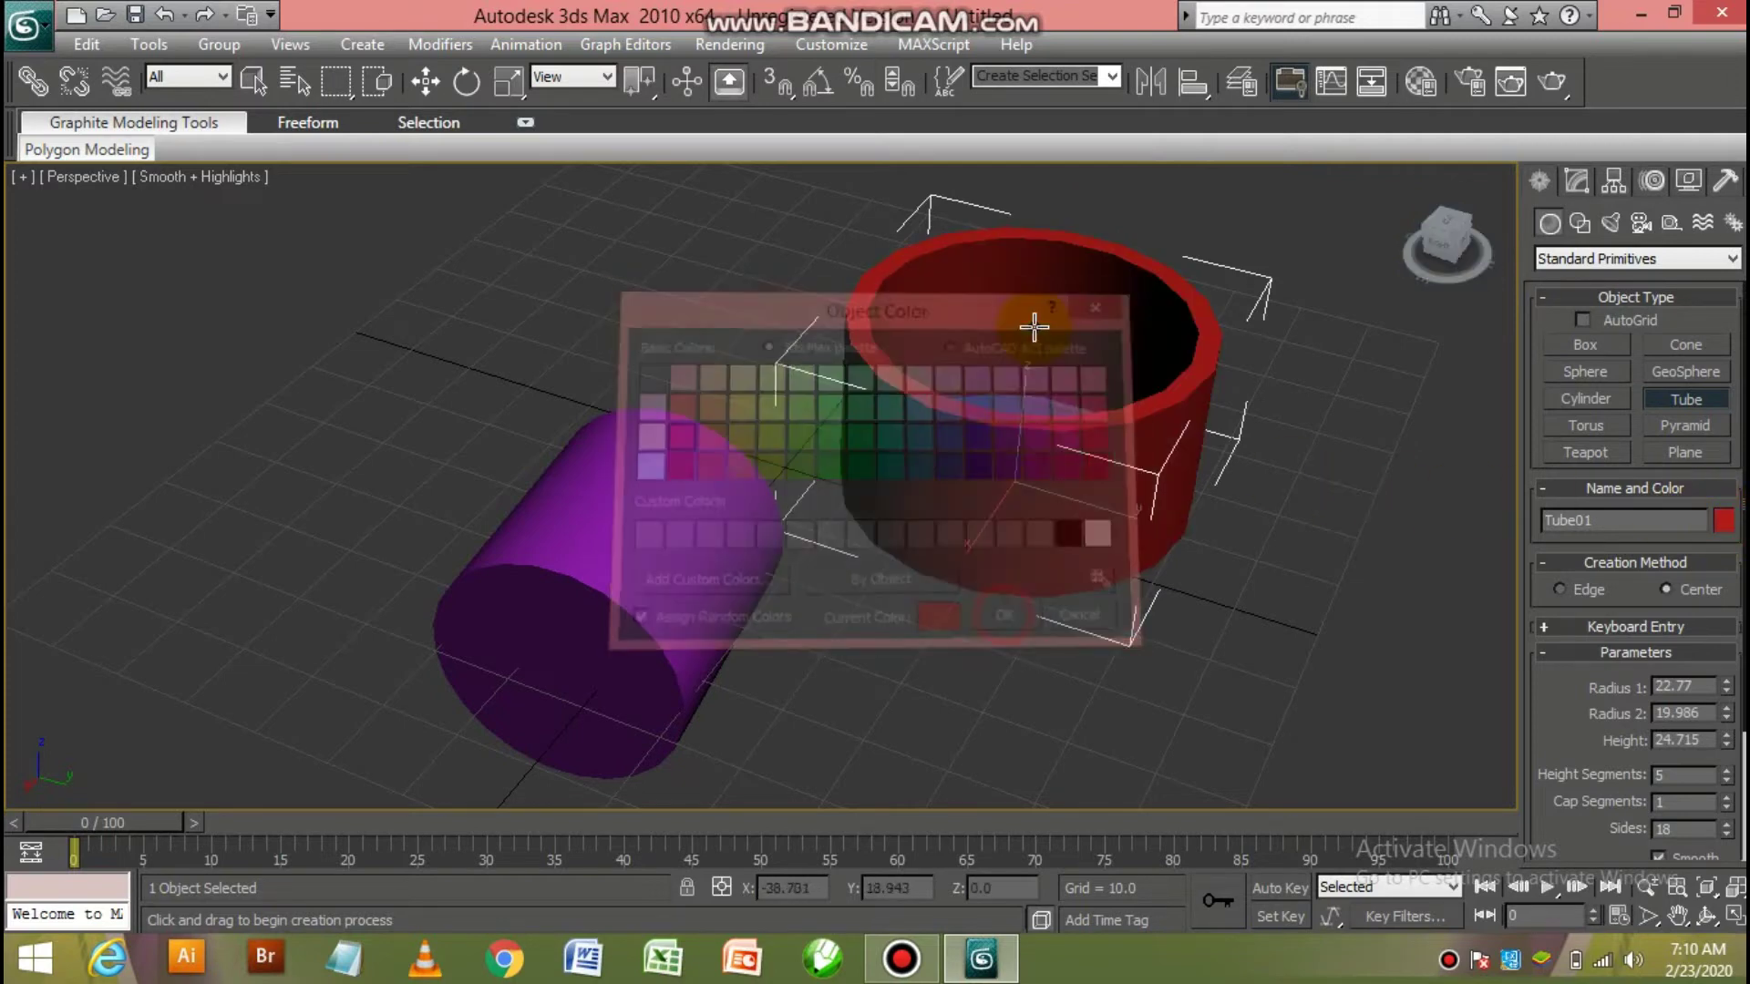
left_click(467, 81)
left_click_drag(1017, 421, 1096, 508)
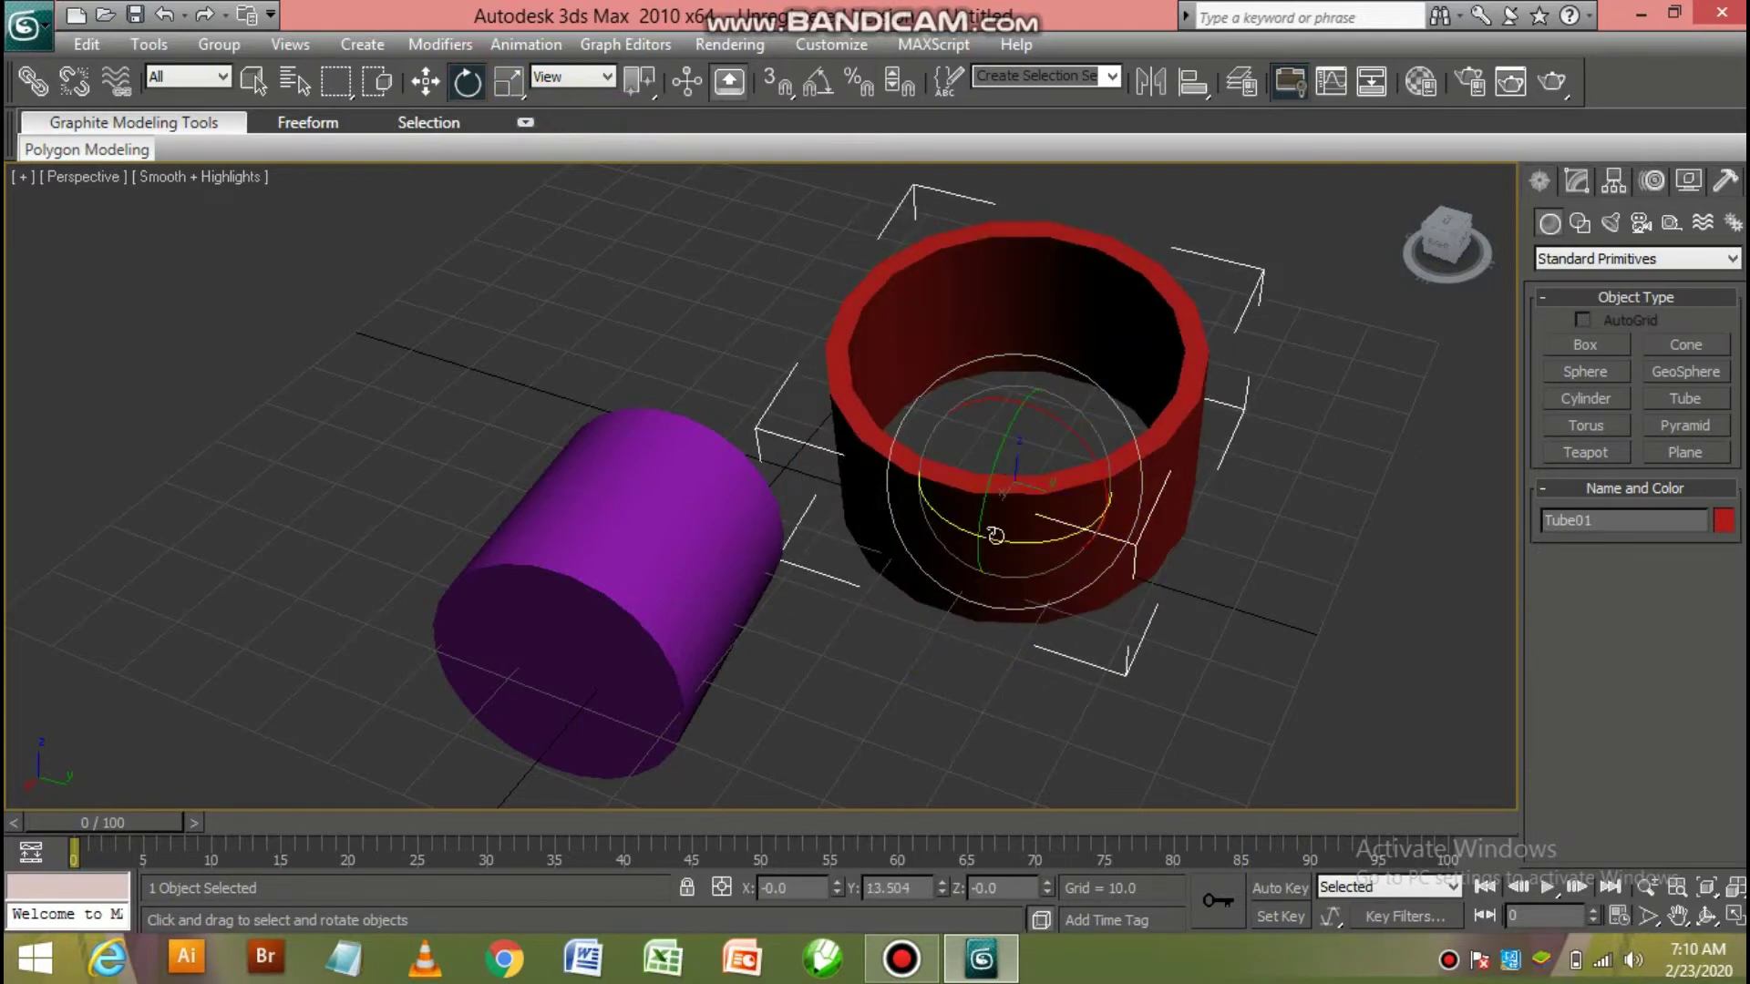
left_click_drag(995, 536, 1261, 517)
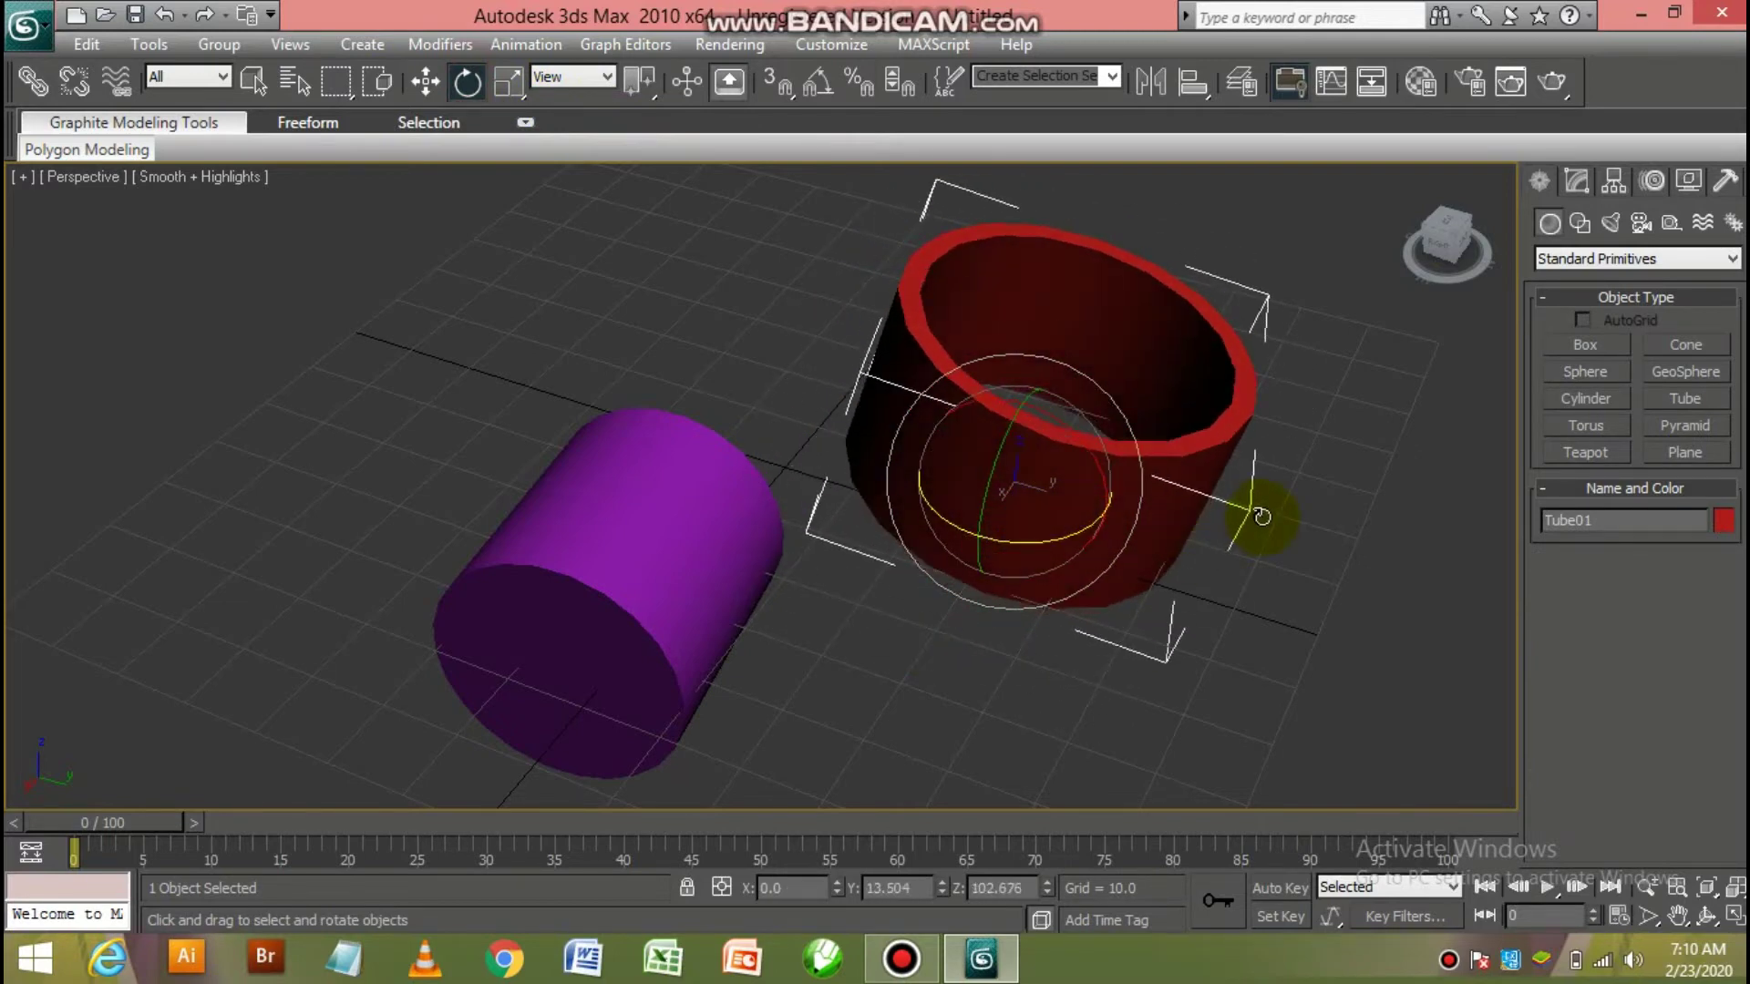
key("Delete")
left_click(726, 516)
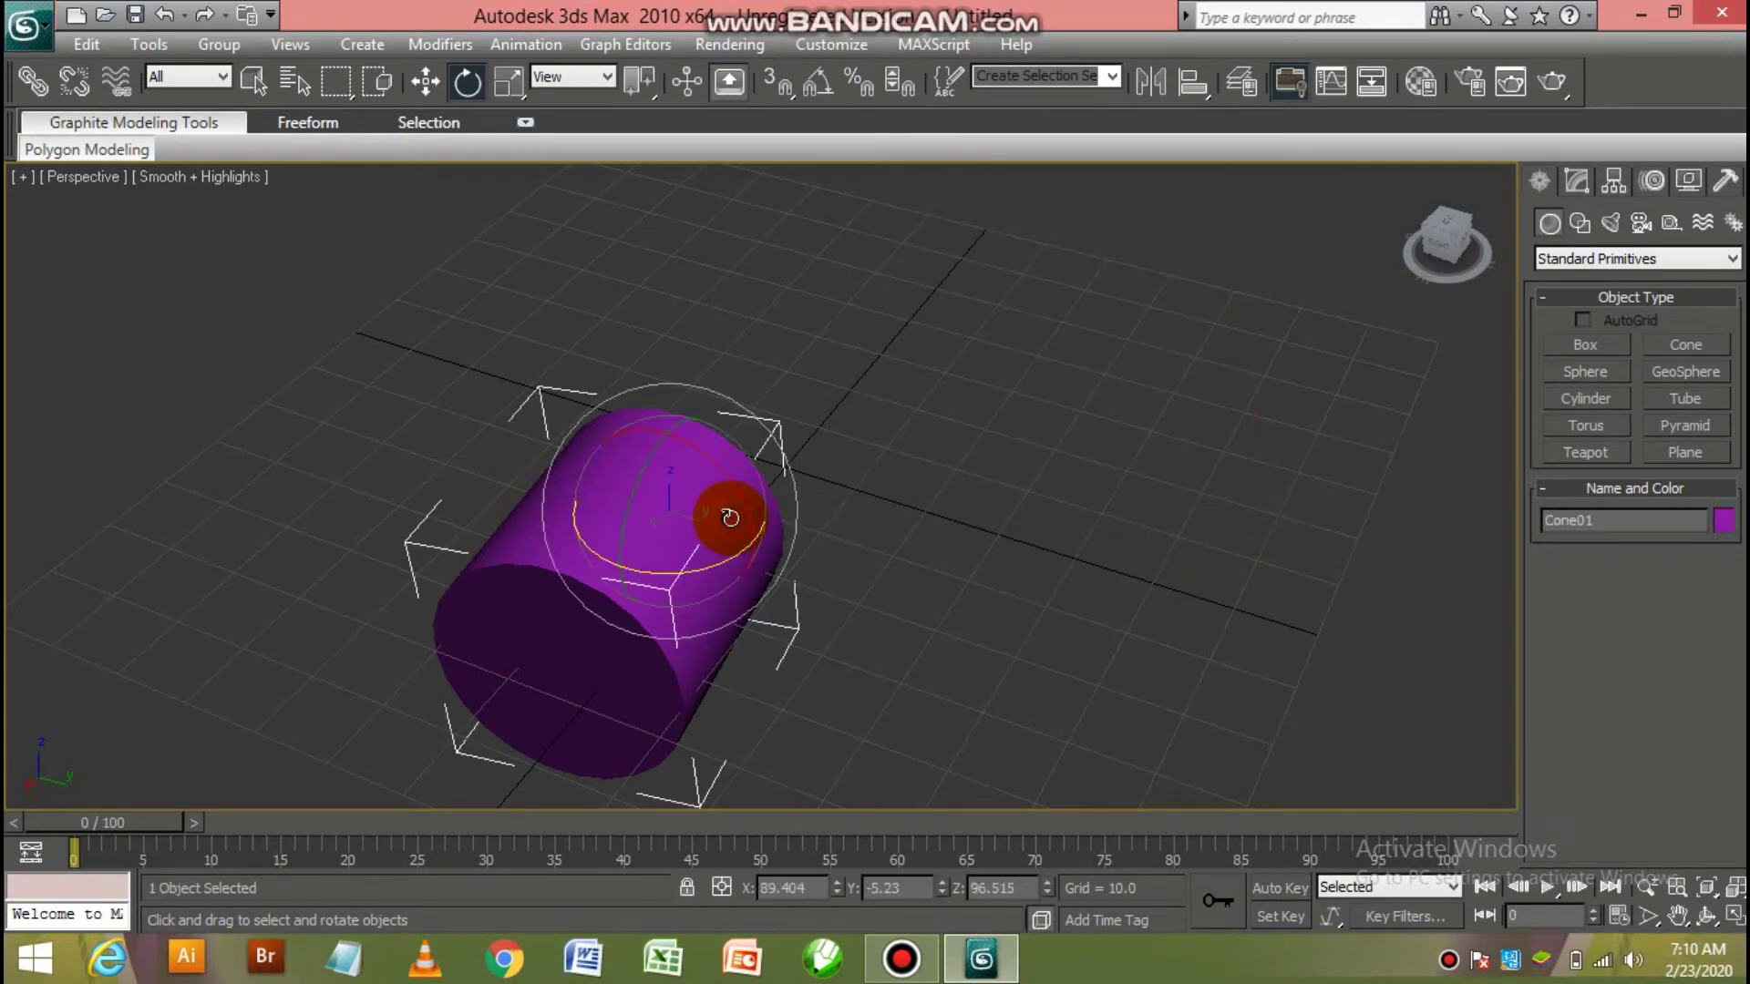
Delete the purple cone and create a tall box in its place
key("Delete")
left_click(1586, 344)
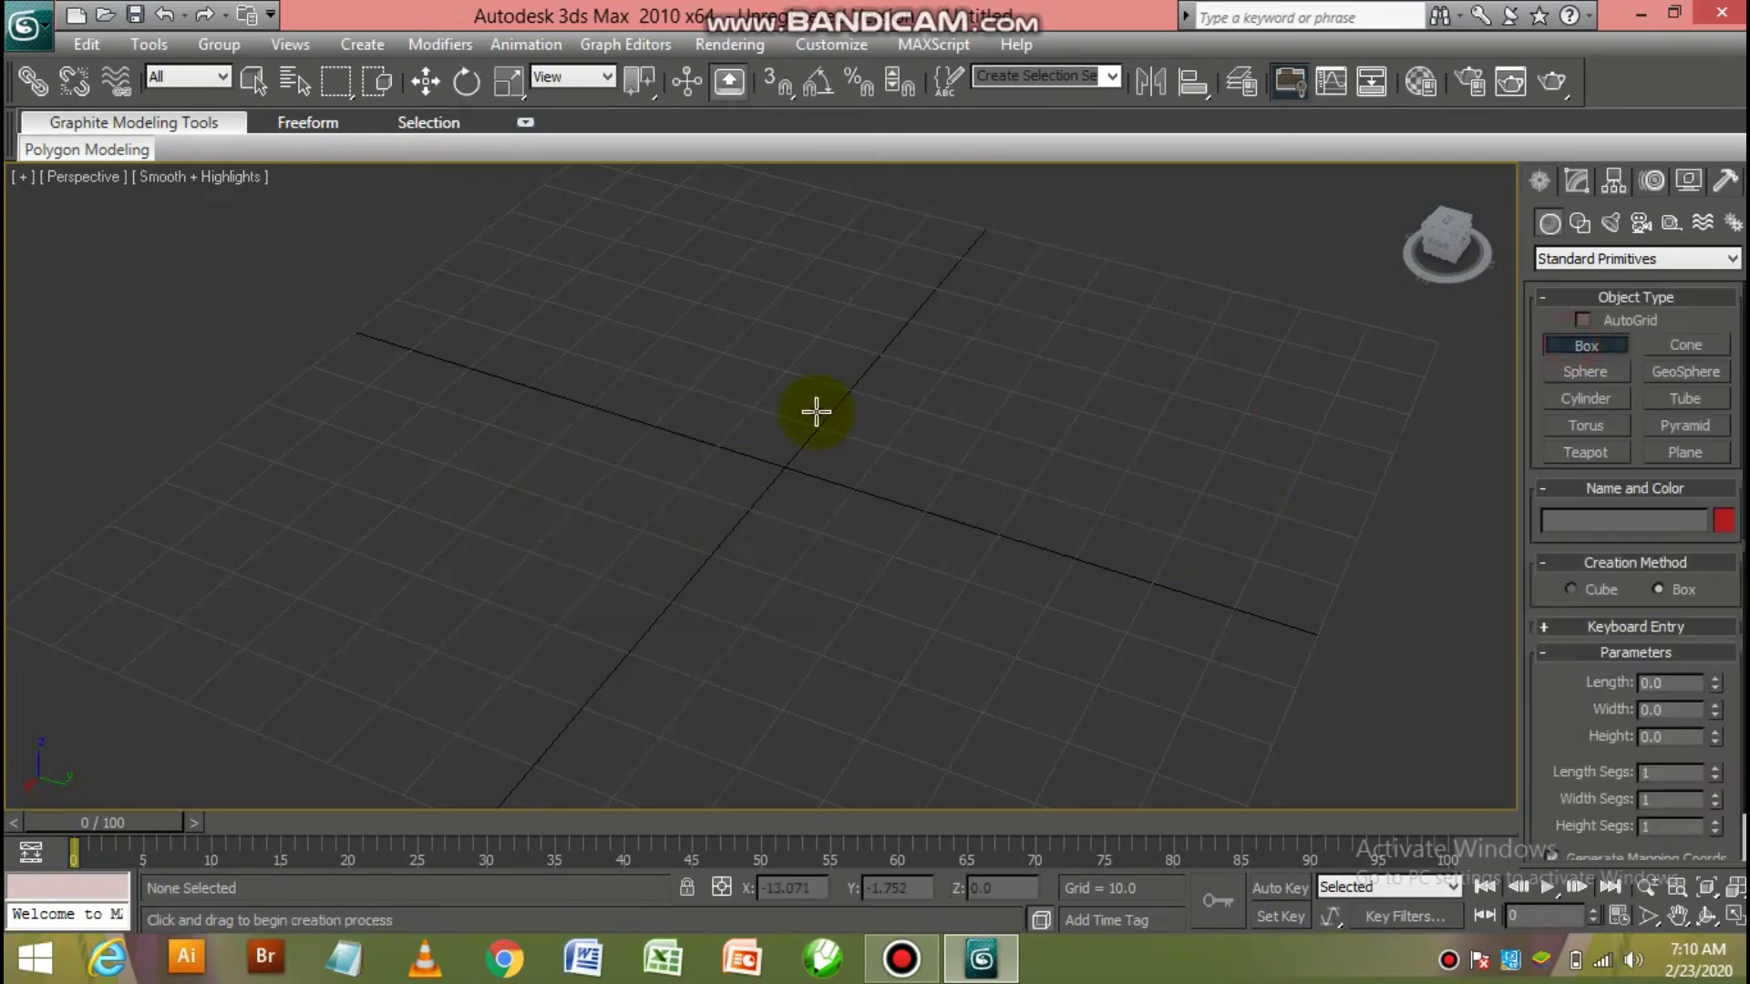
left_click_drag(546, 379, 809, 625)
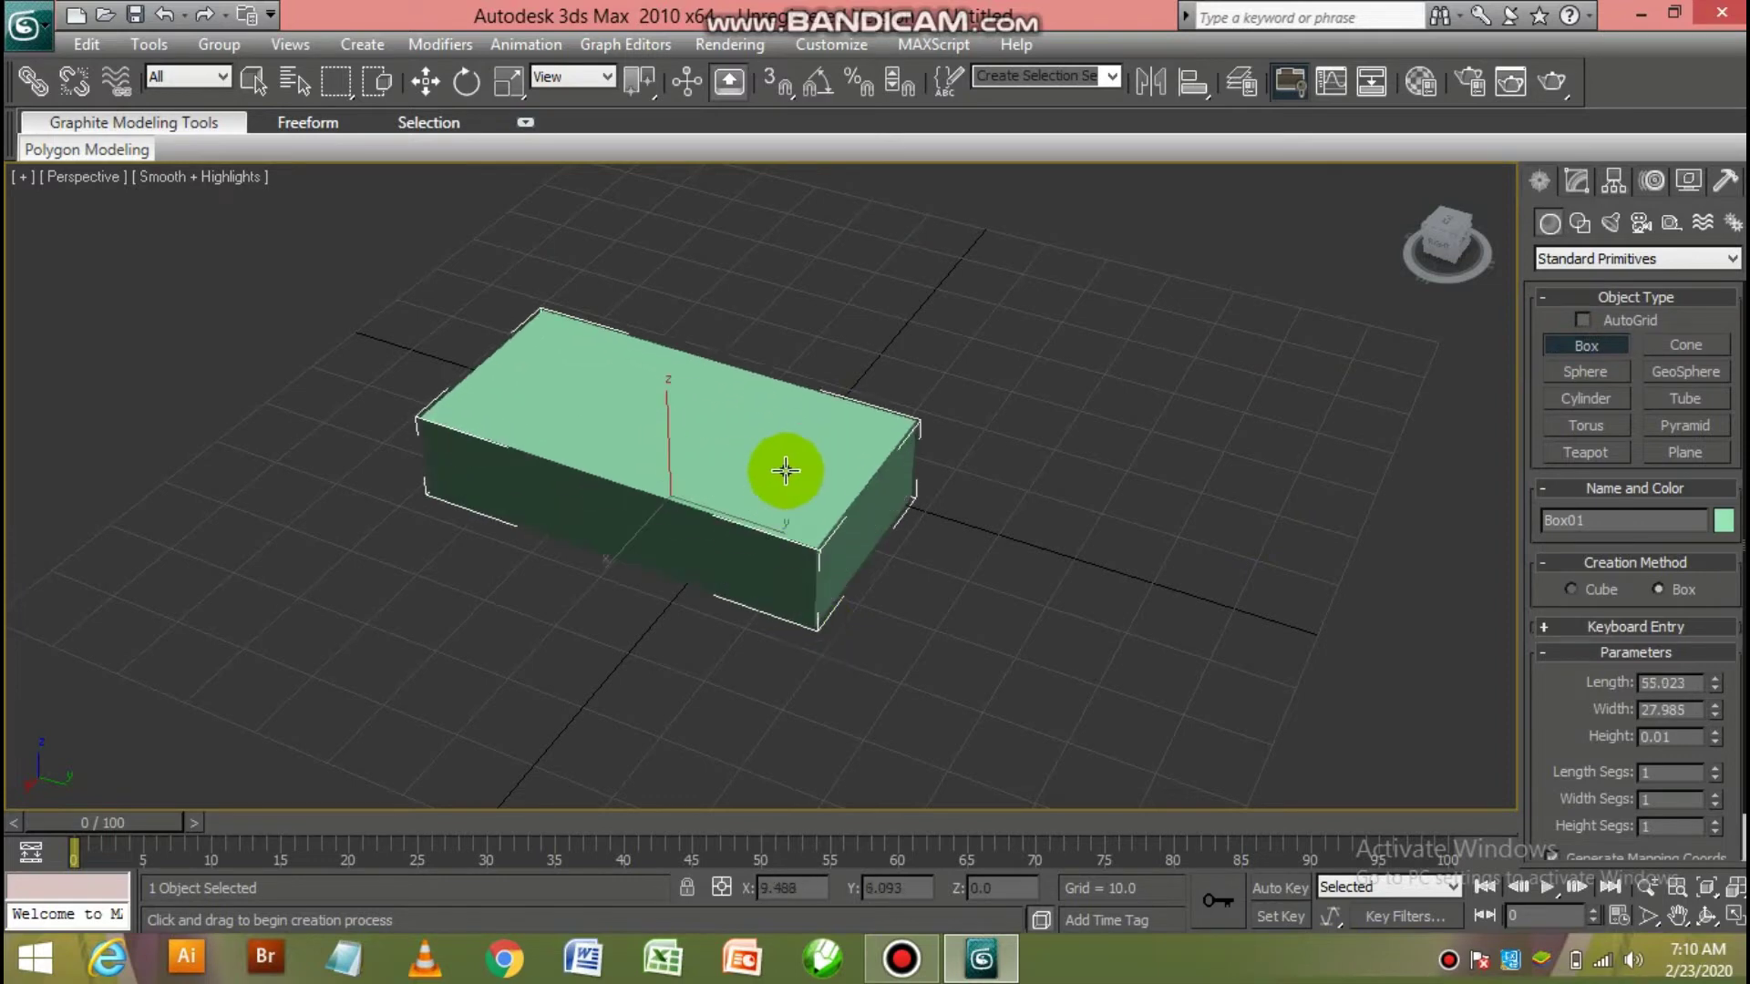
left_click(782, 437)
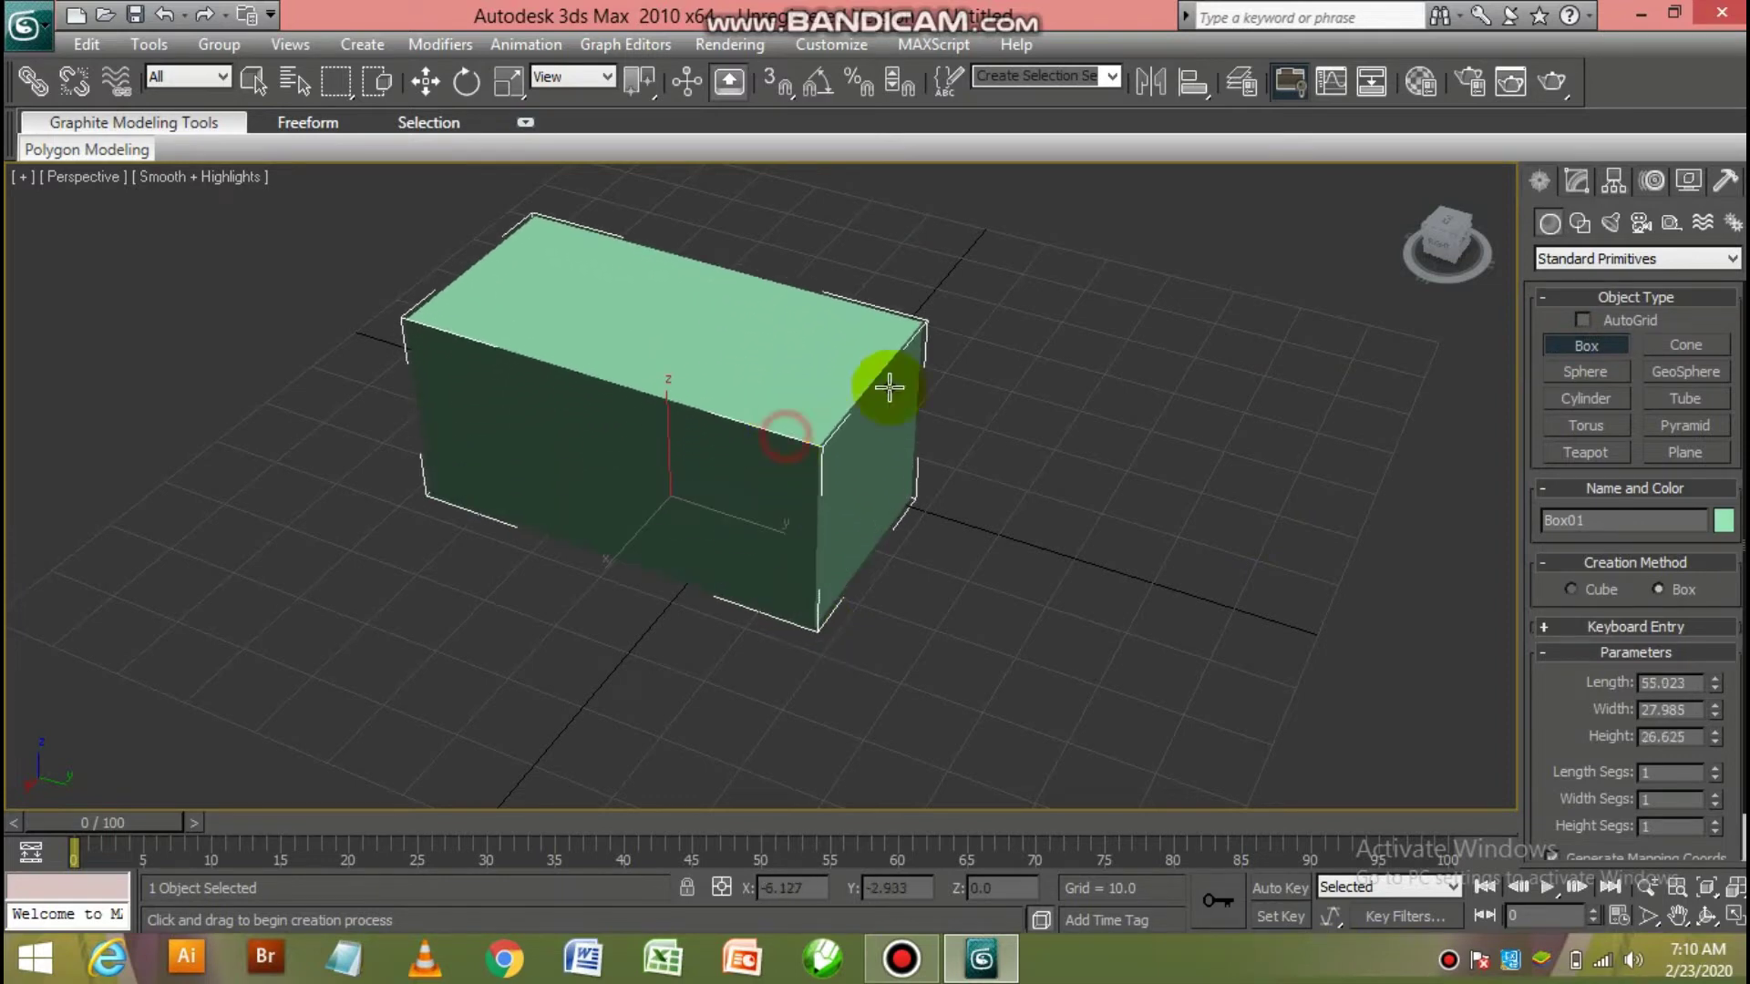
Recolour the box dark blue and show the Photometric light types
left_click(1722, 525)
left_click(981, 436)
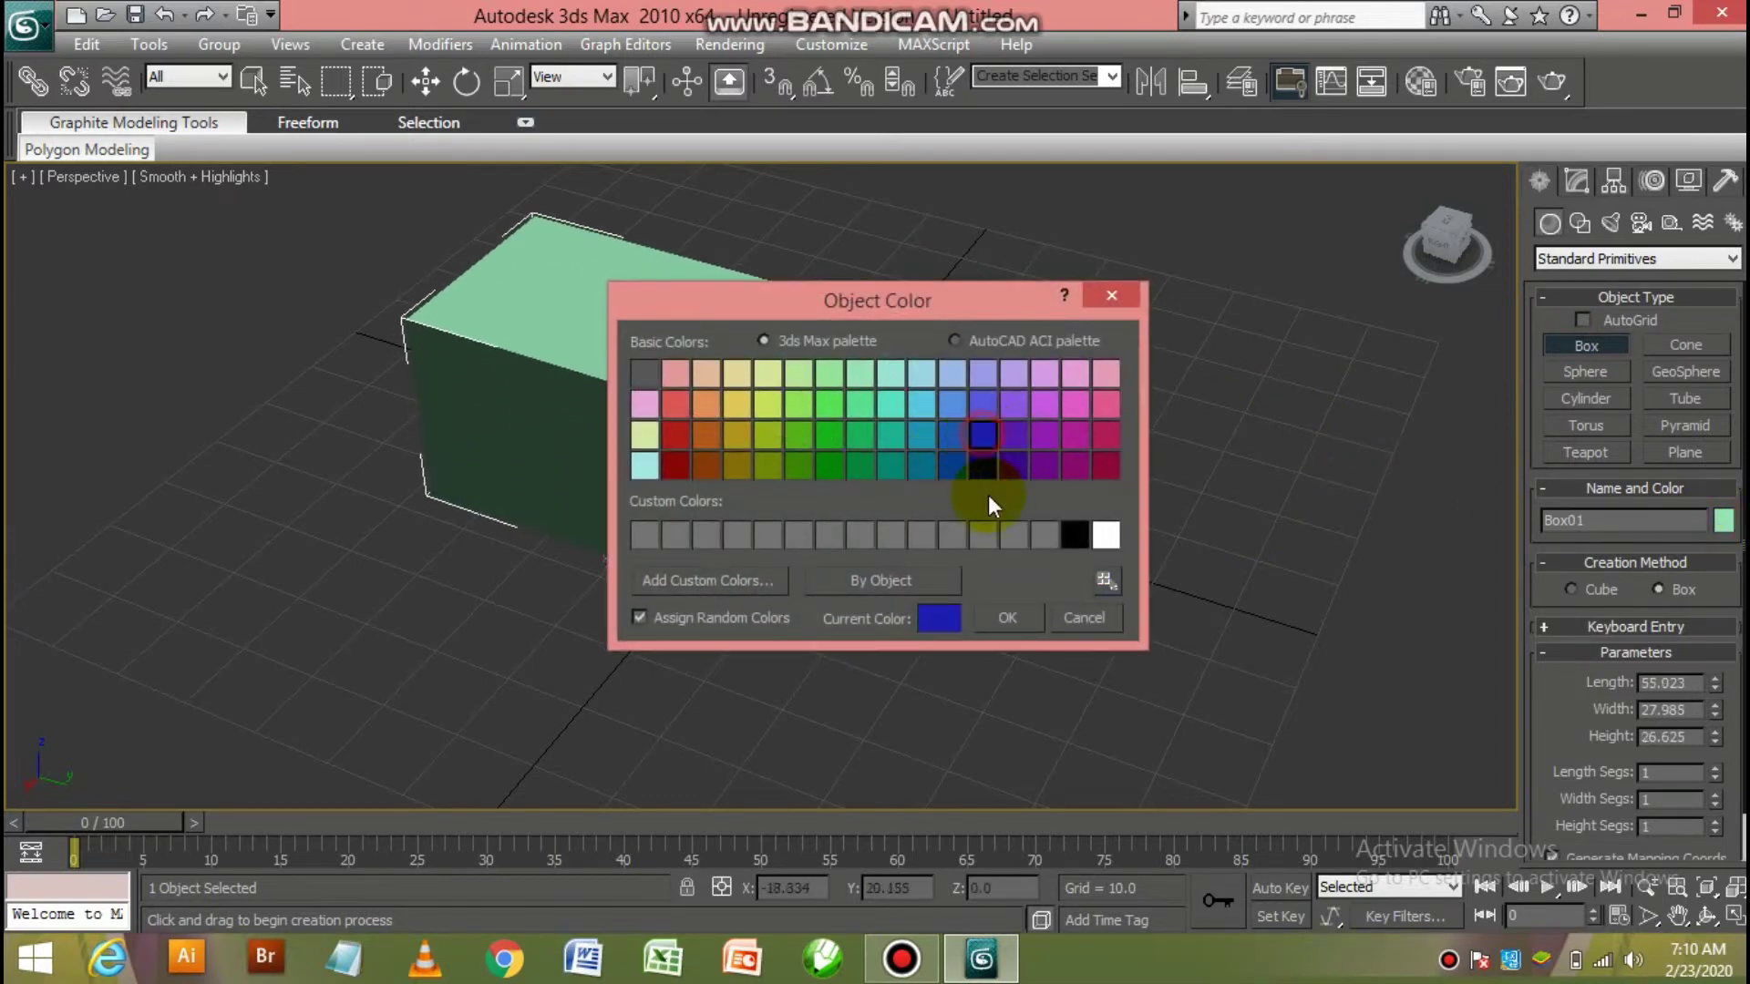
left_click(1002, 609)
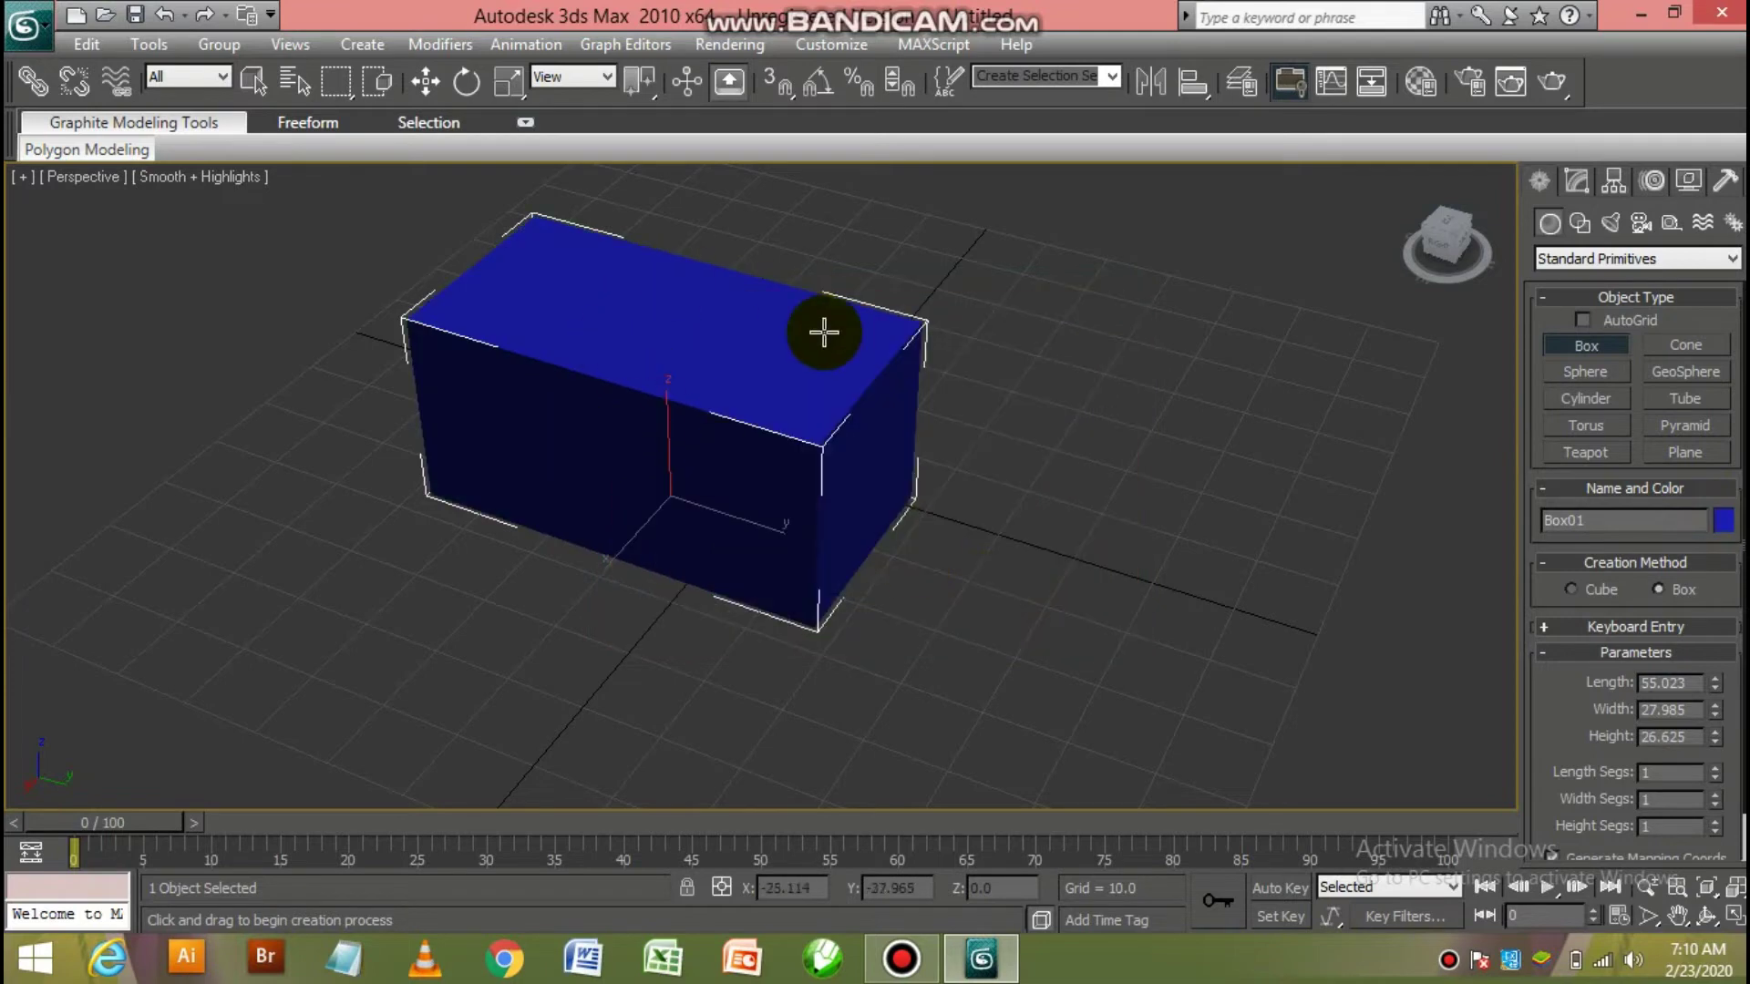
left_click(1616, 220)
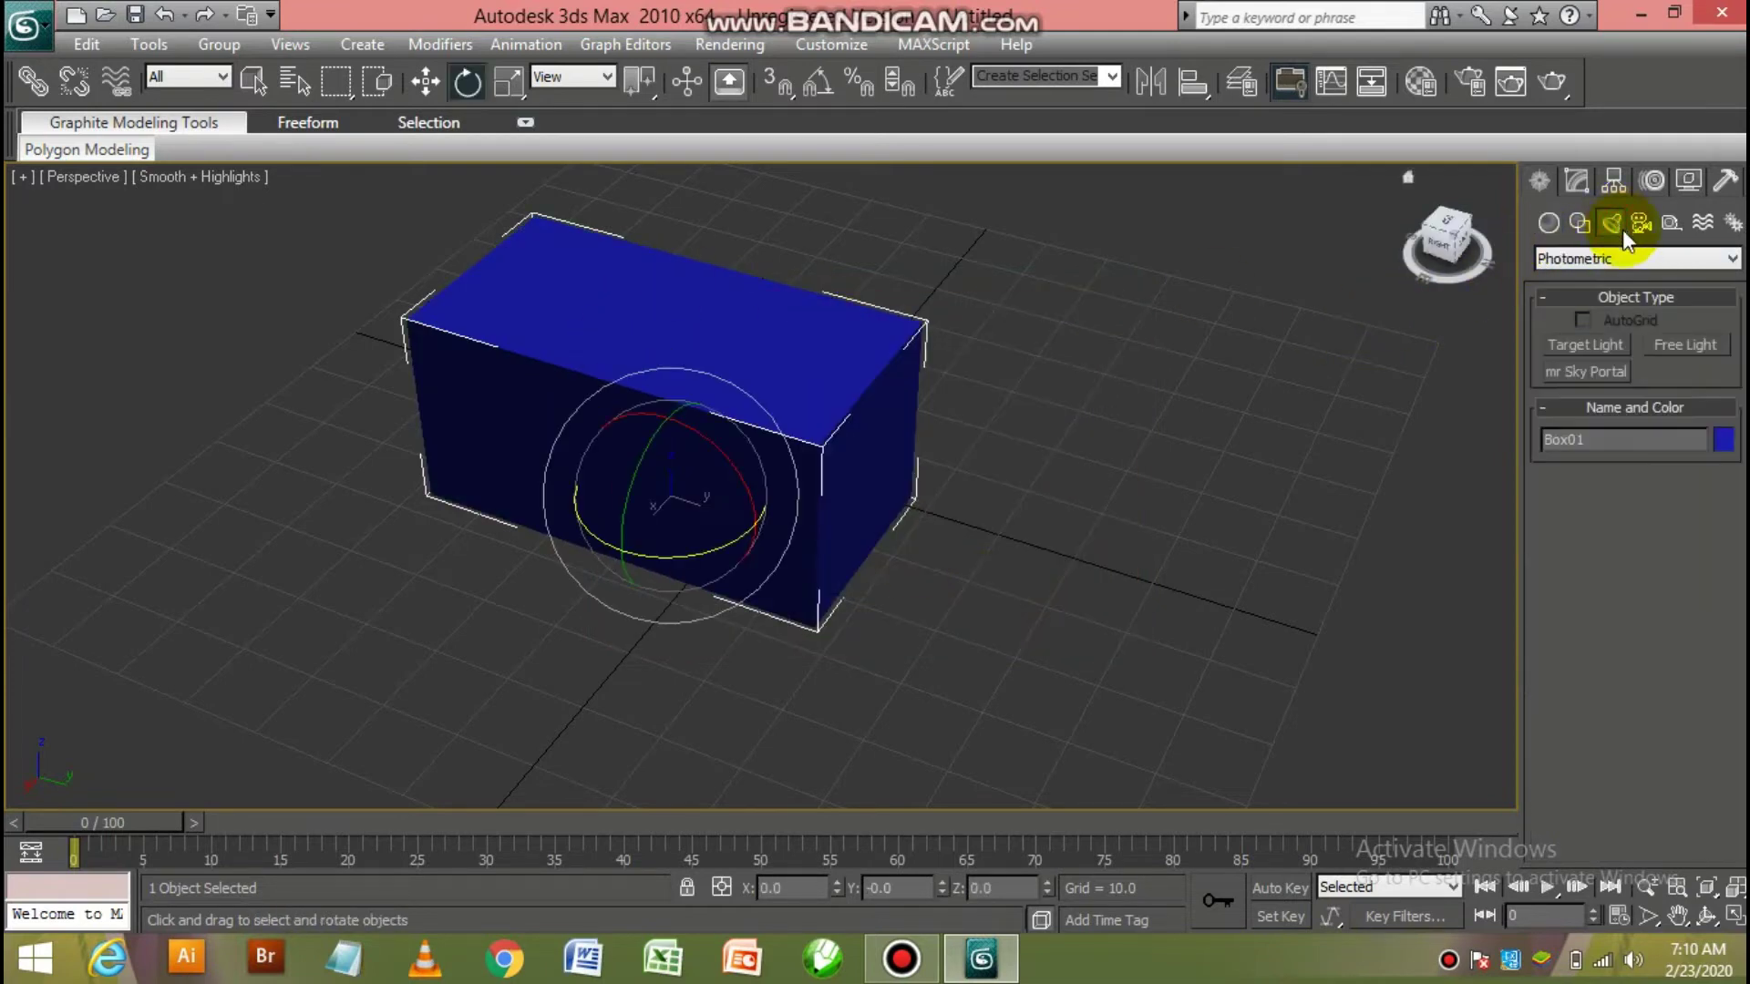
Place a target photometric light aimed at the blue box
left_click(1616, 348)
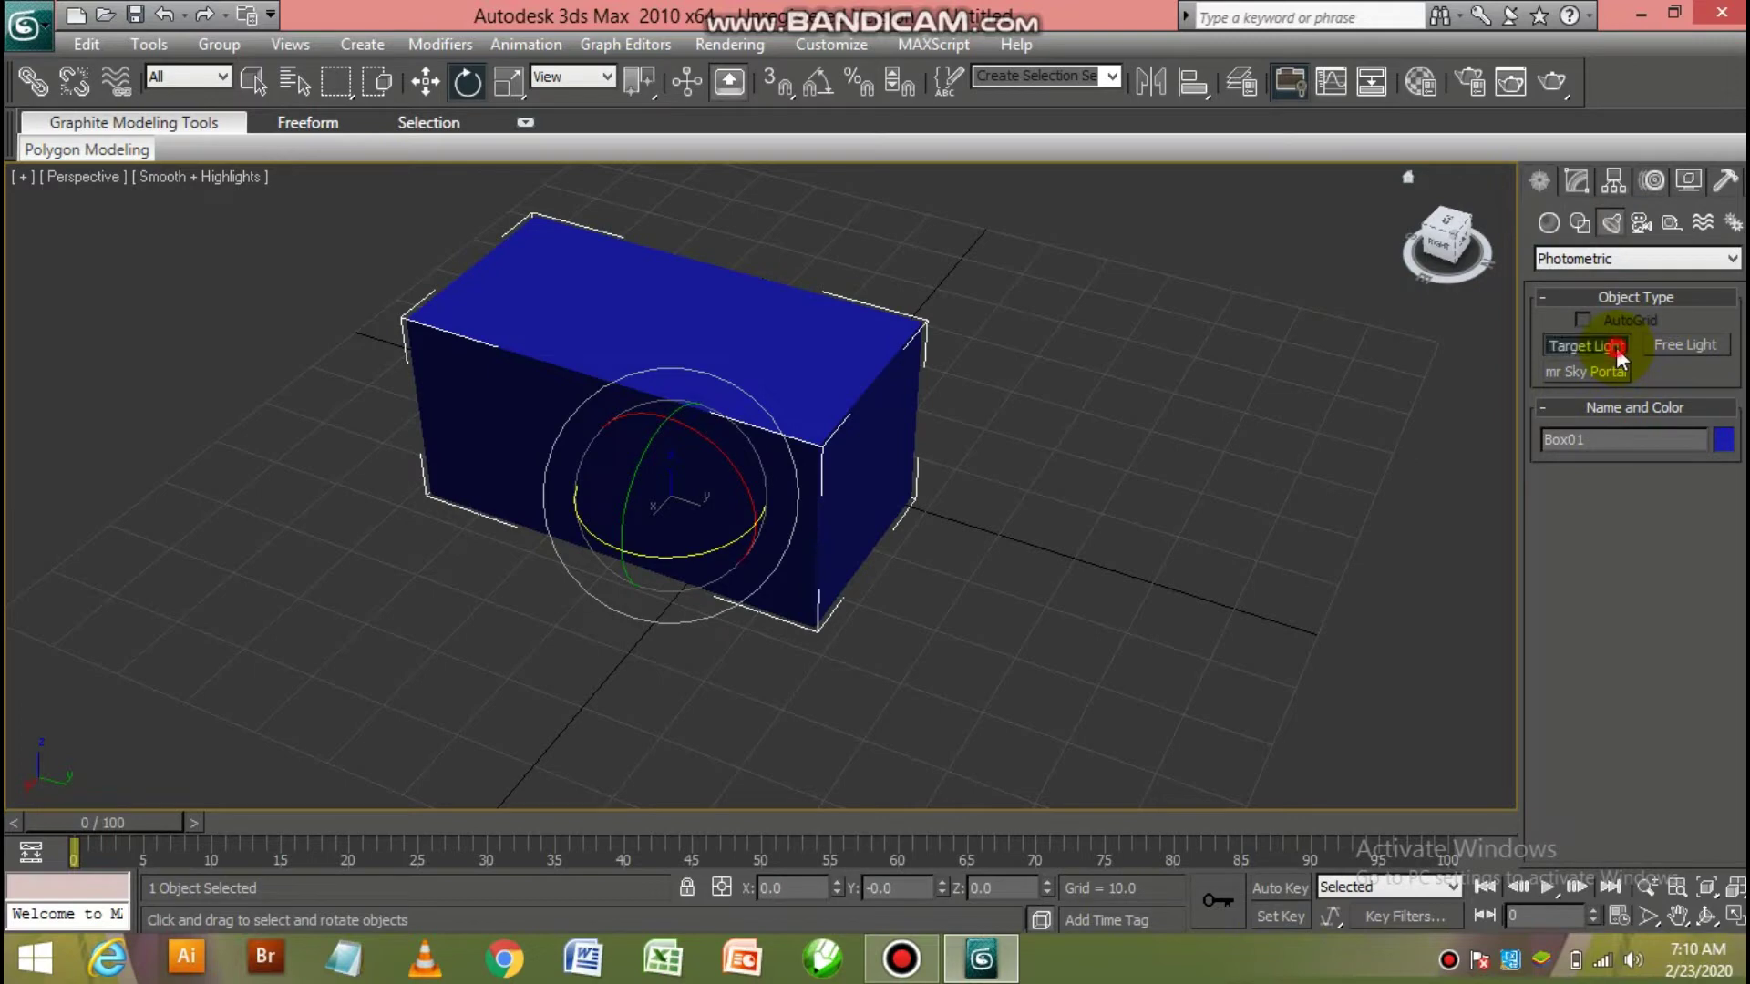
mouse_move(995, 584)
left_mouse_down()
mouse_move(938, 497)
mouse_move(863, 500)
left_mouse_up()
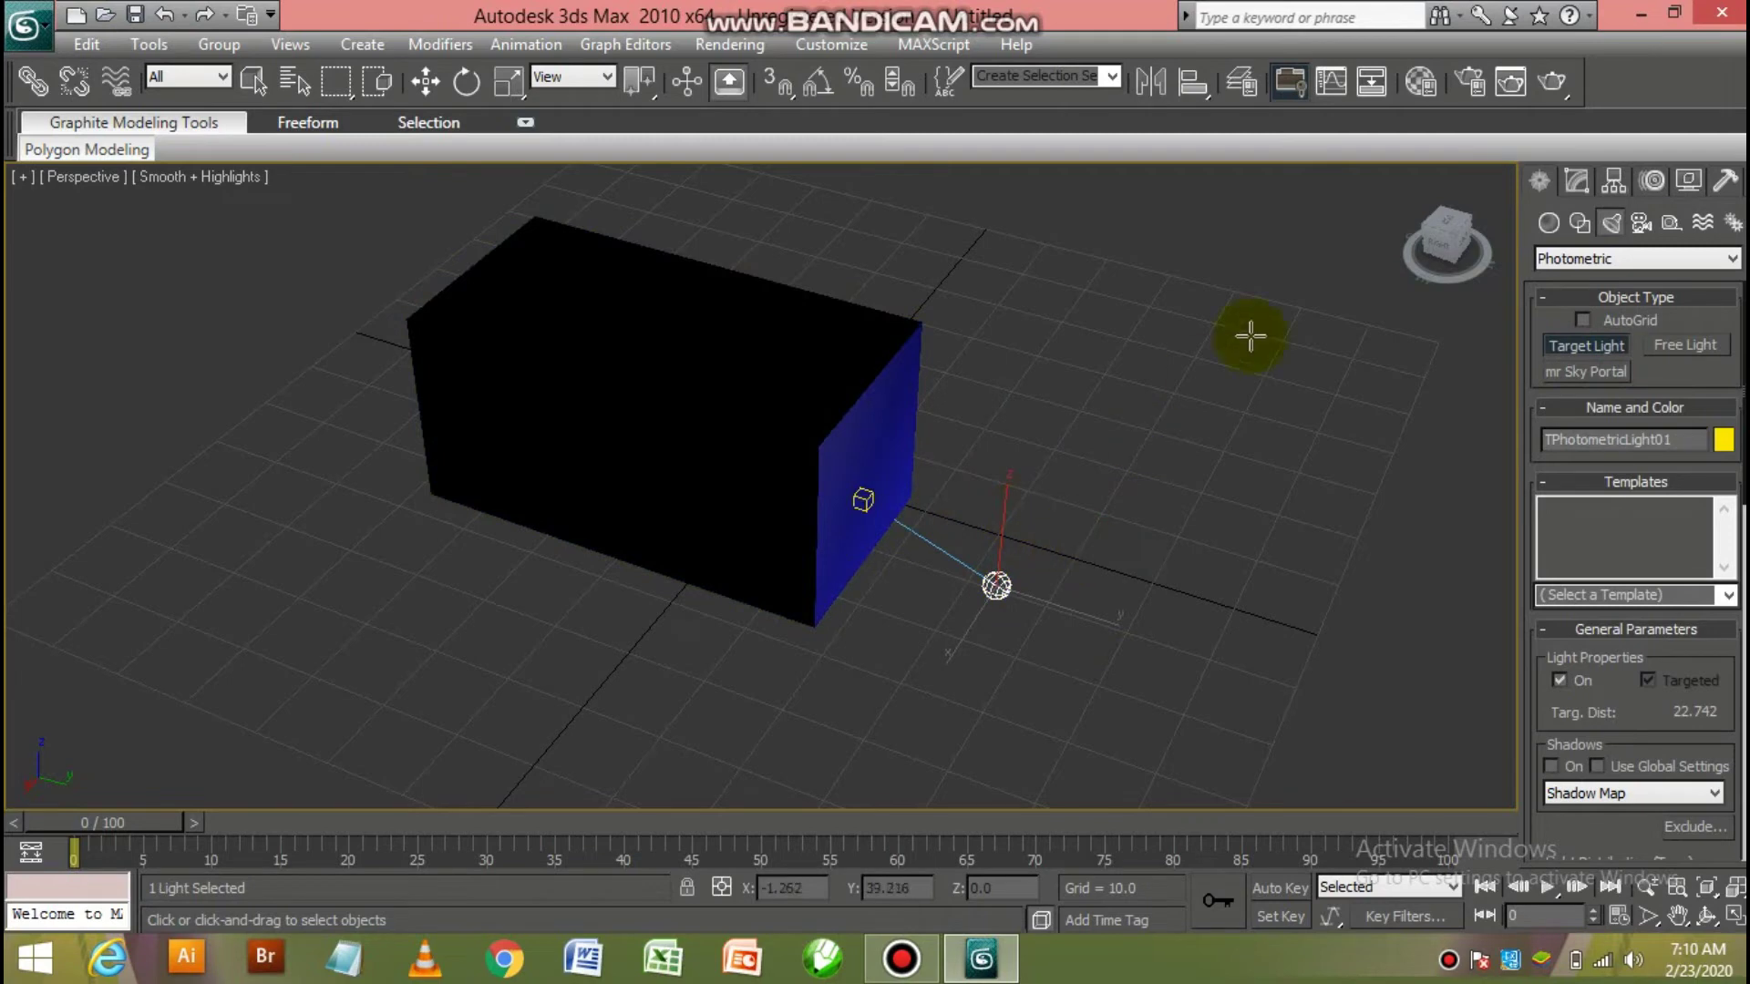
left_click_drag(1450, 239, 1451, 244)
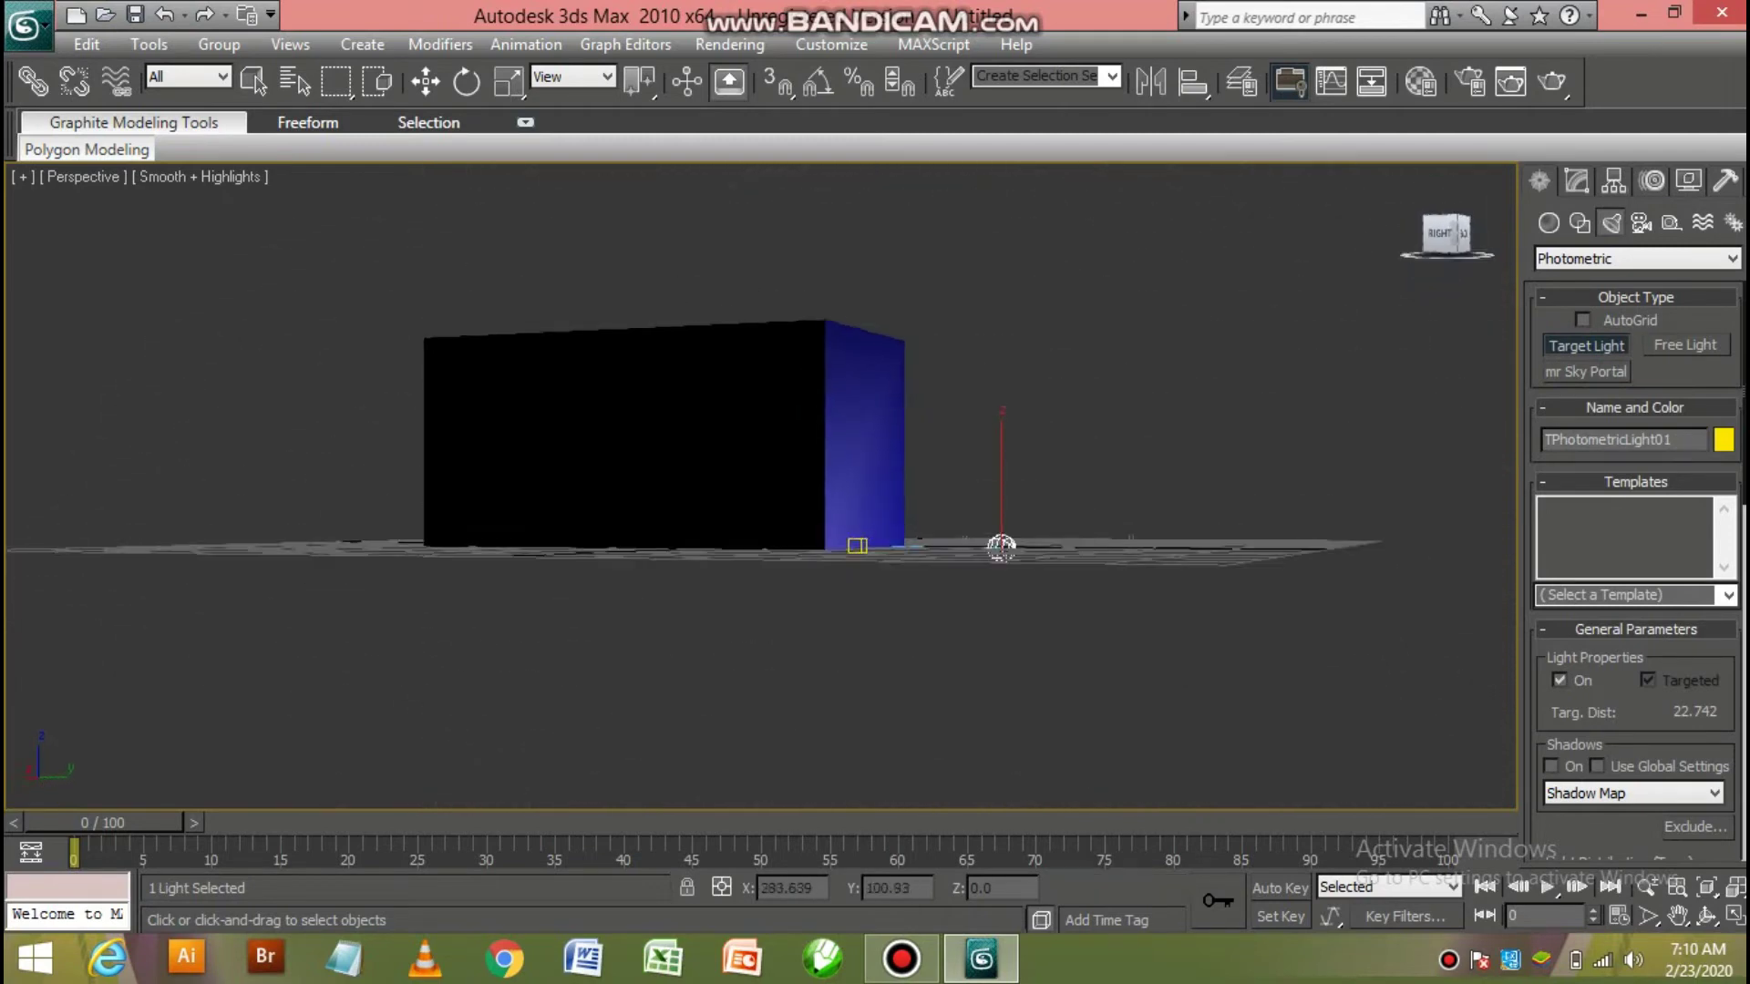
left_click_drag(1451, 244, 1447, 239)
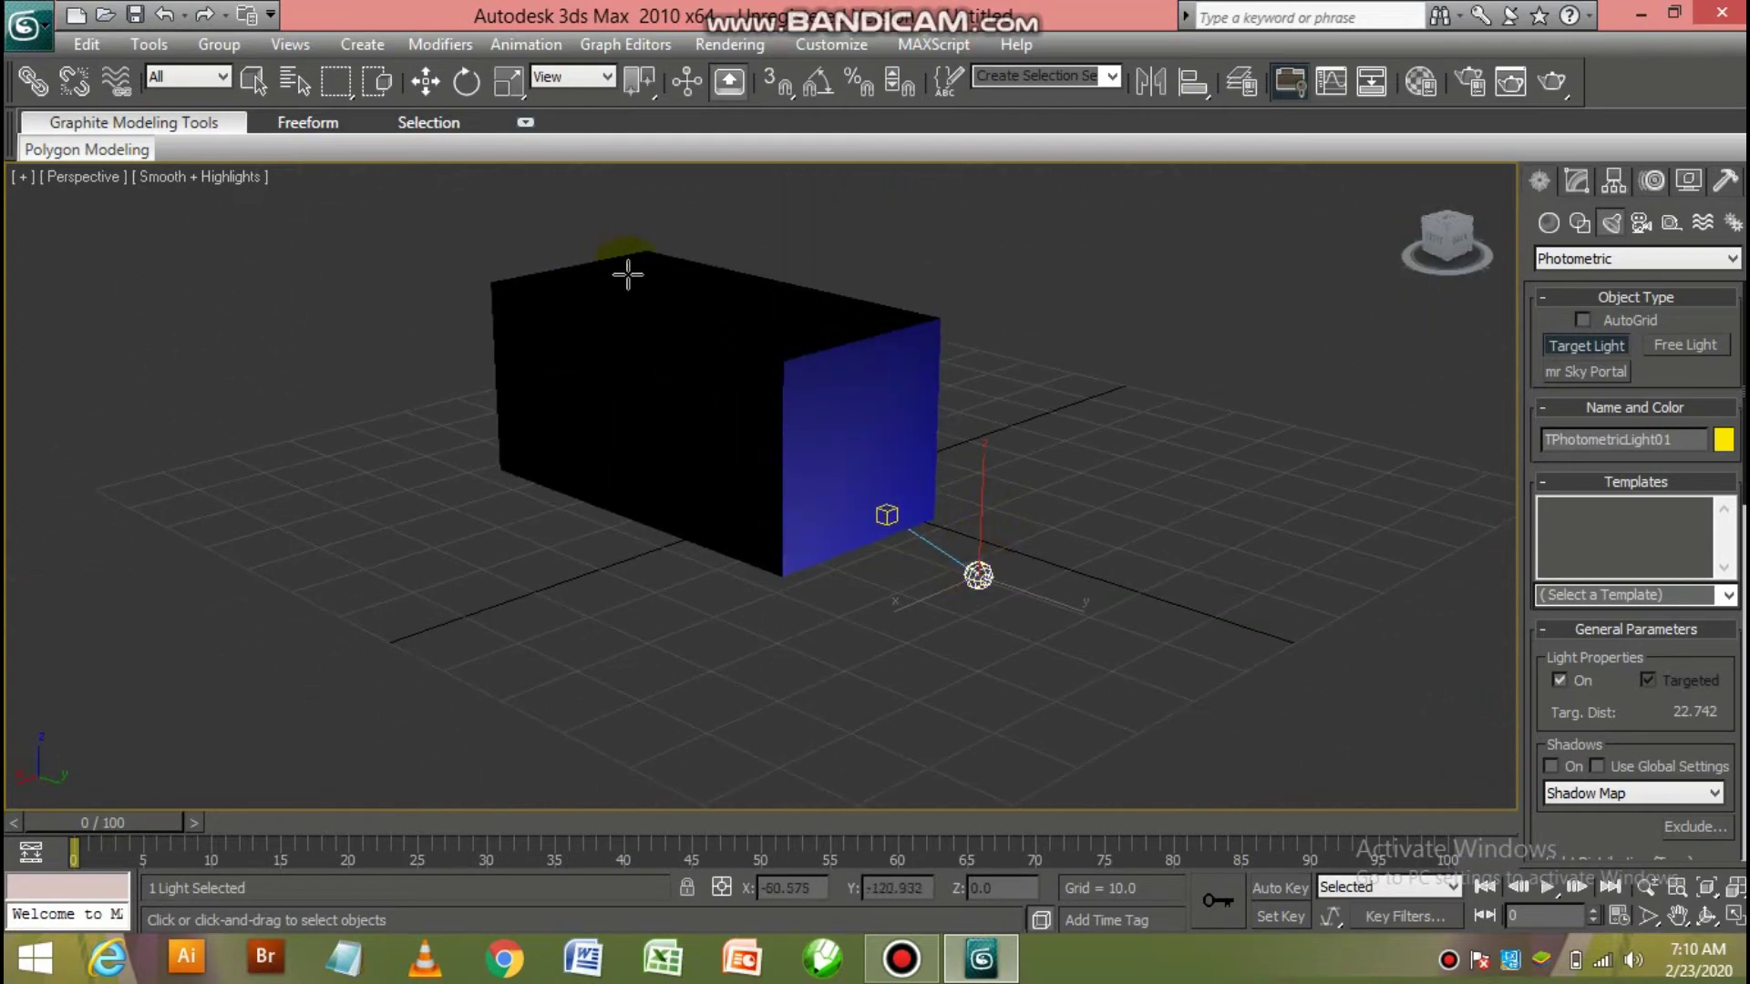
Move the light toward the lower left and below the ground plane
left_click(428, 83)
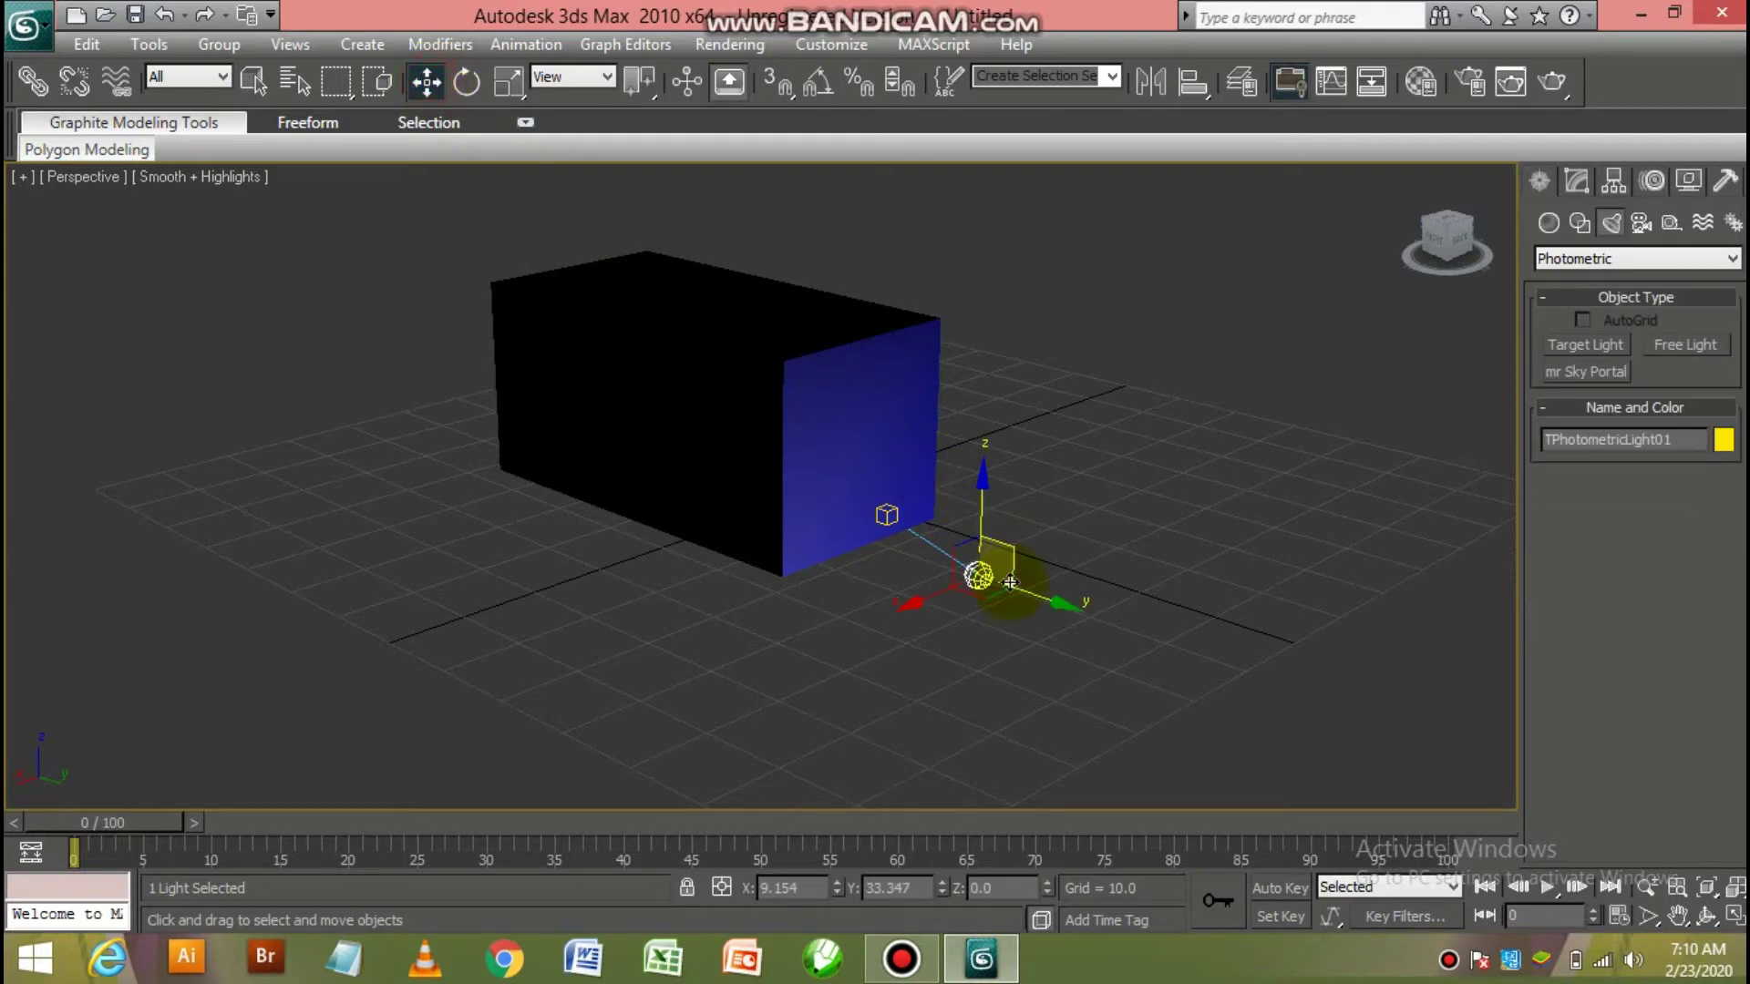
left_click_drag(918, 604, 933, 595)
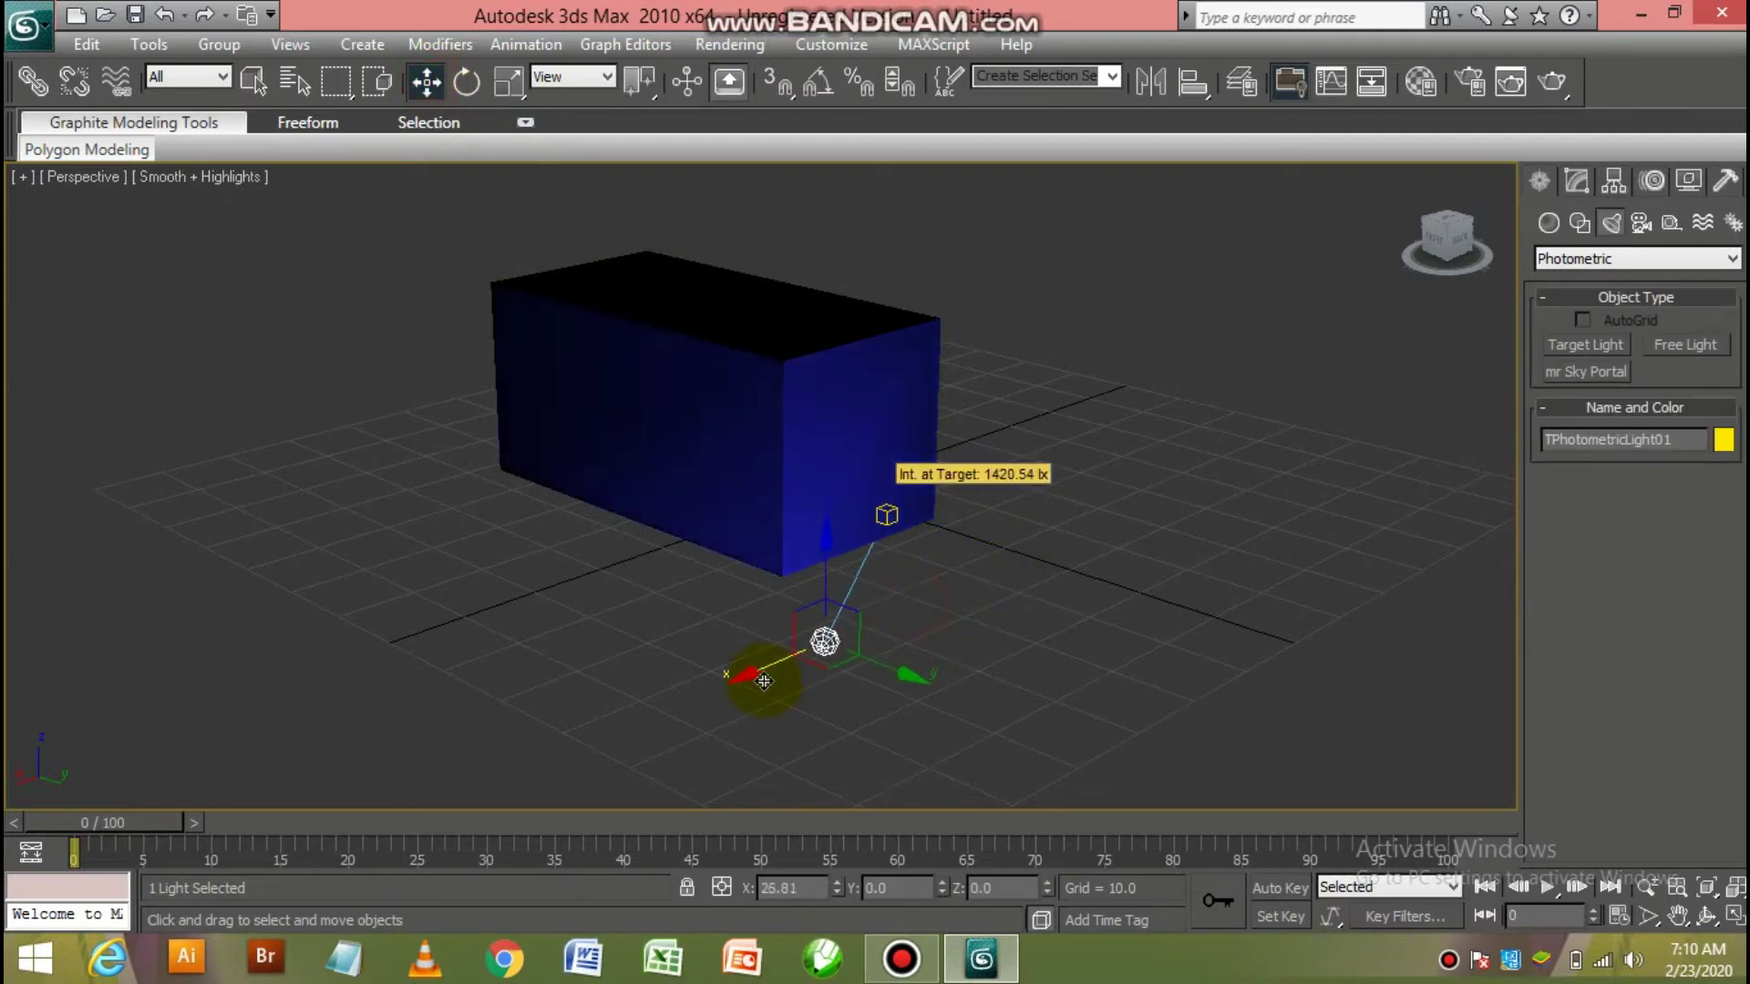
mouse_move(911, 520)
left_mouse_down()
mouse_move(736, 586)
mouse_move(852, 149)
mouse_move(781, 546)
left_mouse_up()
left_click_drag(850, 434, 829, 539)
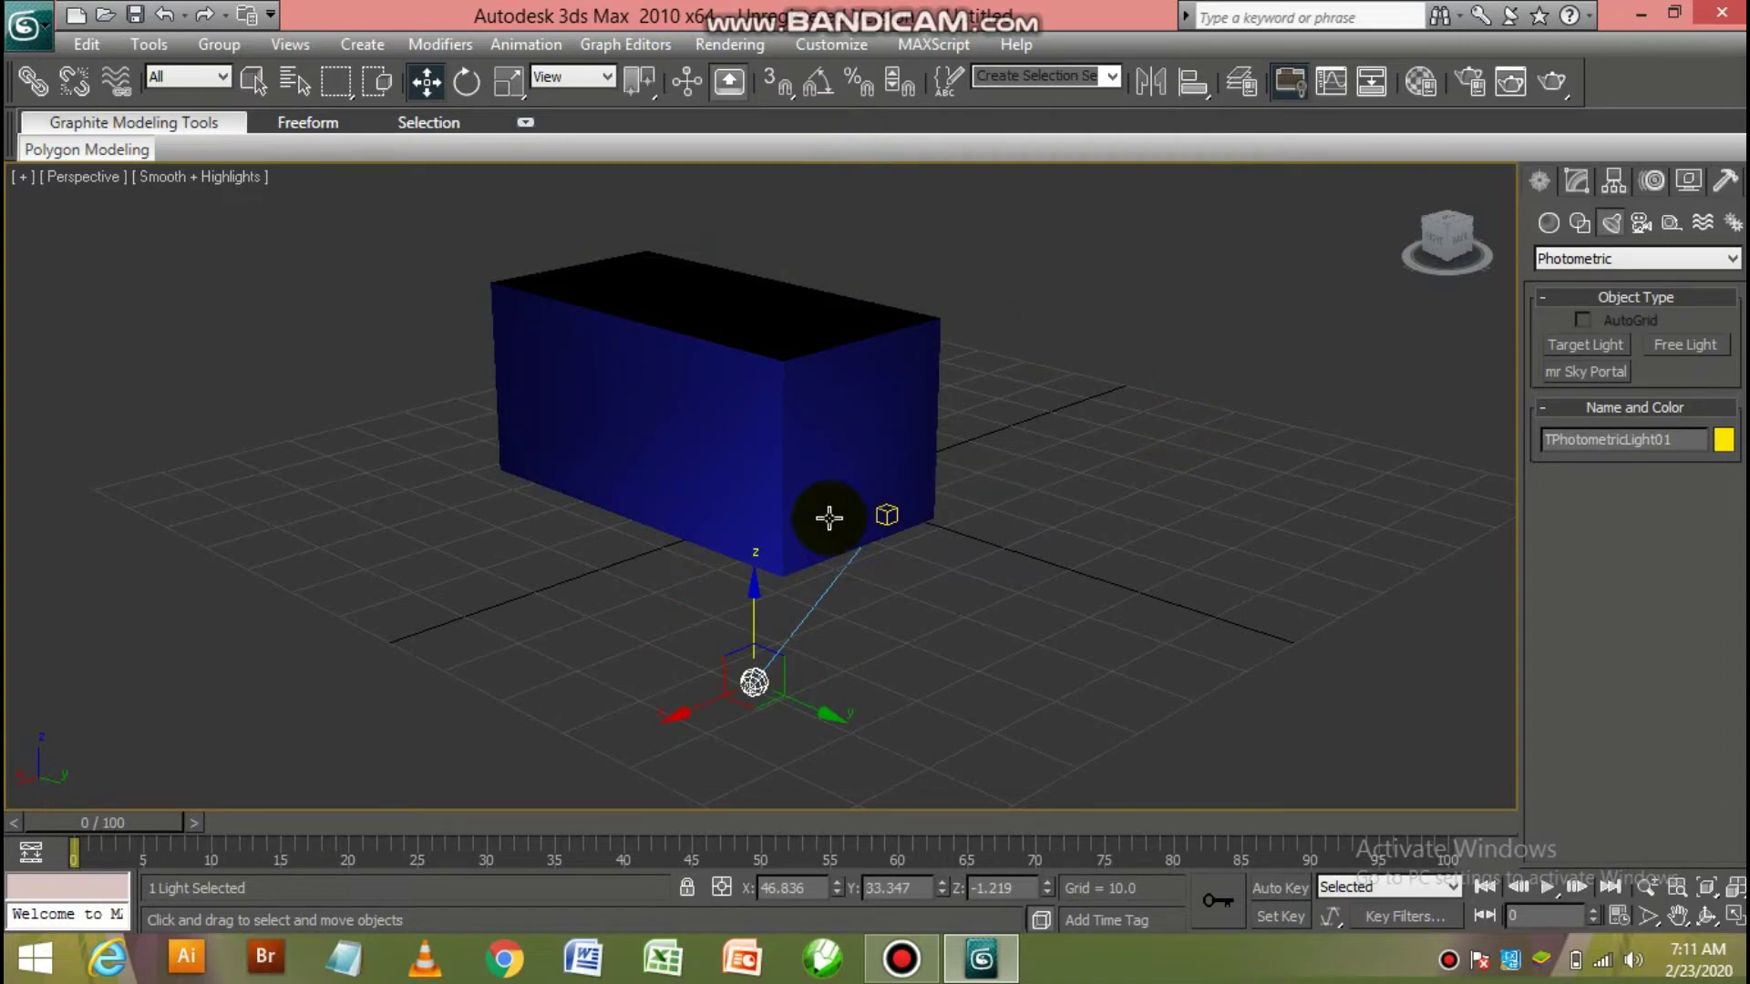
Delete the photometric light and the blue box
key("Delete")
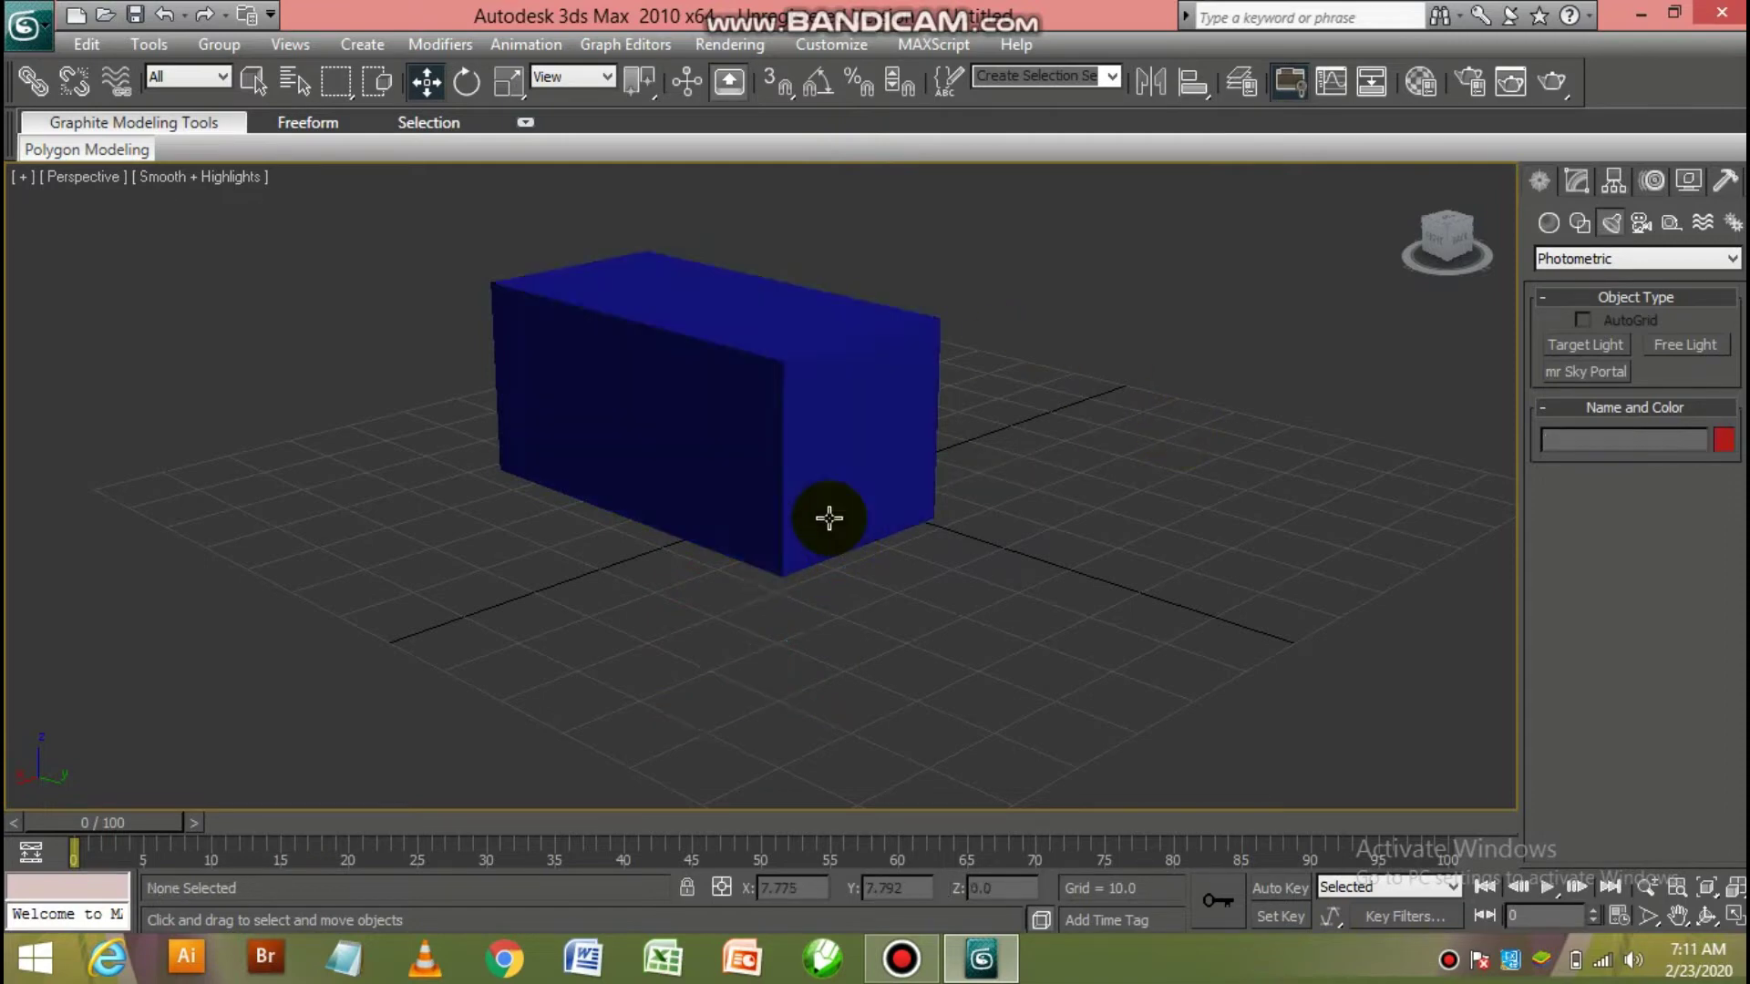
left_click(829, 518)
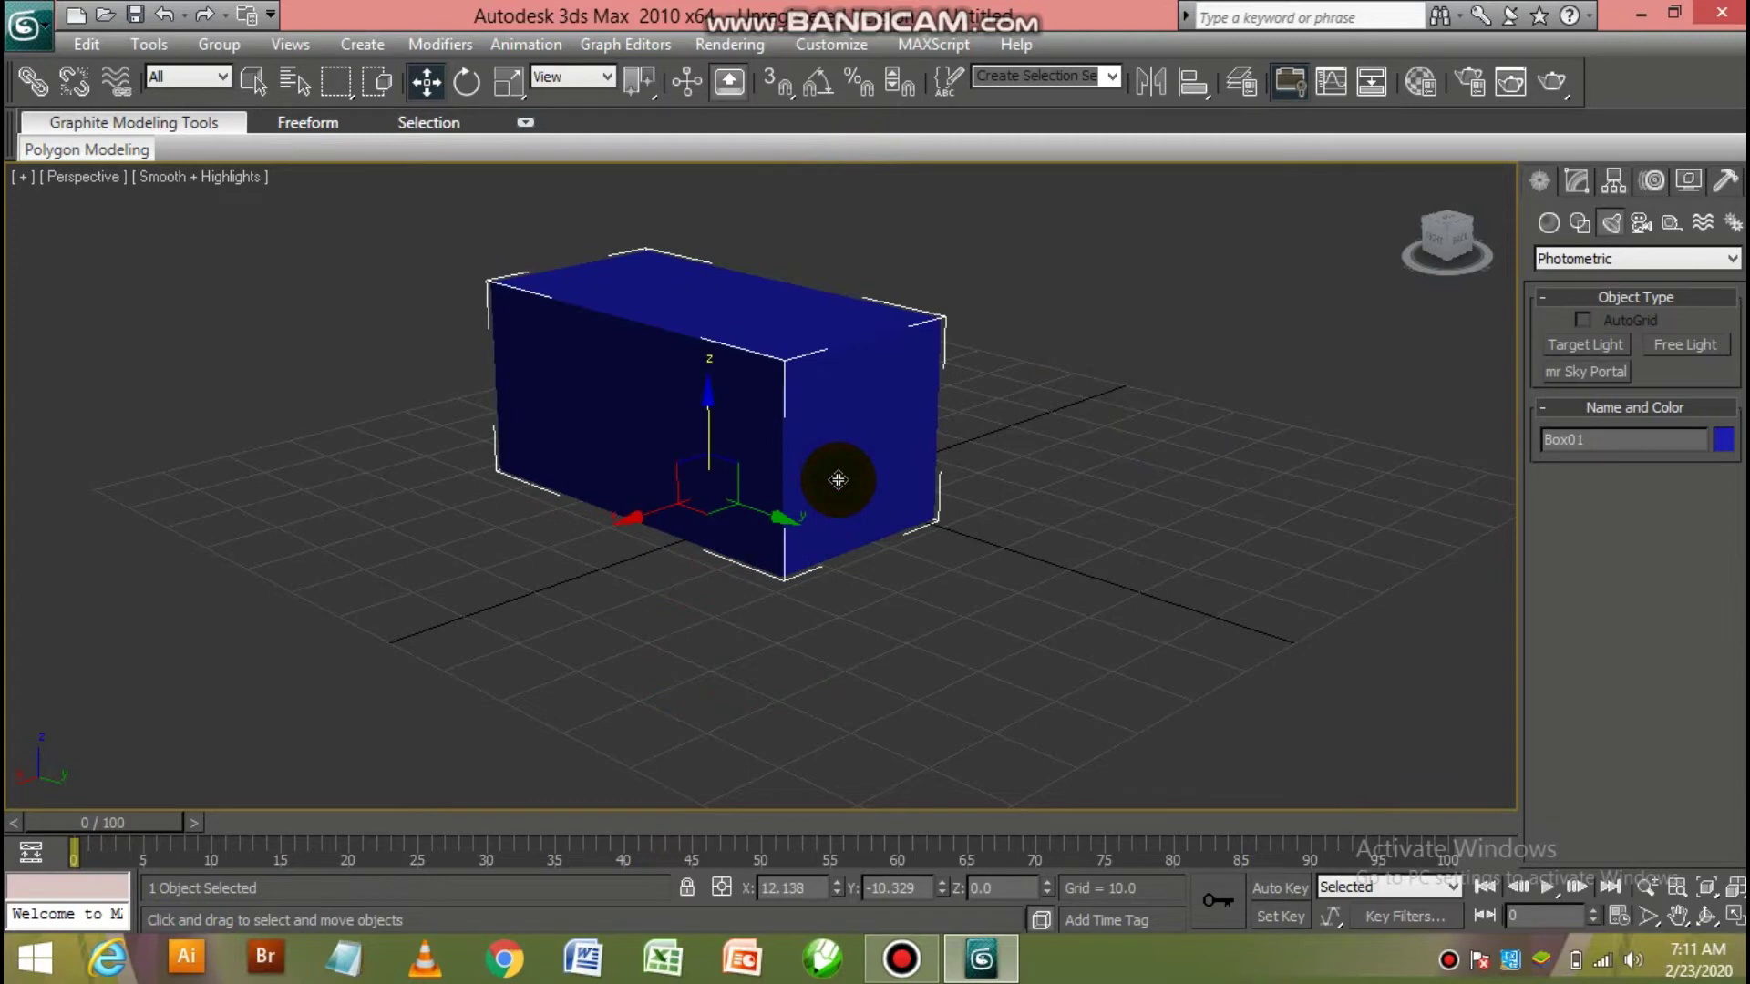
key("Delete")
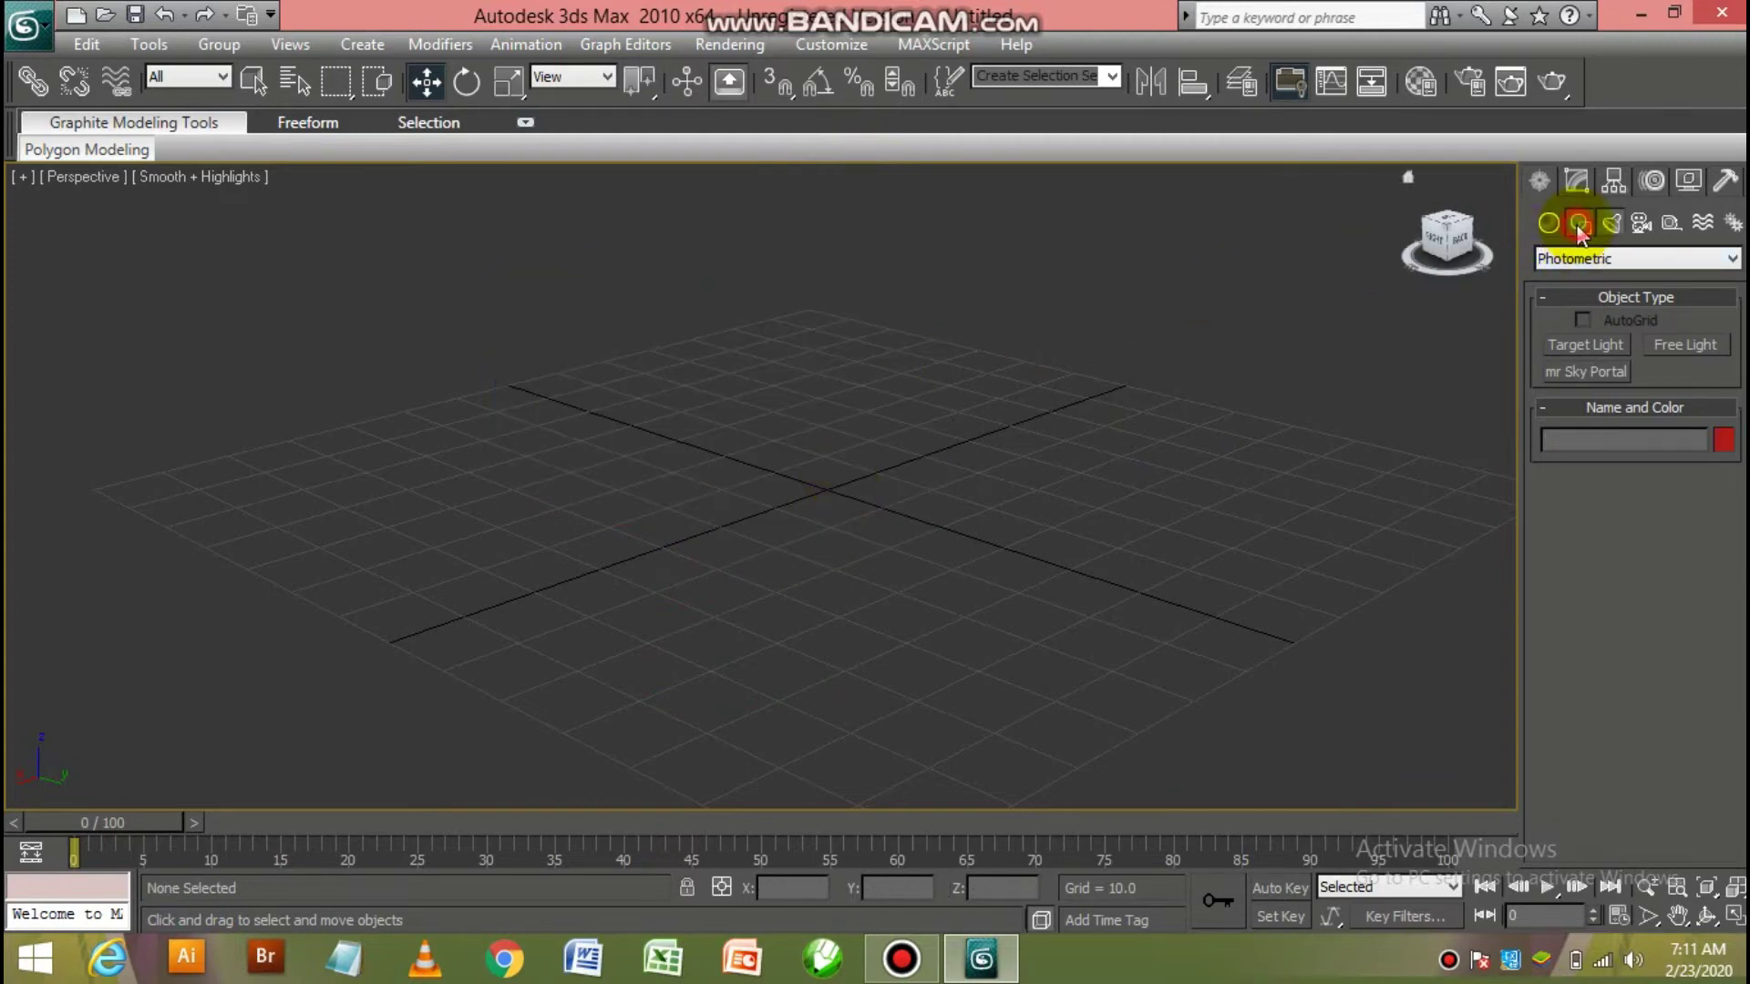
Draw an ellipse spline on the grid and reduce its rendering thickness
left_click(1577, 224)
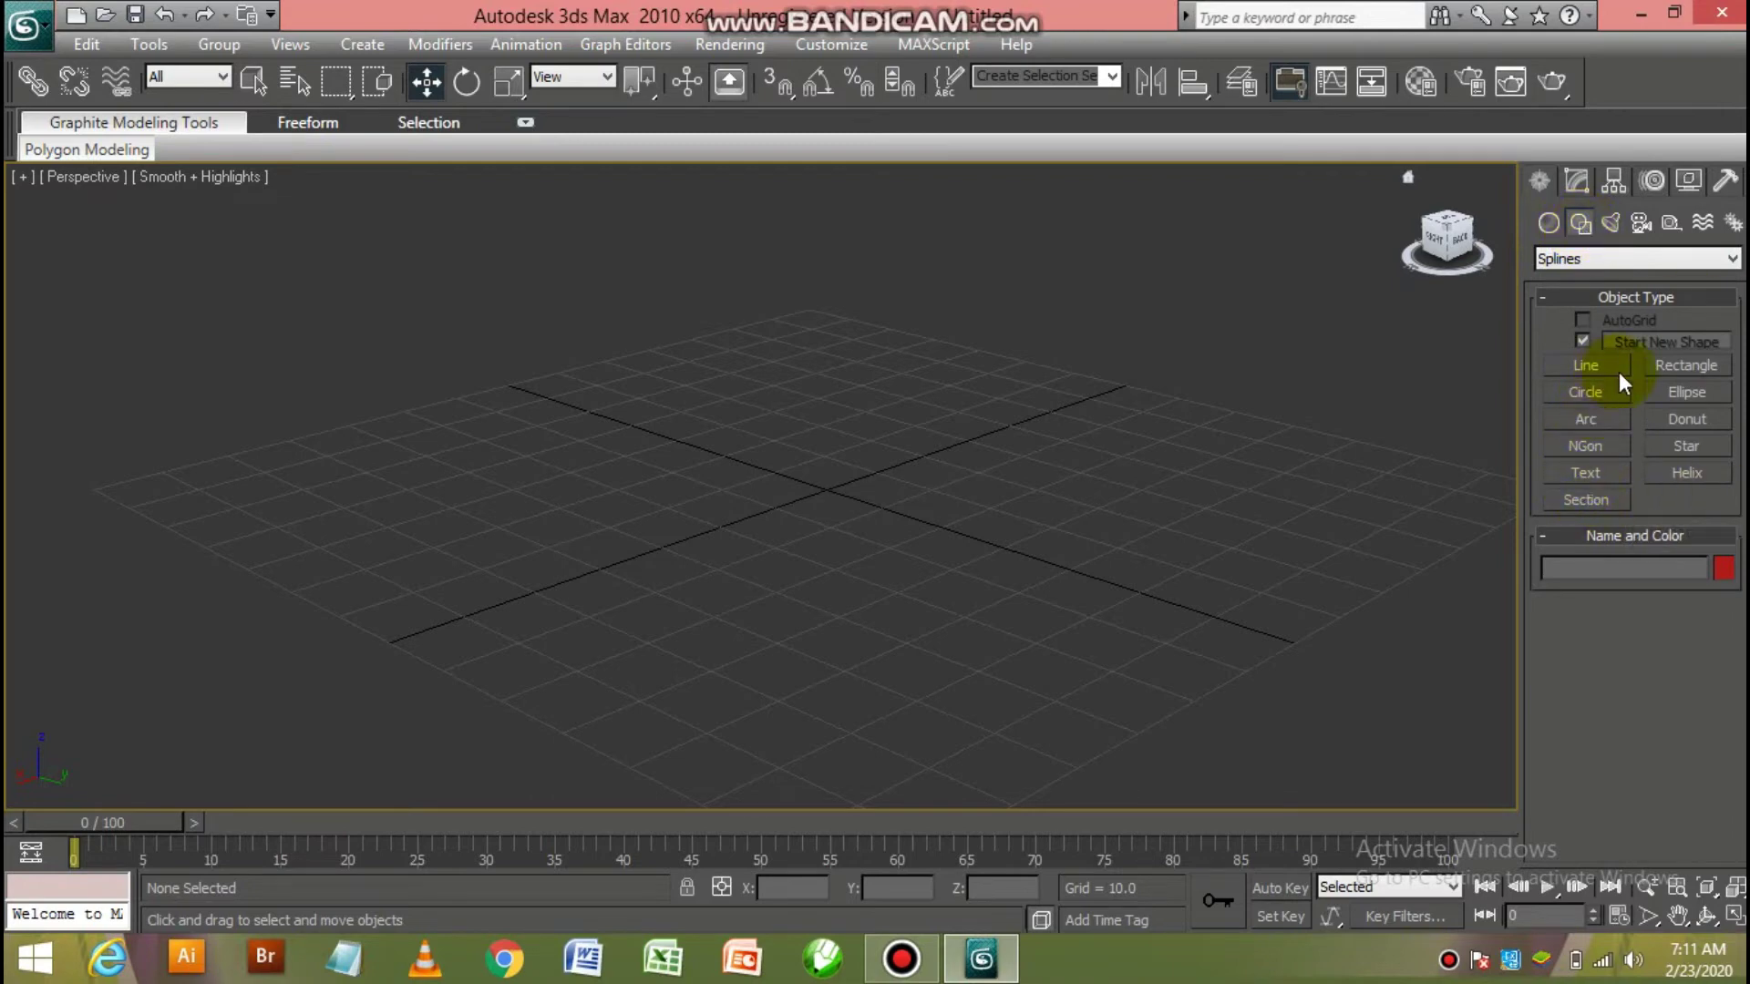
left_click(1671, 392)
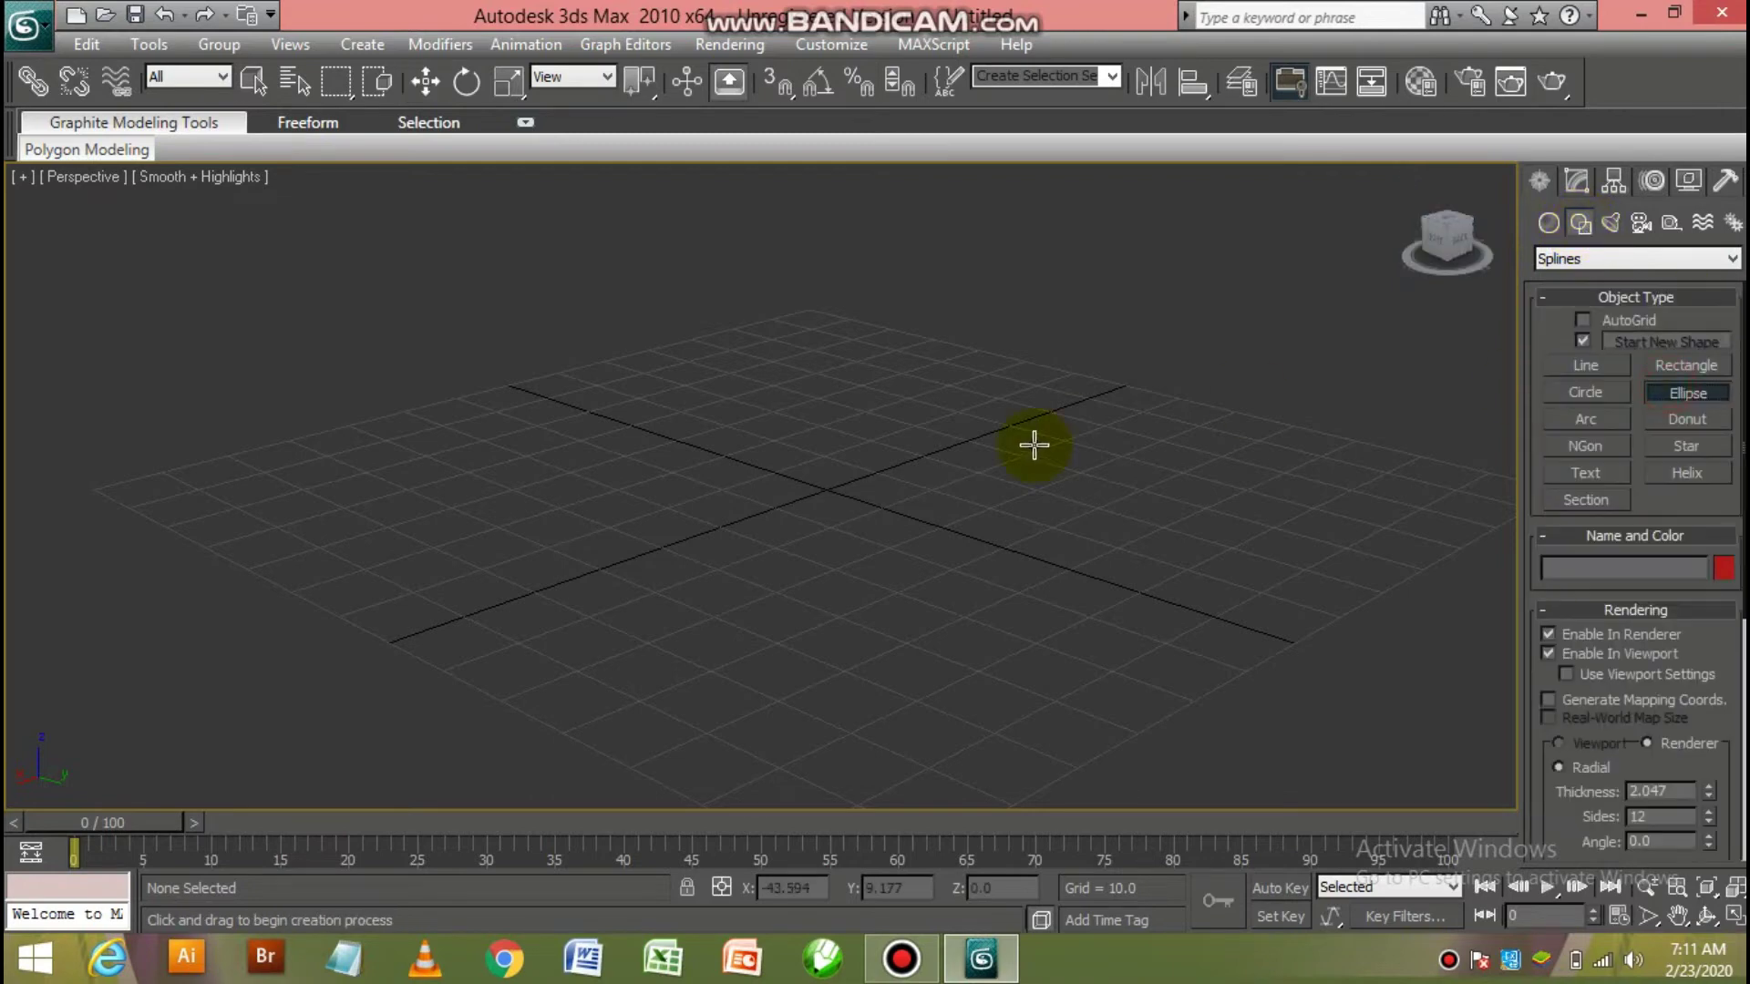
mouse_move(727, 410)
left_mouse_down()
mouse_move(784, 508)
mouse_move(945, 671)
left_mouse_up()
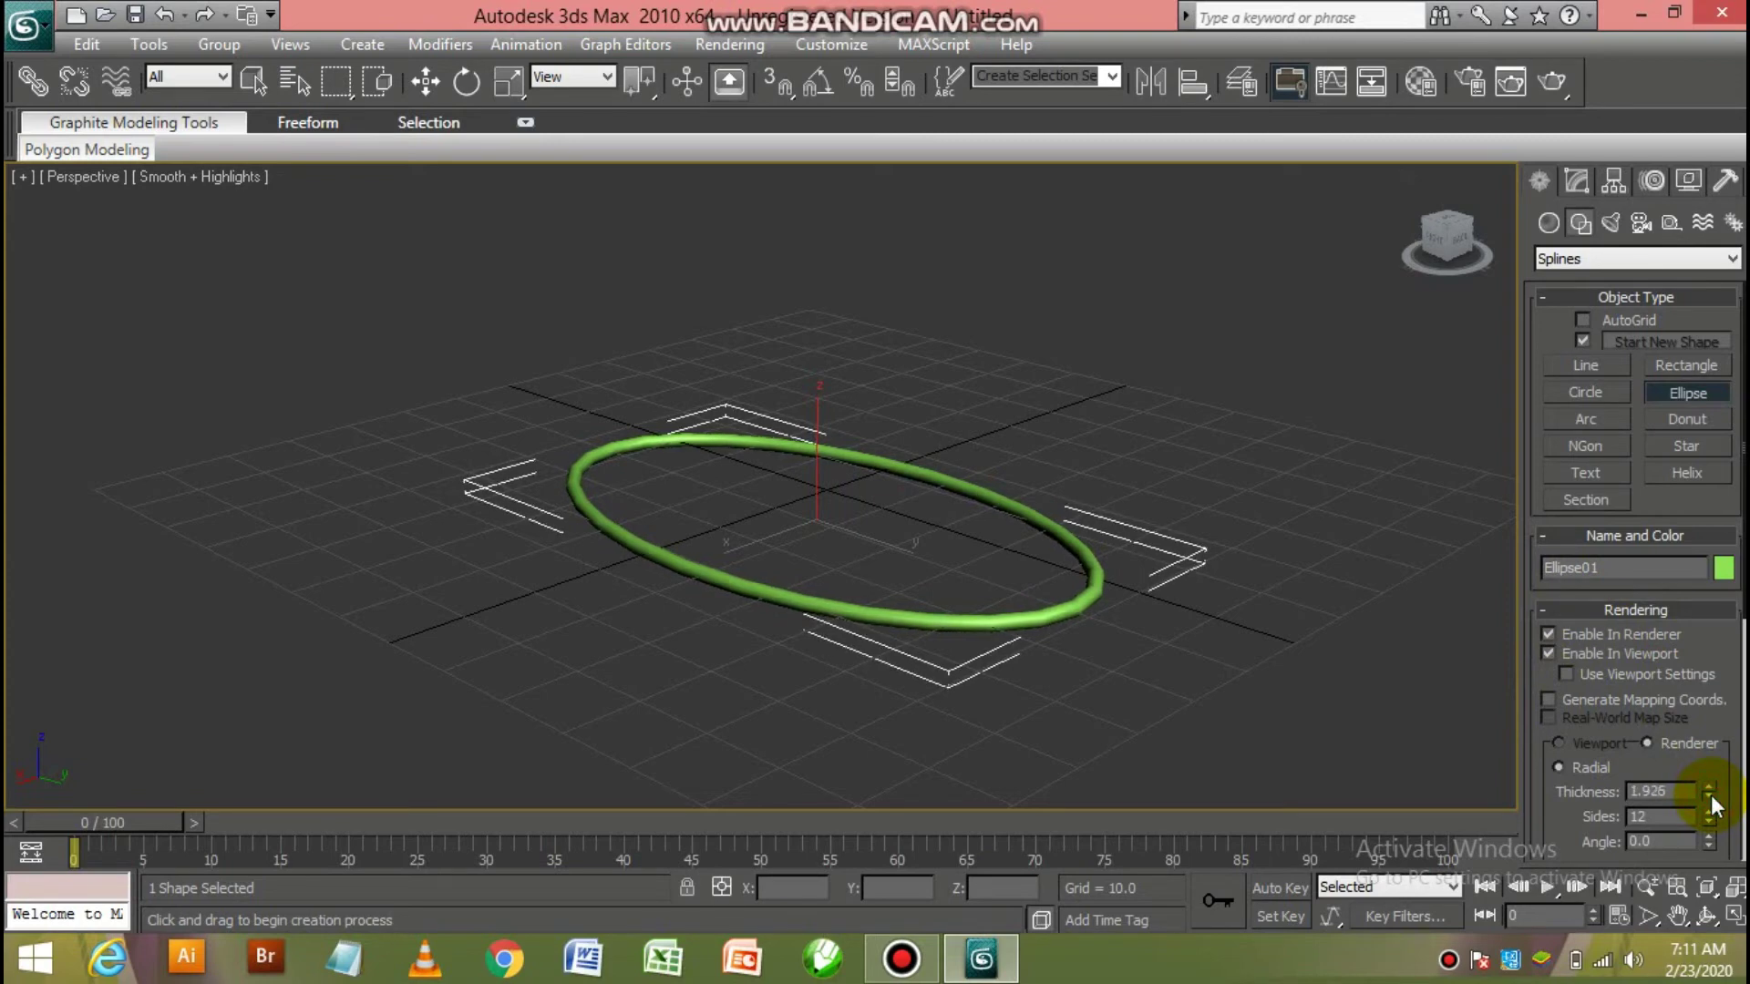
left_click_drag(1712, 798, 1711, 798)
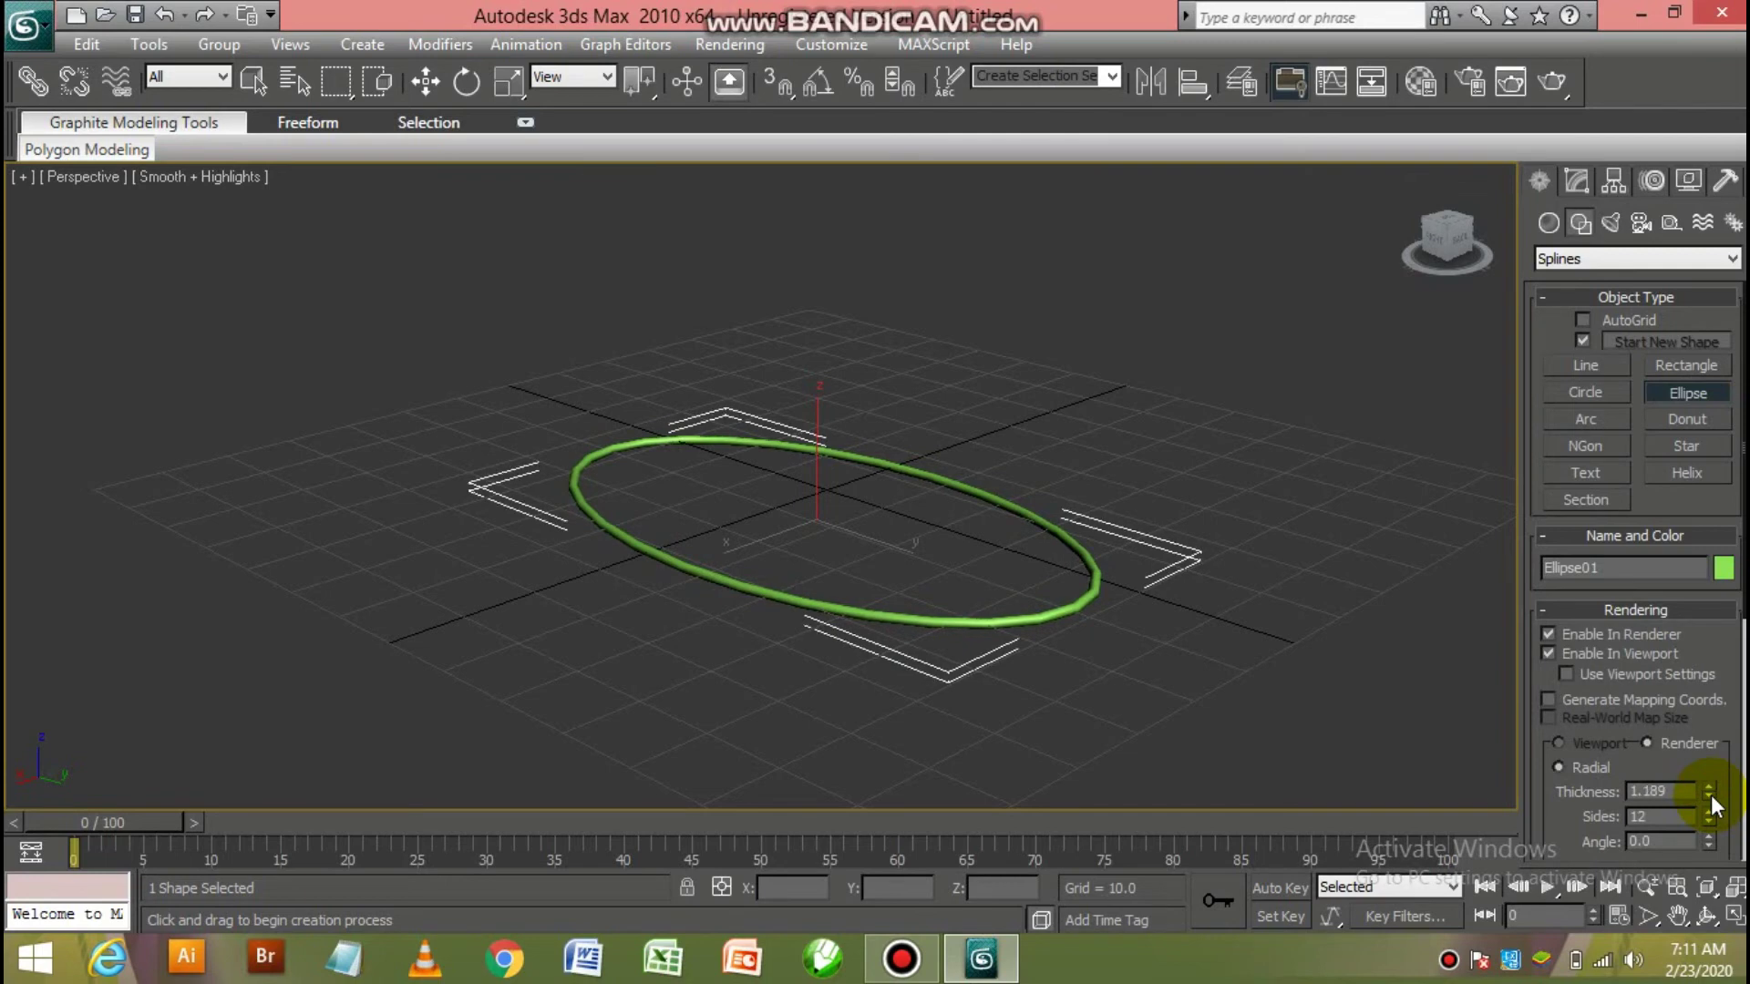
Tilt the ellipse spline, then delete it
left_click(466, 83)
mouse_move(863, 422)
left_mouse_down()
mouse_move(957, 618)
mouse_move(732, 449)
mouse_move(839, 488)
mouse_move(735, 395)
mouse_move(734, 324)
mouse_move(796, 248)
mouse_move(938, 222)
mouse_move(1015, 352)
left_mouse_up()
key("Delete")
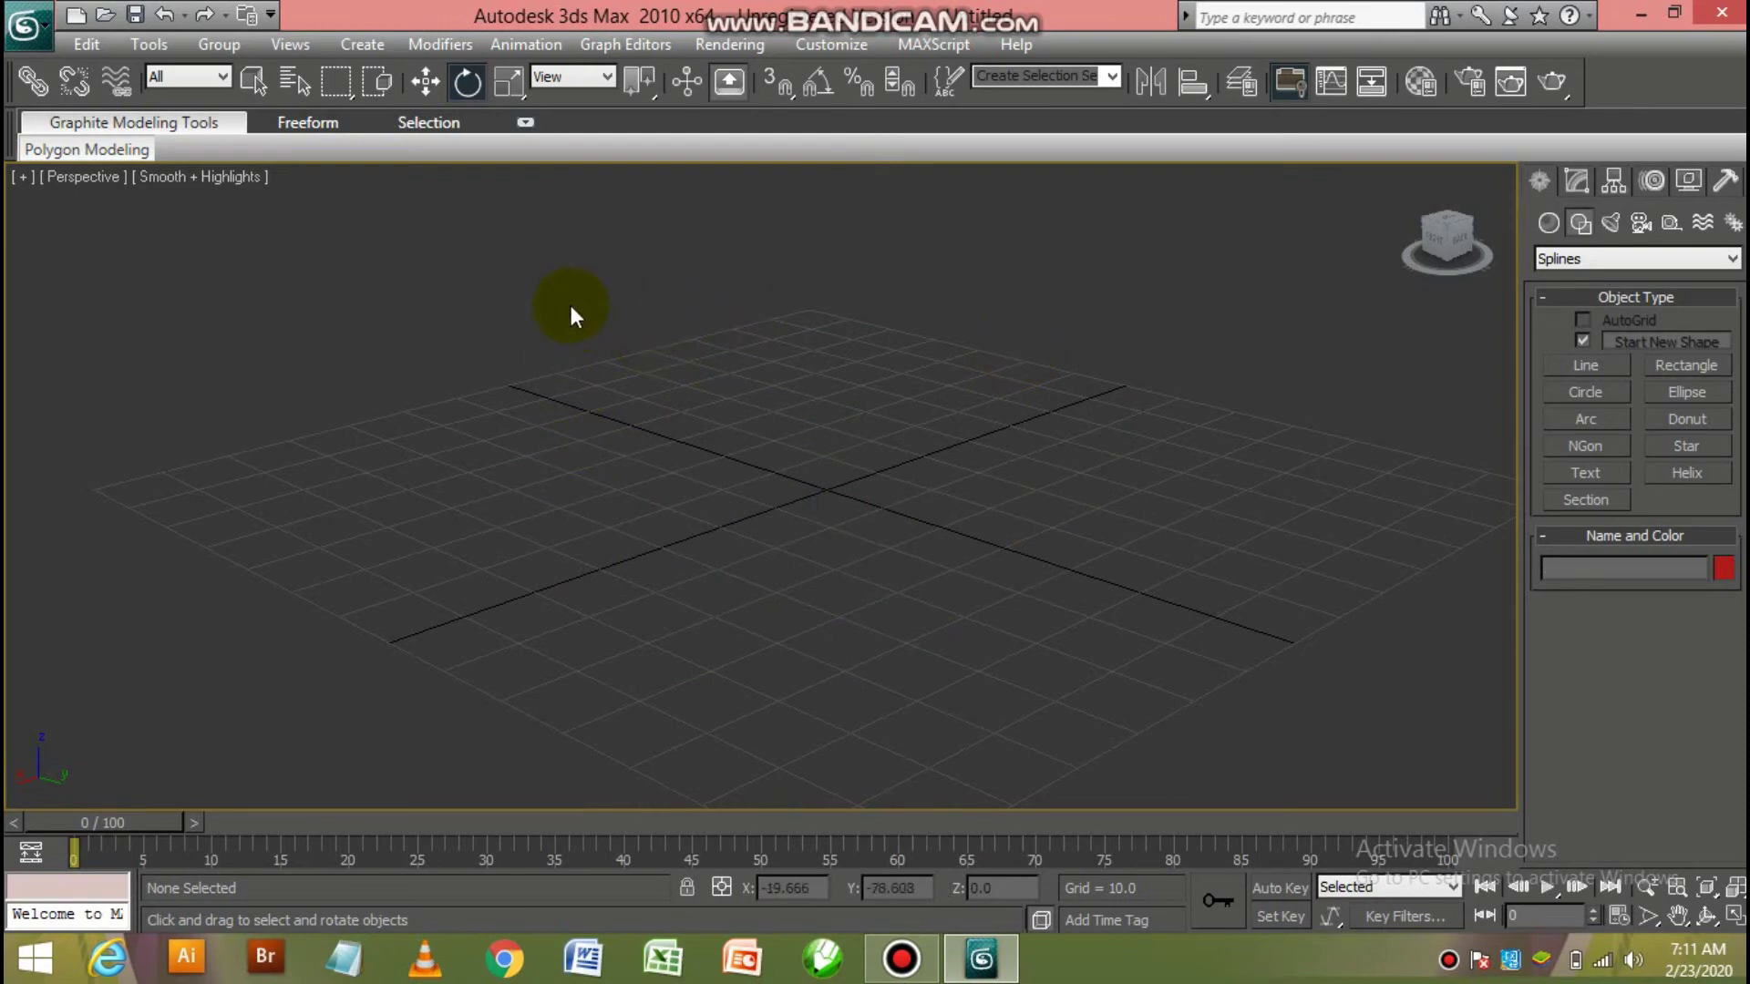
Place the text 'Nik' on the grid as a yellow text spline
left_click(427, 84)
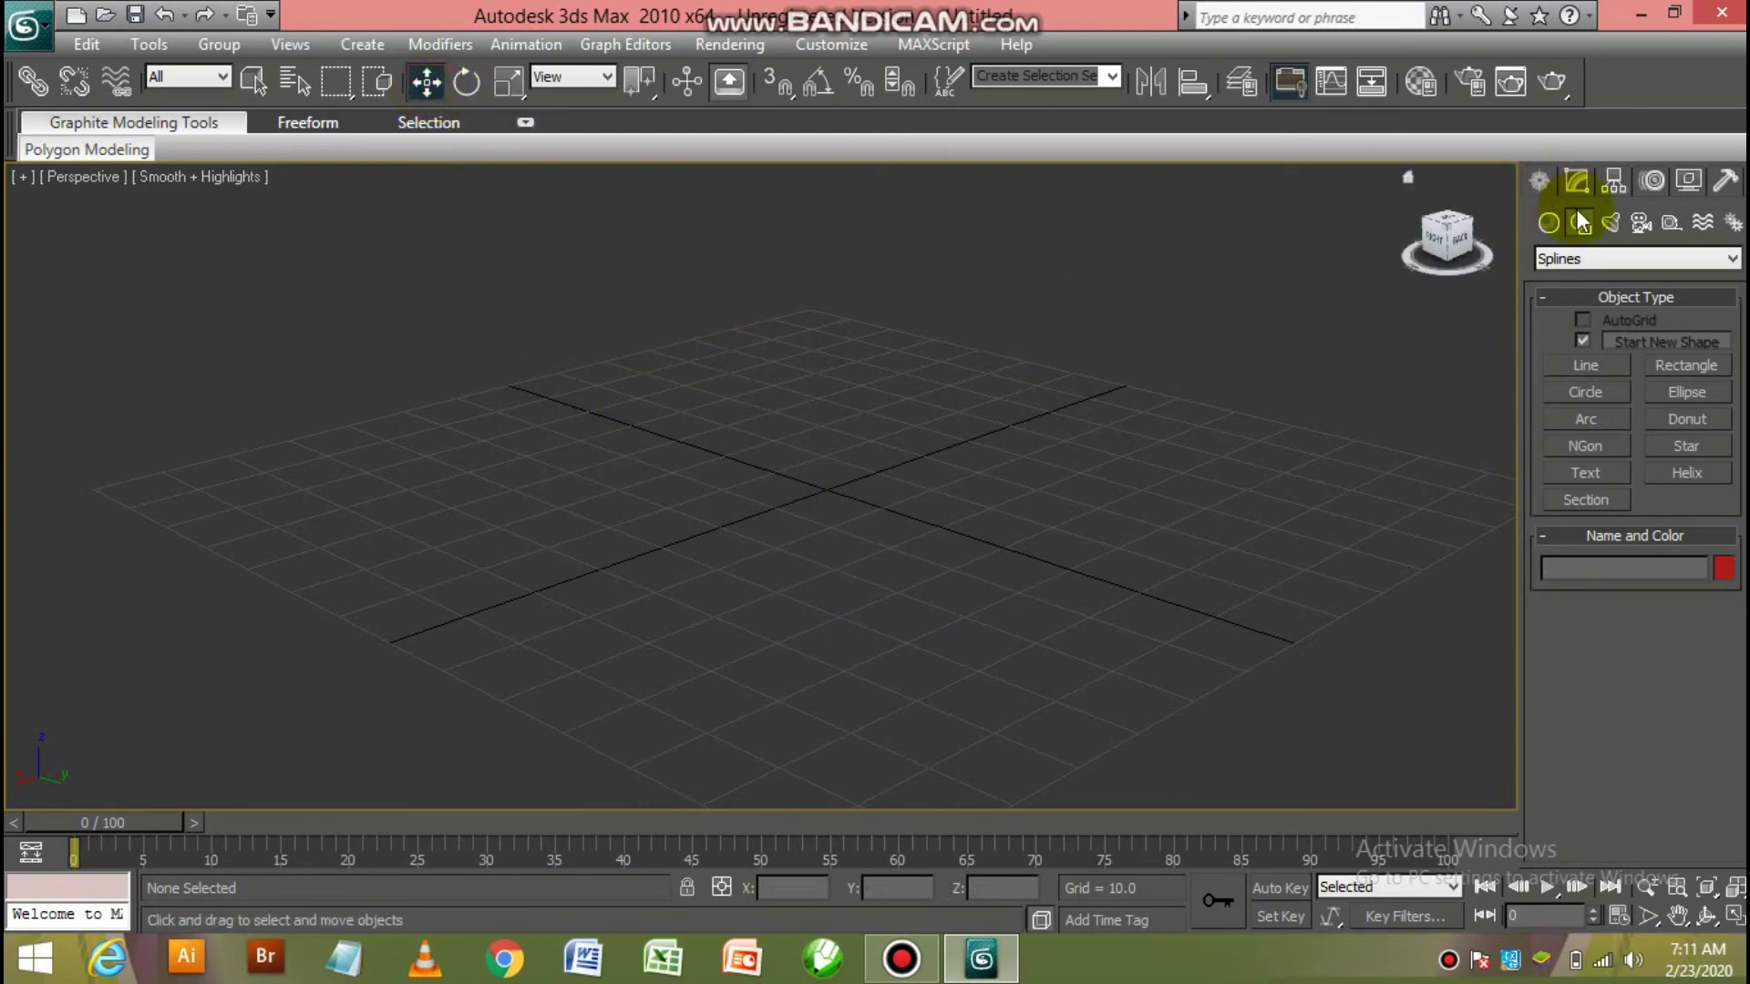
left_click(1584, 467)
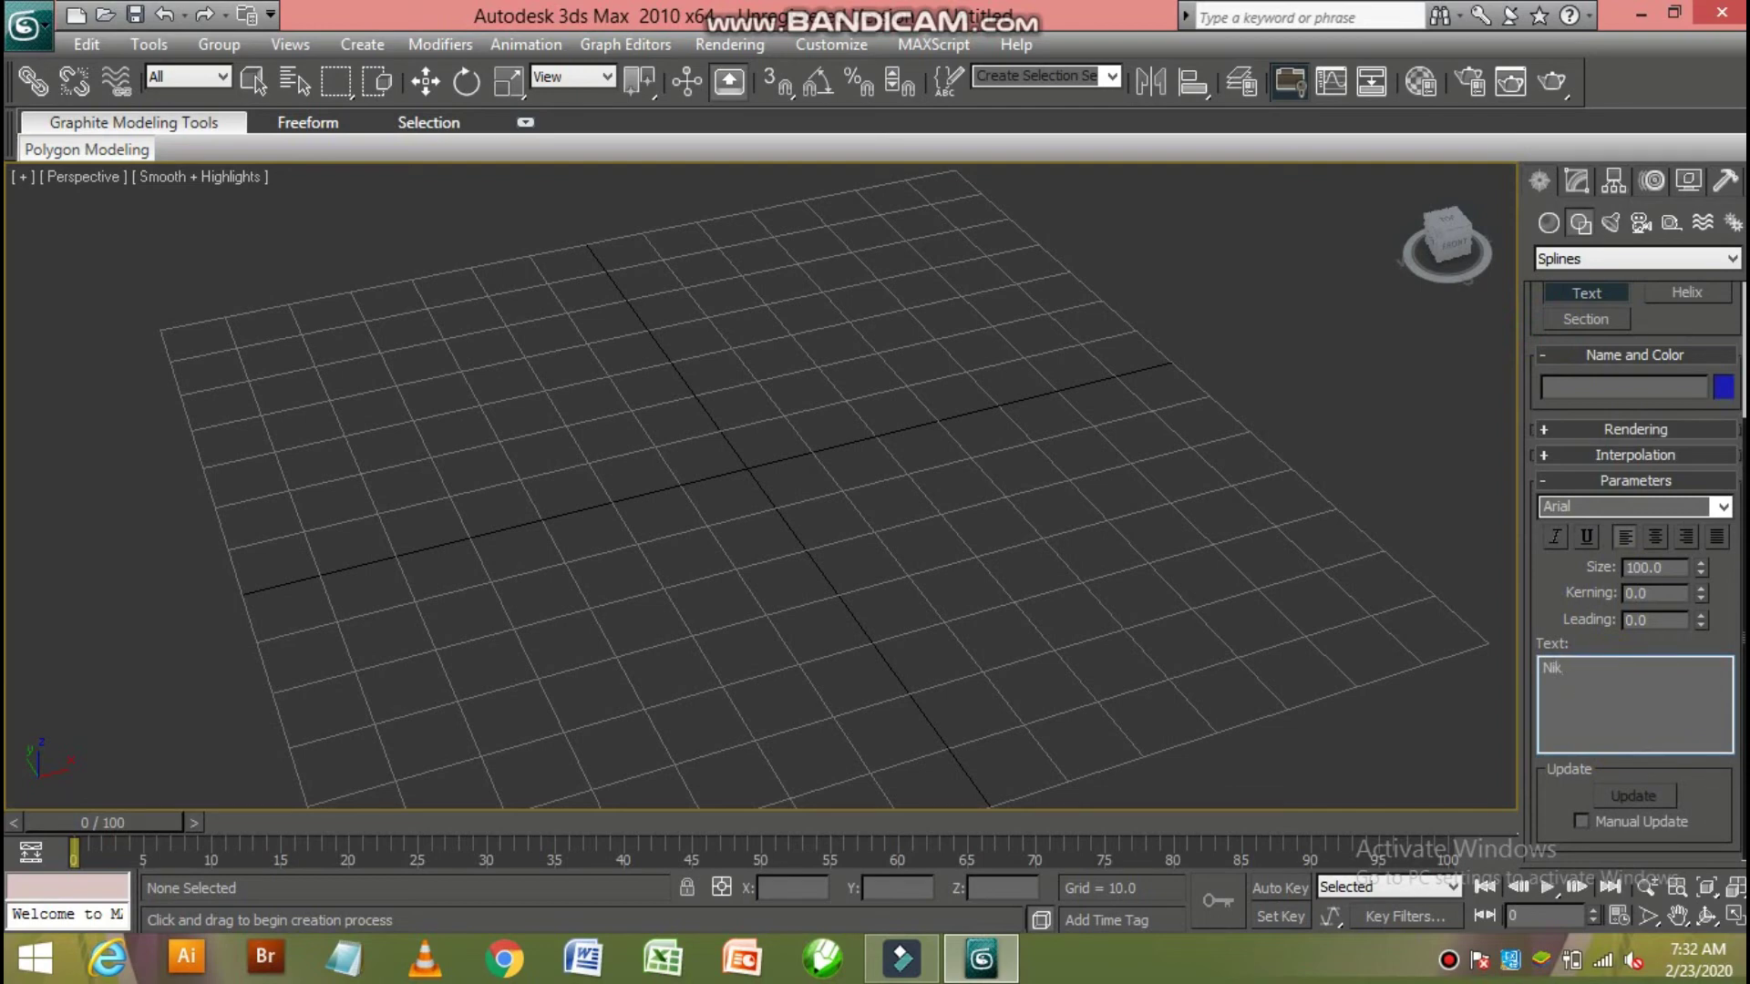
left_click(1710, 392)
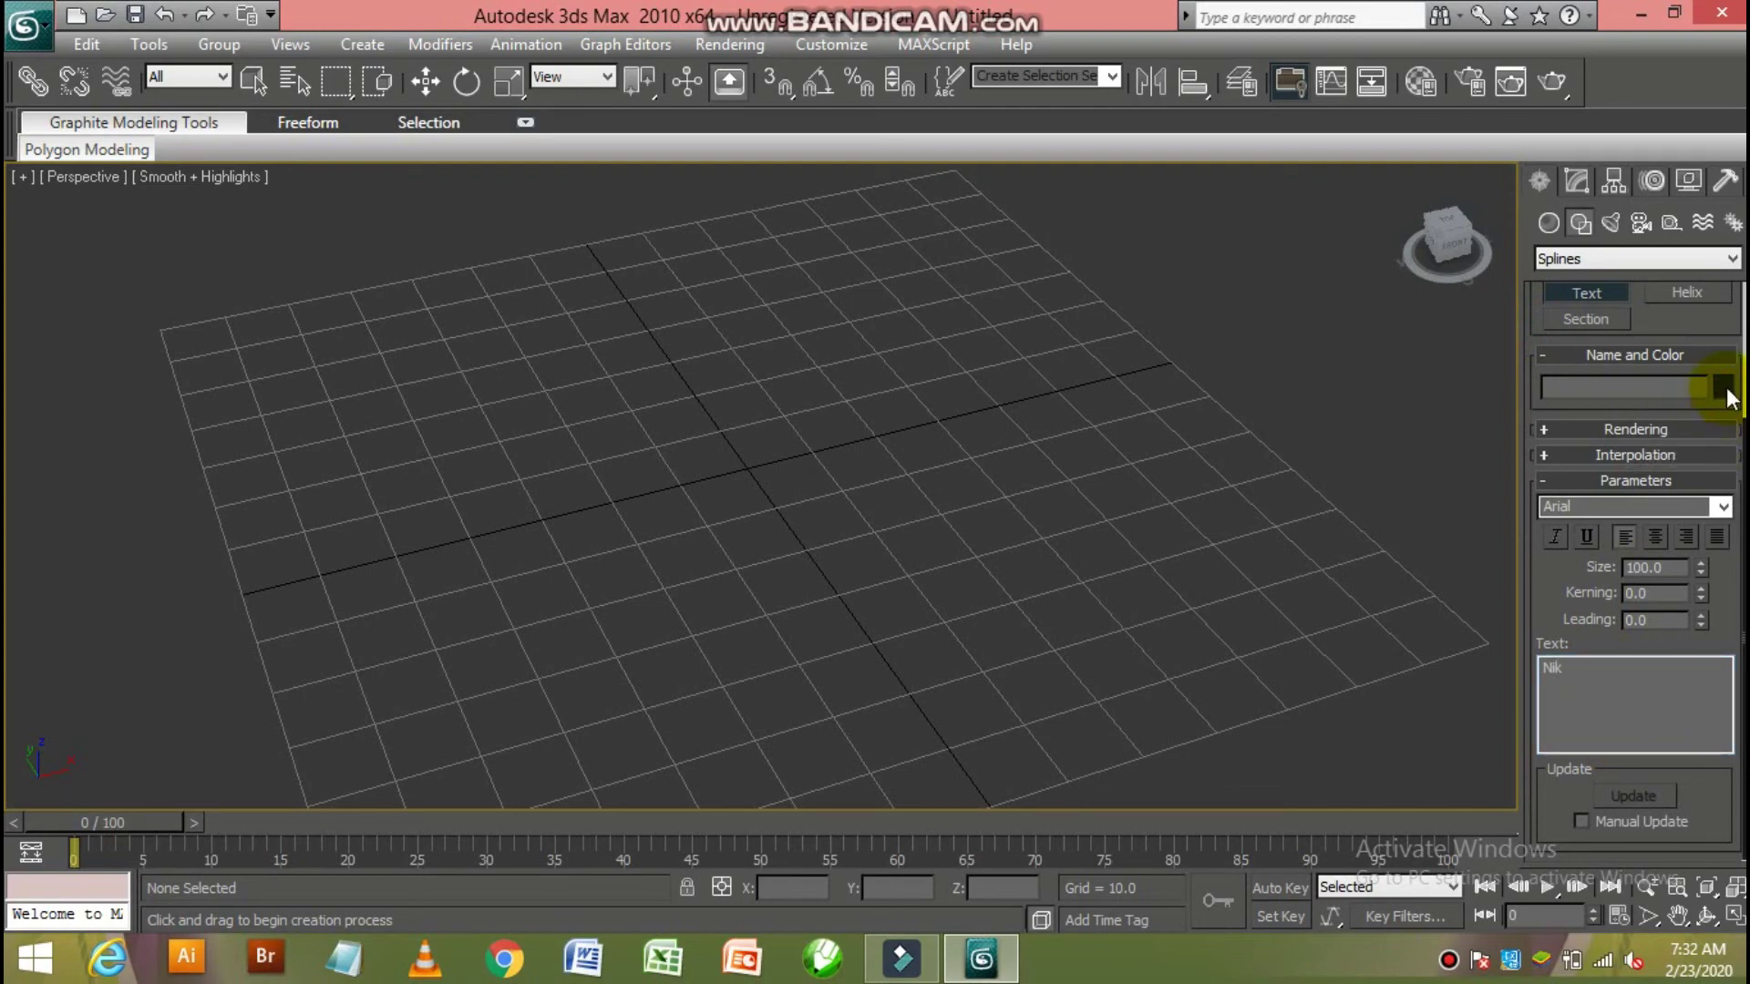
left_click(1724, 390)
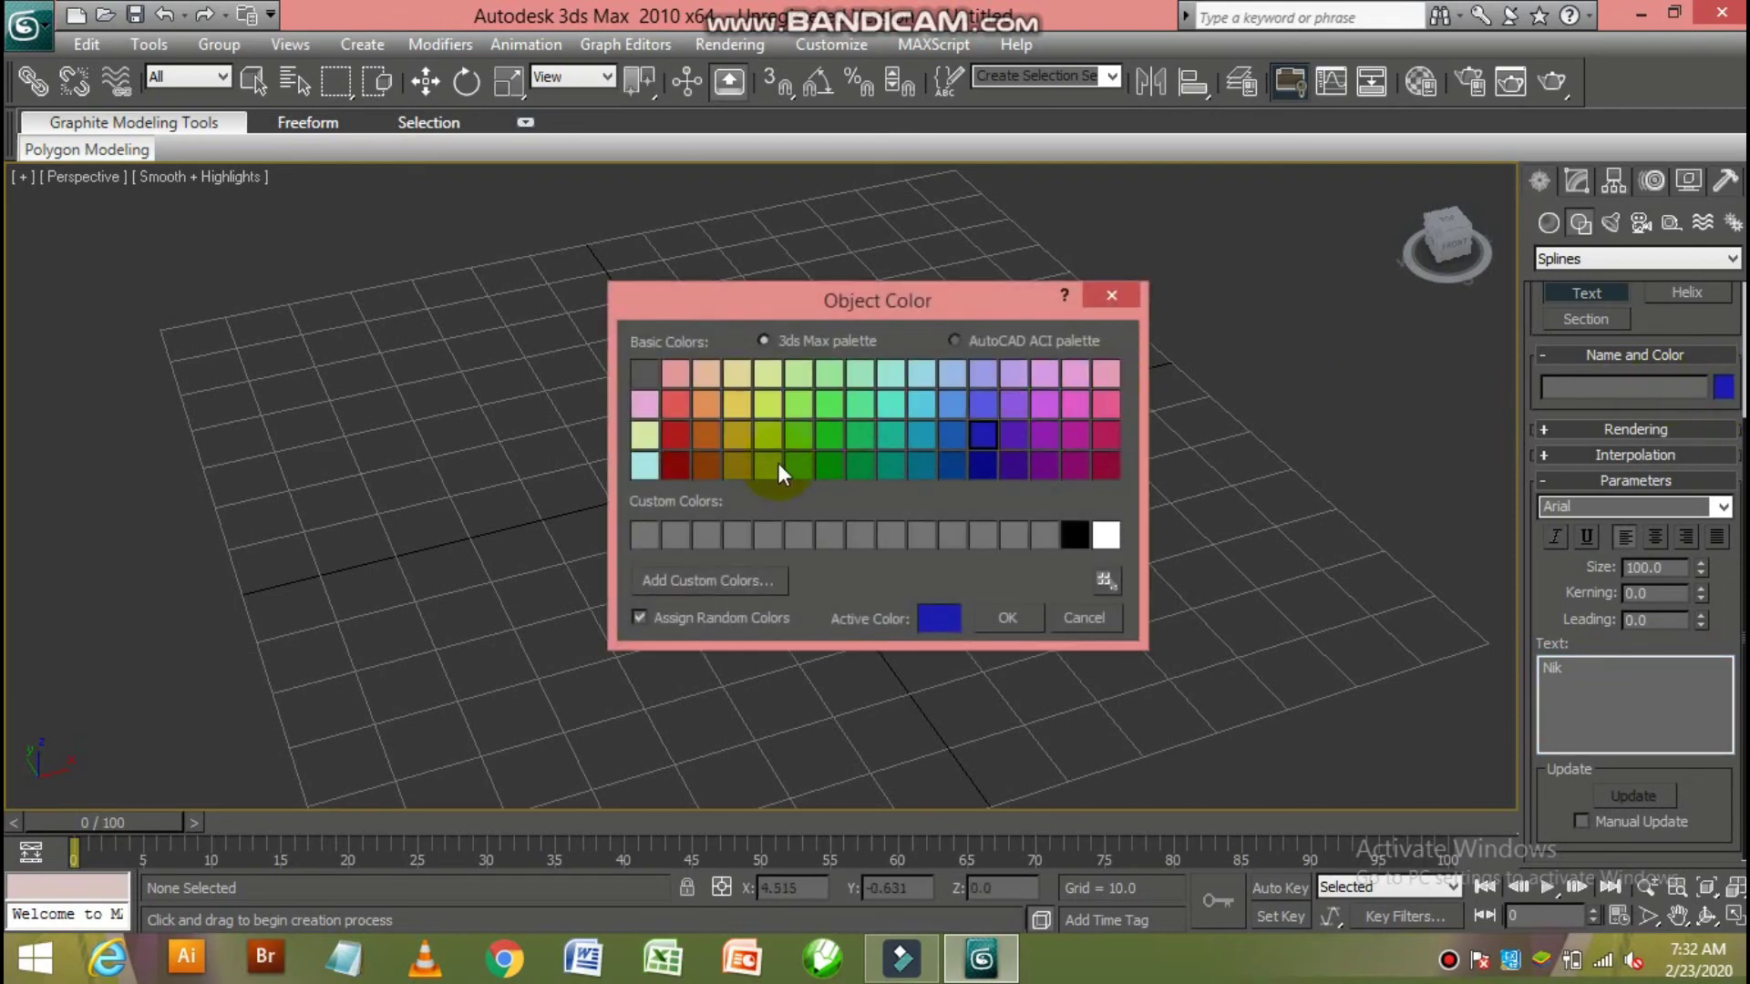
left_click(744, 438)
left_click(999, 616)
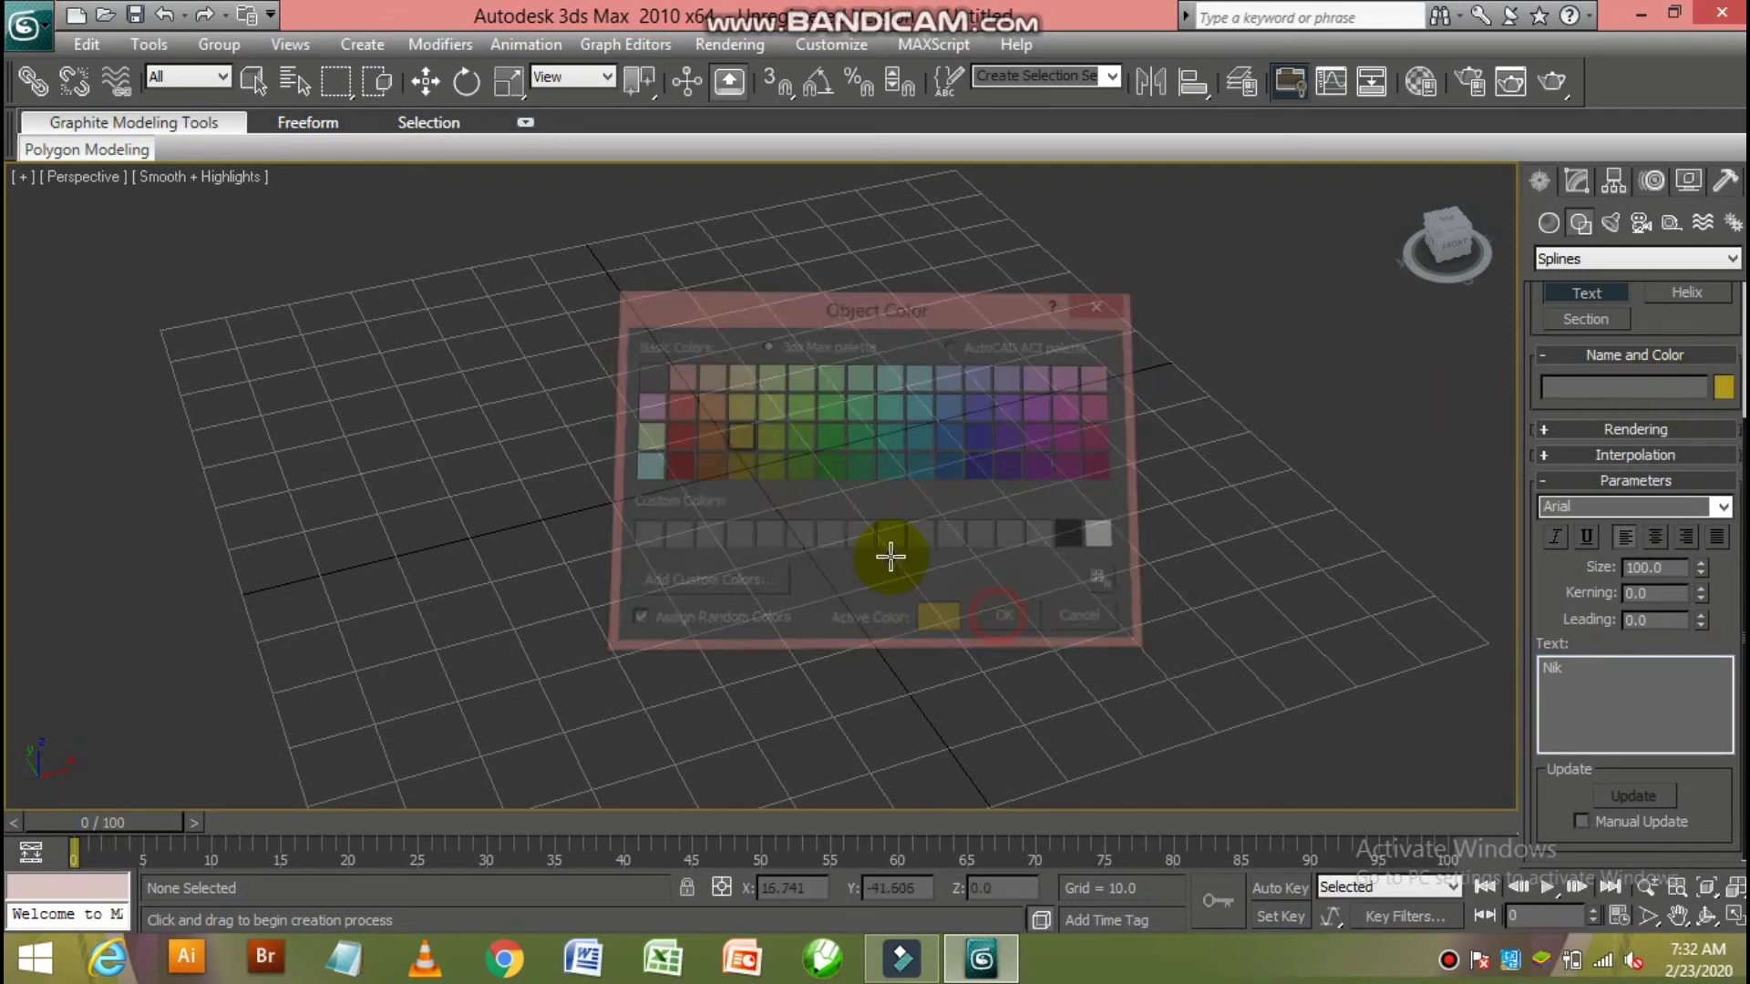
left_click(775, 474)
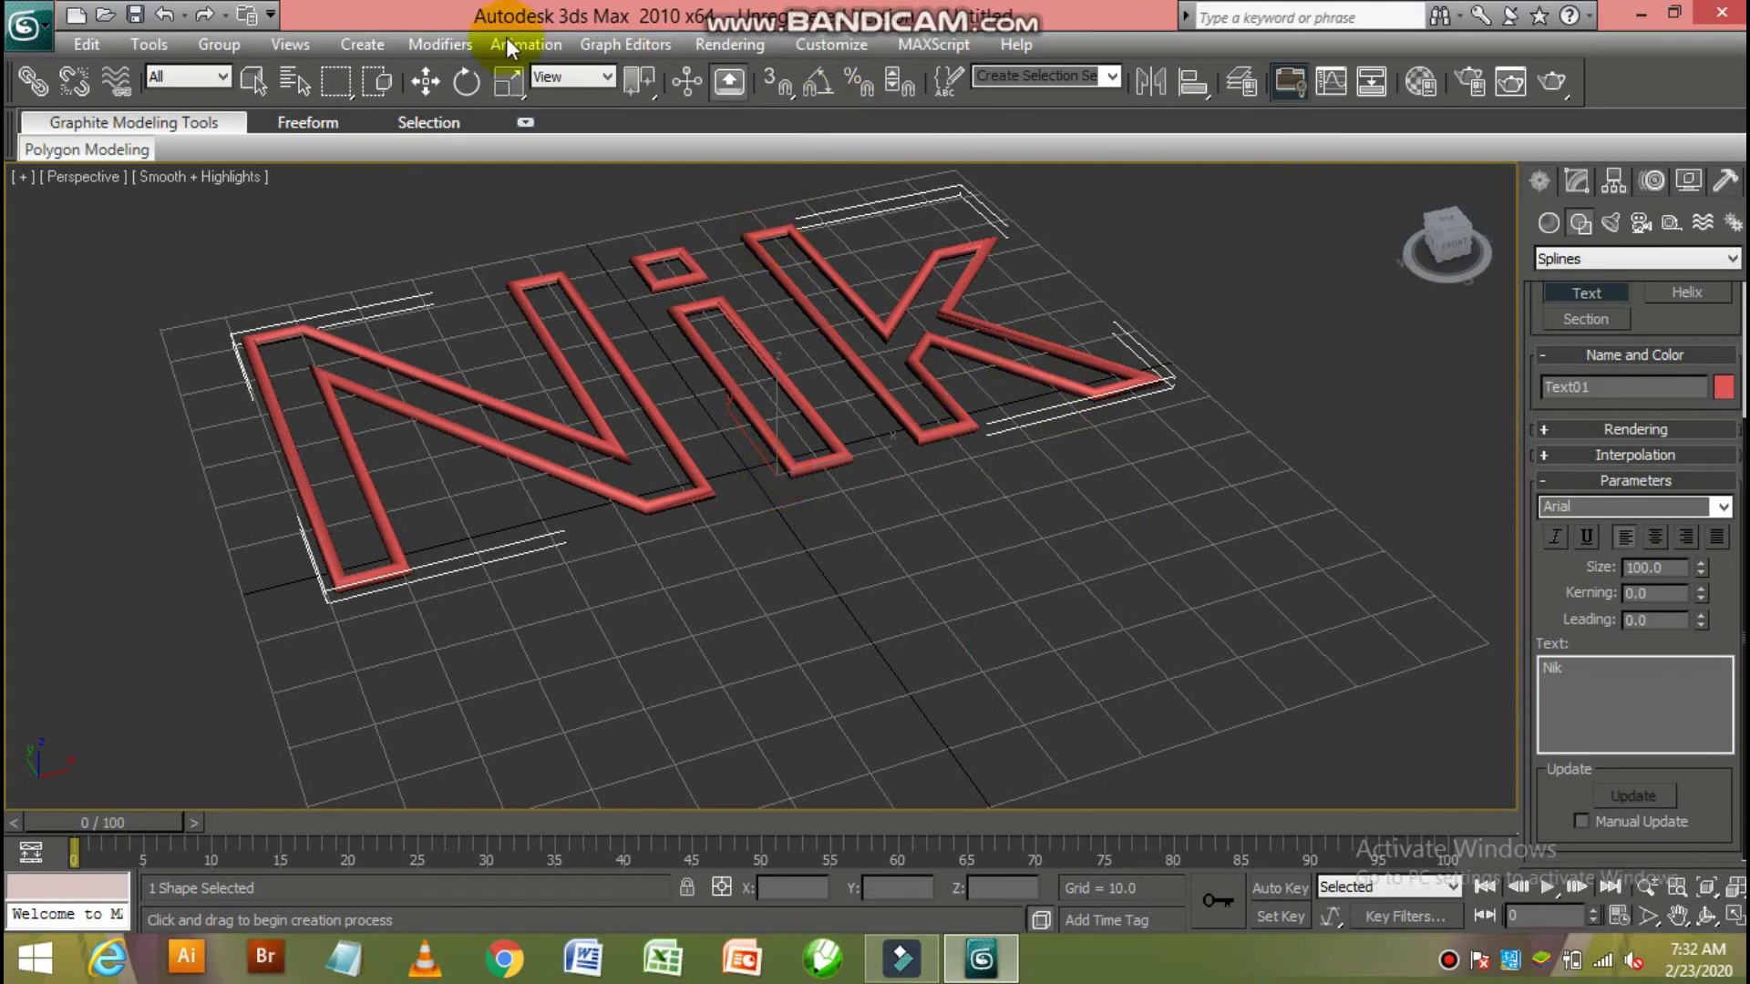
Move the Nik text toward the viewer, rotate it upright, and orbit to view it
left_click(426, 82)
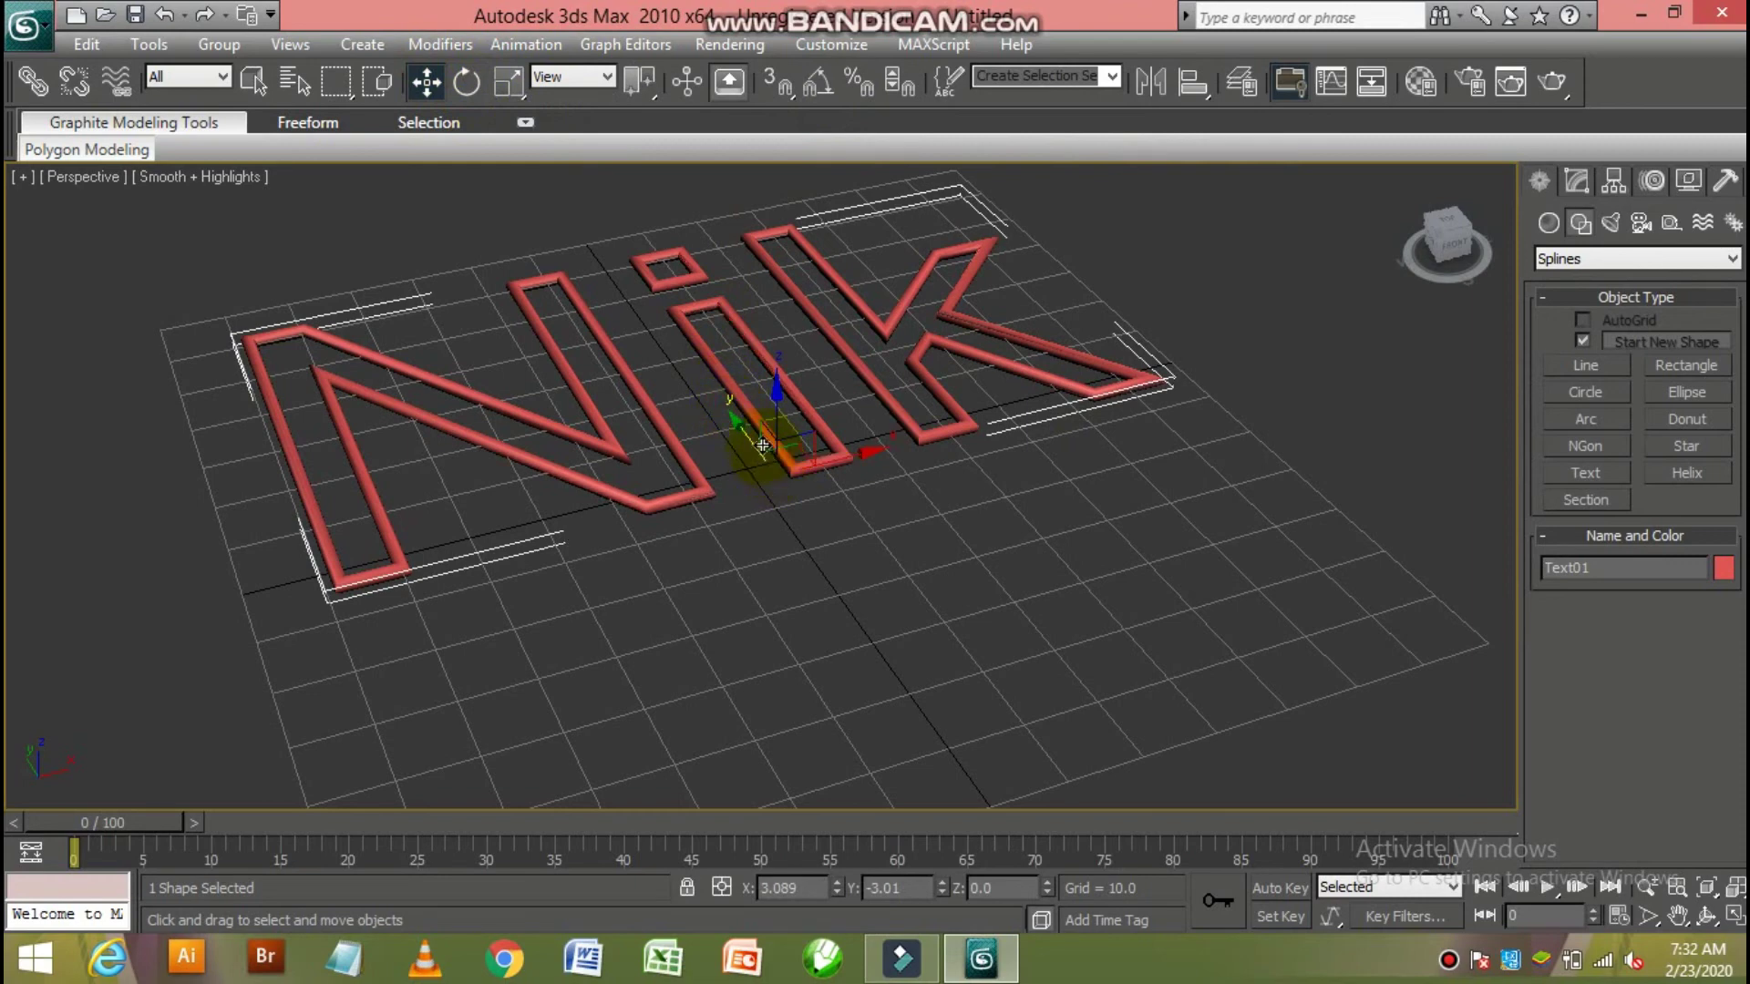
left_click_drag(769, 468, 842, 570)
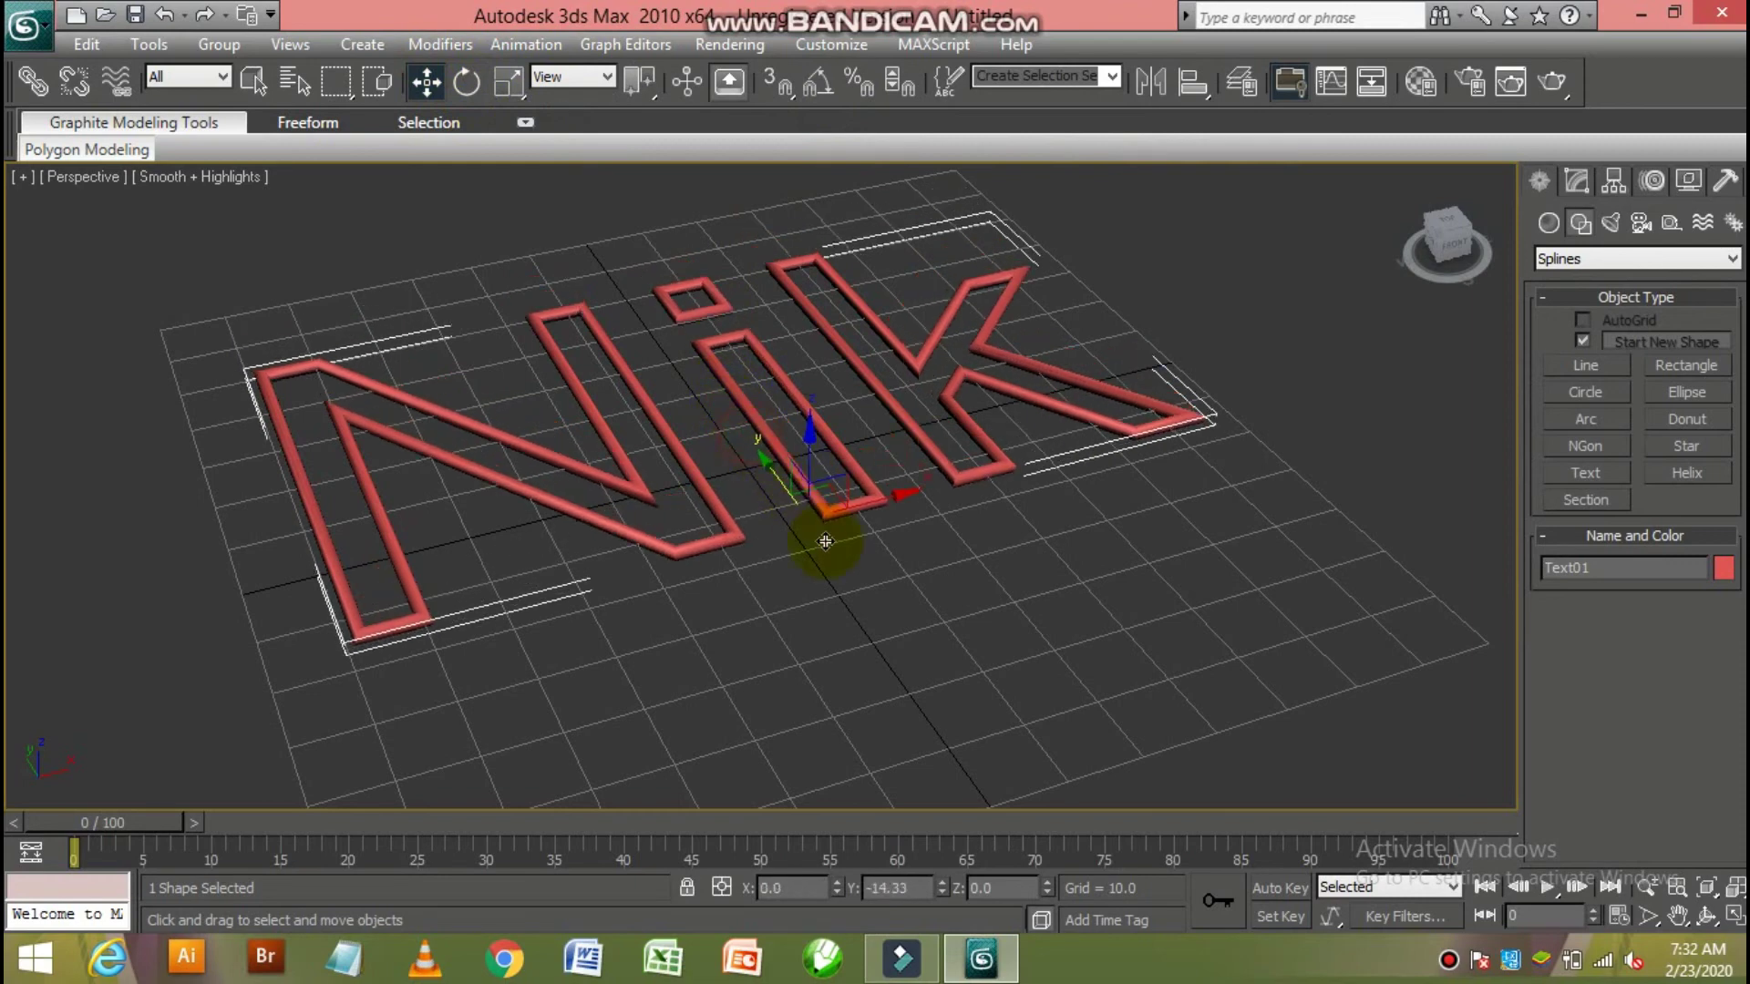
left_click(469, 87)
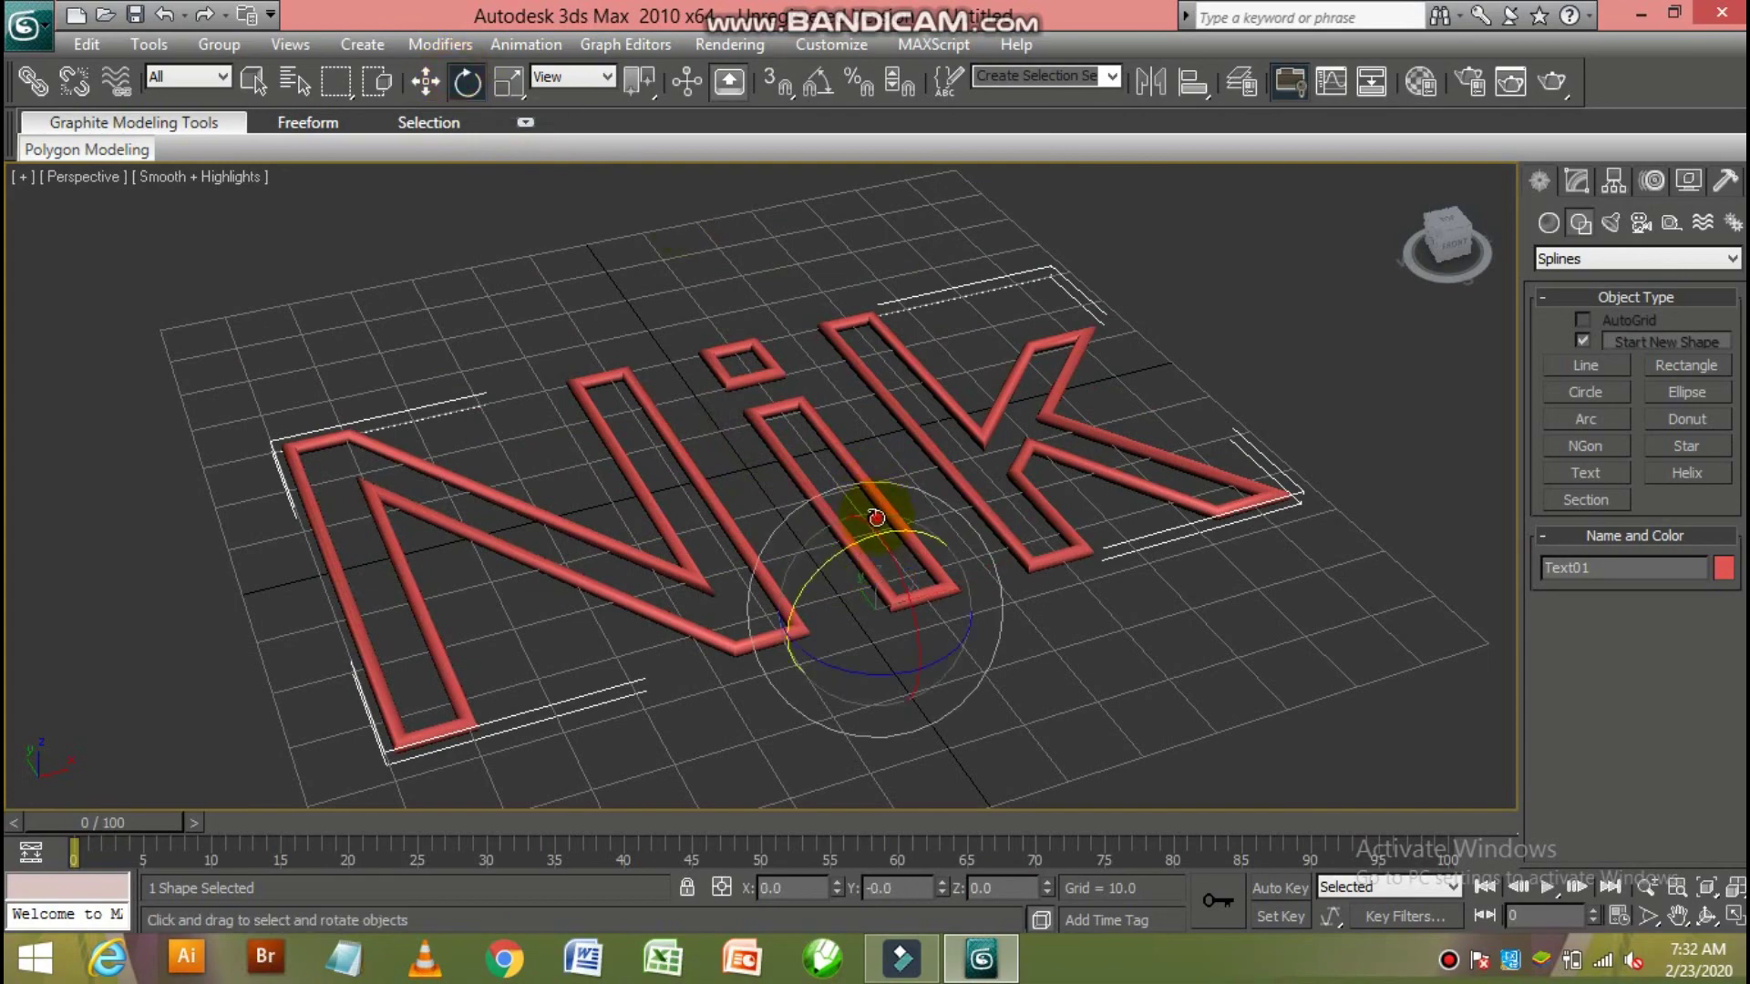
mouse_move(876, 517)
left_mouse_down()
mouse_move(995, 586)
mouse_move(918, 624)
mouse_move(906, 508)
mouse_move(898, 551)
left_mouse_up()
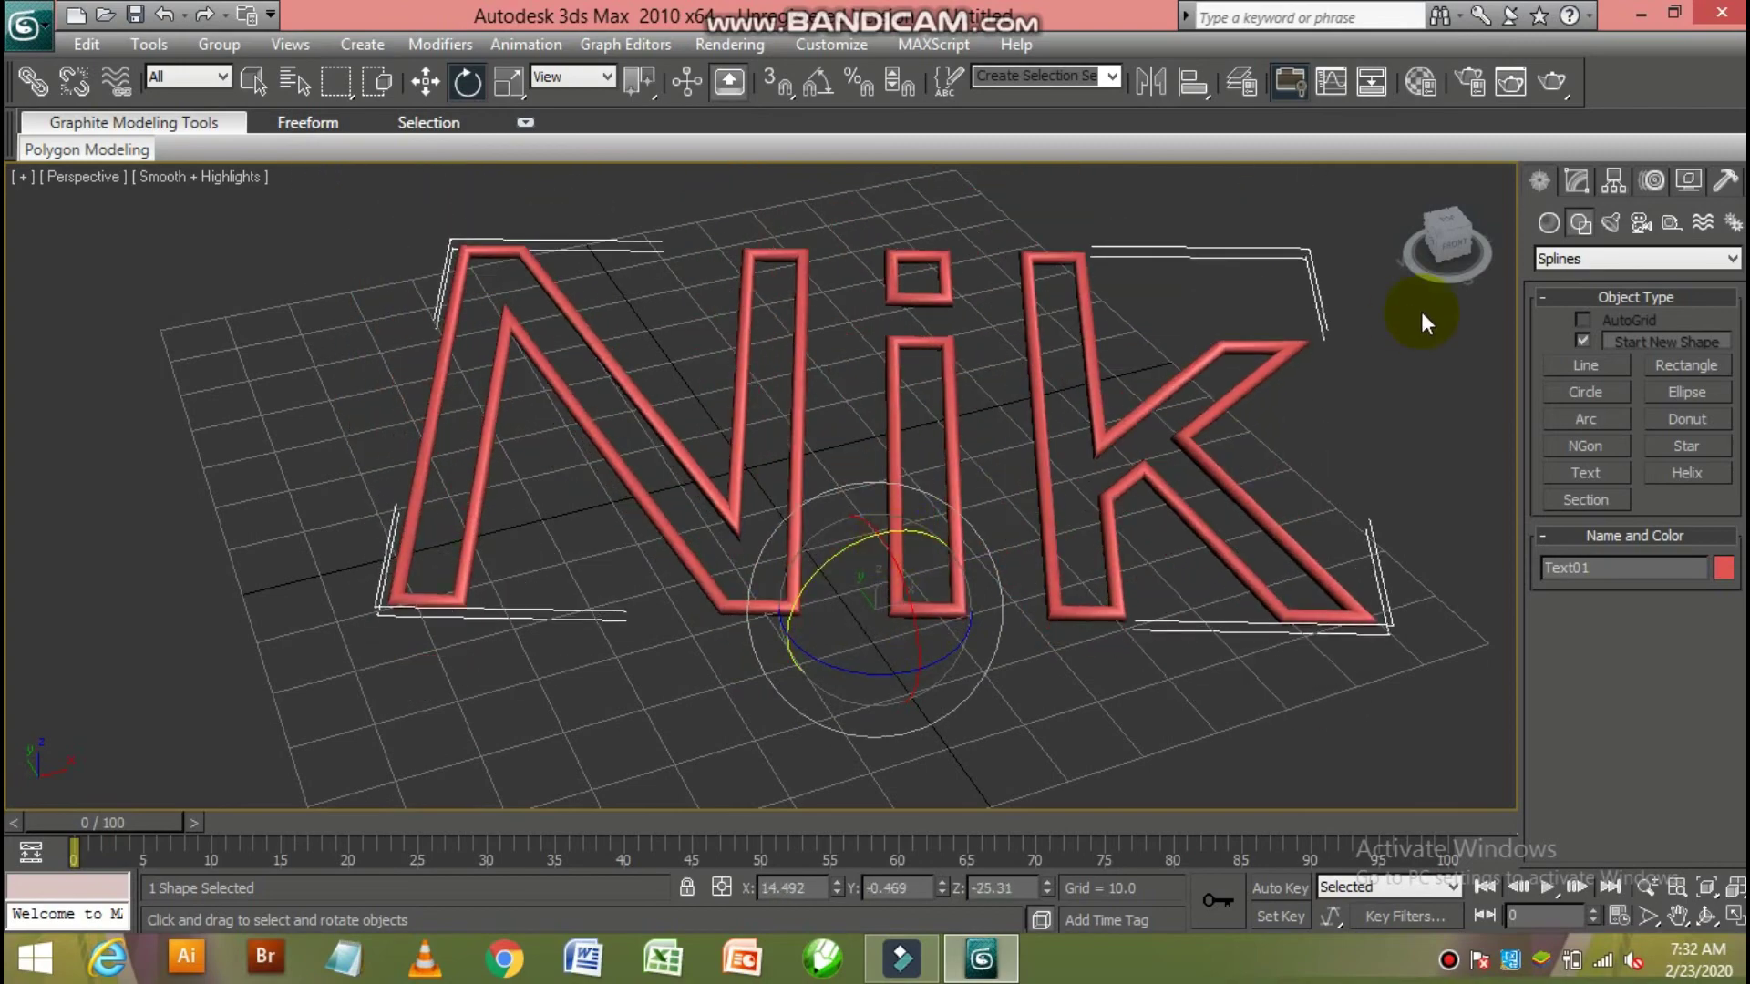
left_click_drag(1445, 239, 1453, 228)
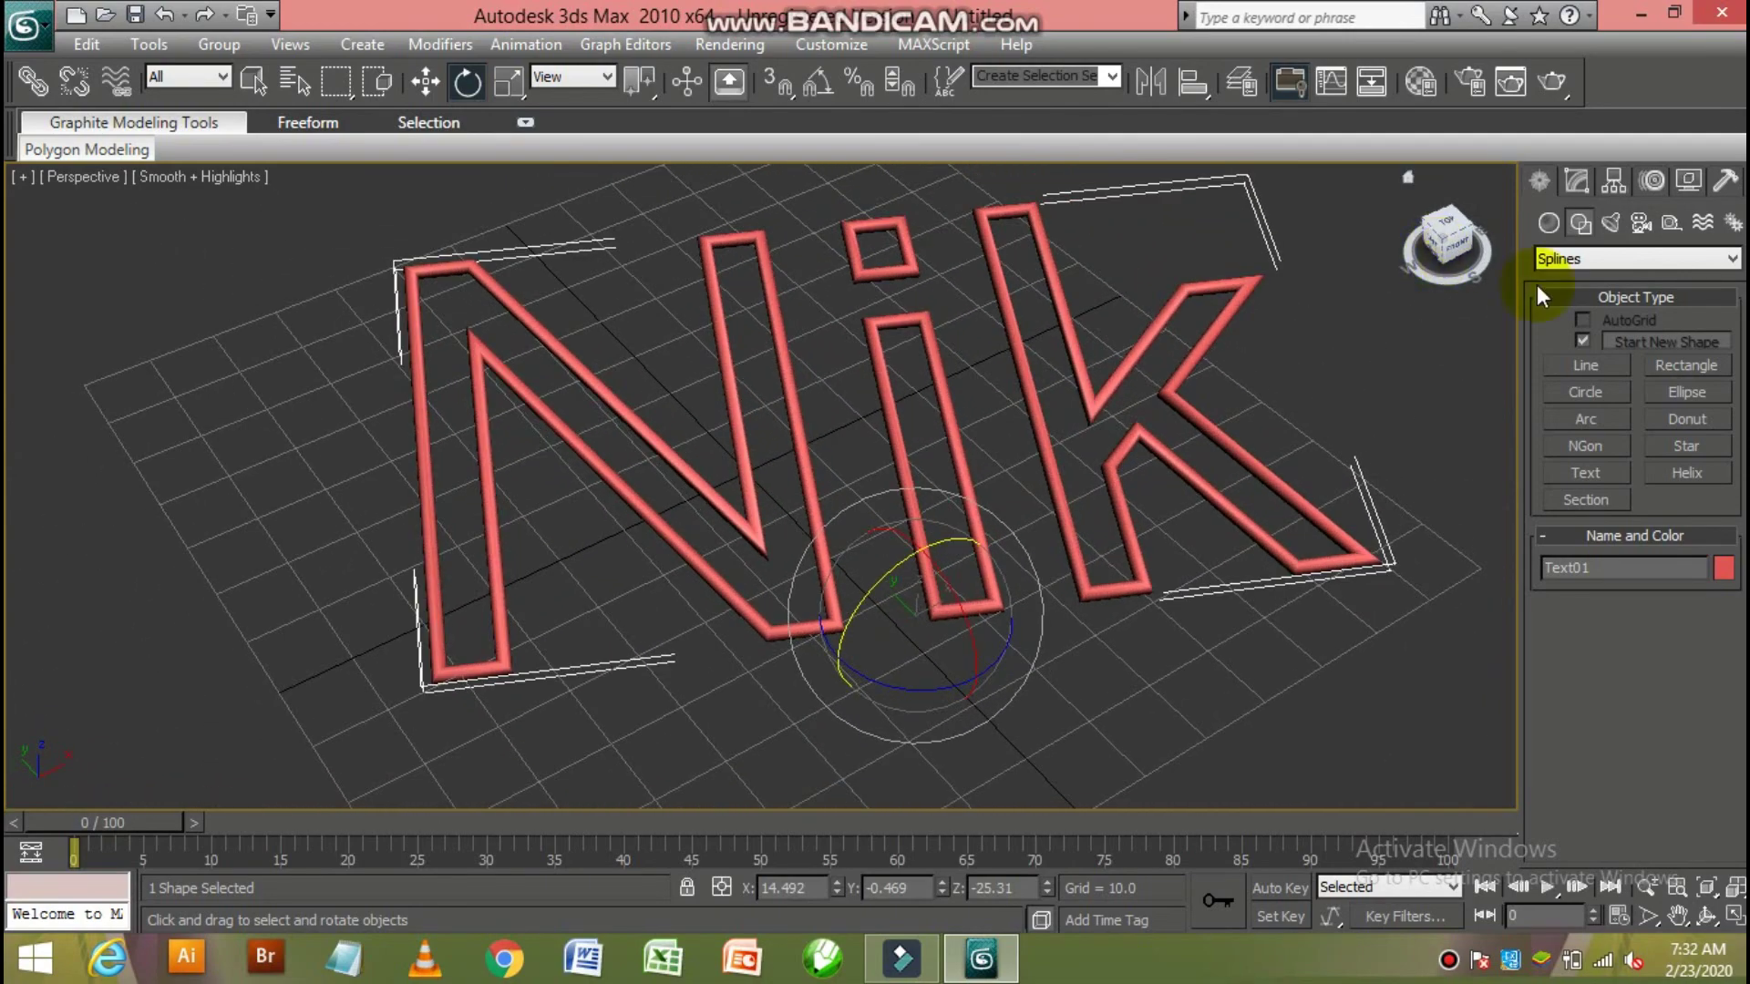
Recolour the Text01 'Nik' spline to the dark mustard-yellow swatch in Object Color
left_click(1723, 567)
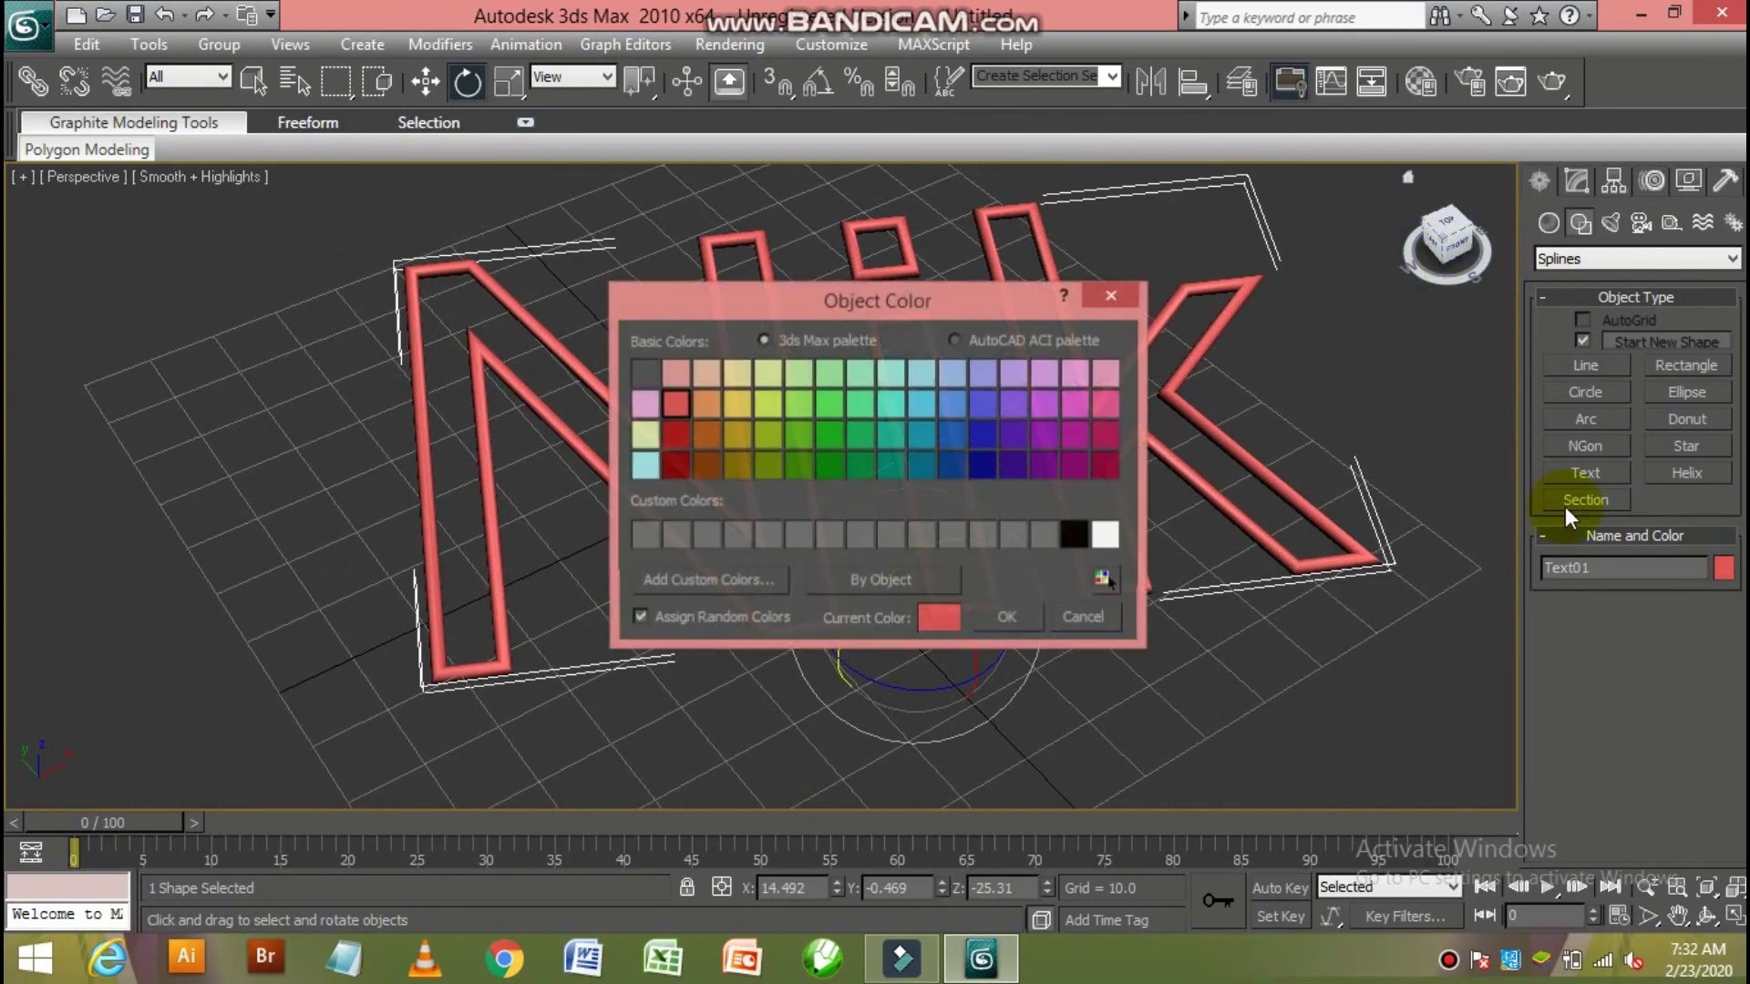
left_click(751, 437)
left_click(995, 621)
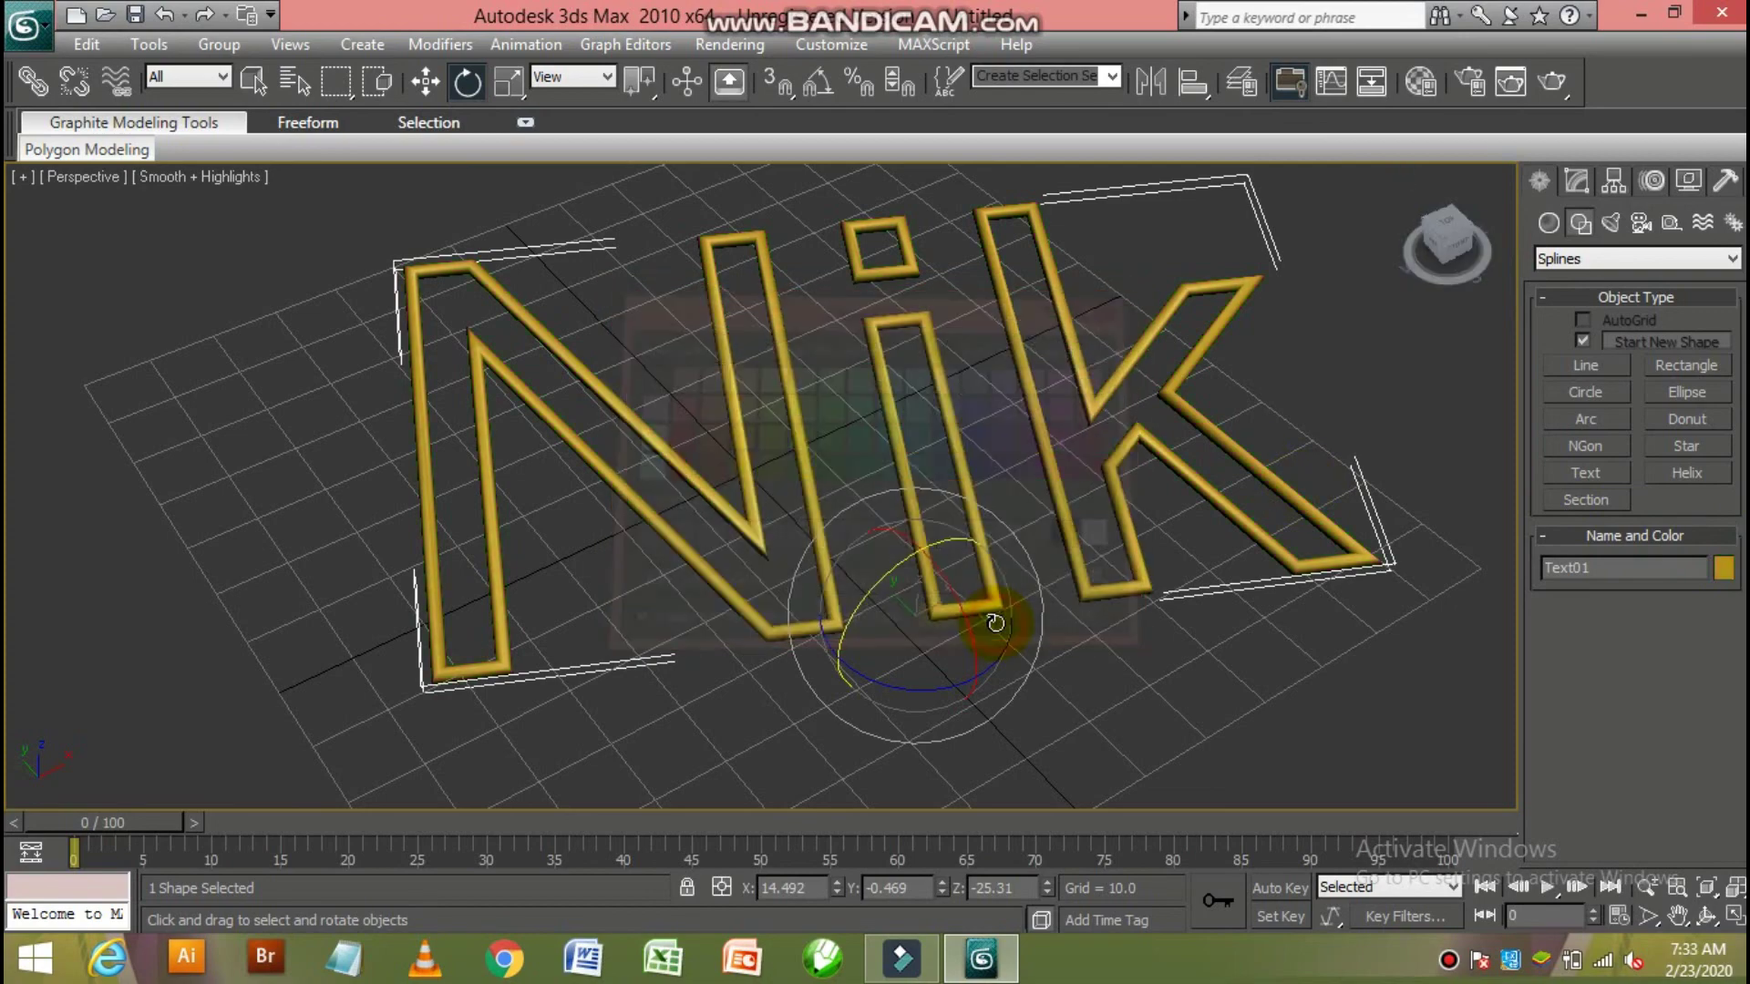